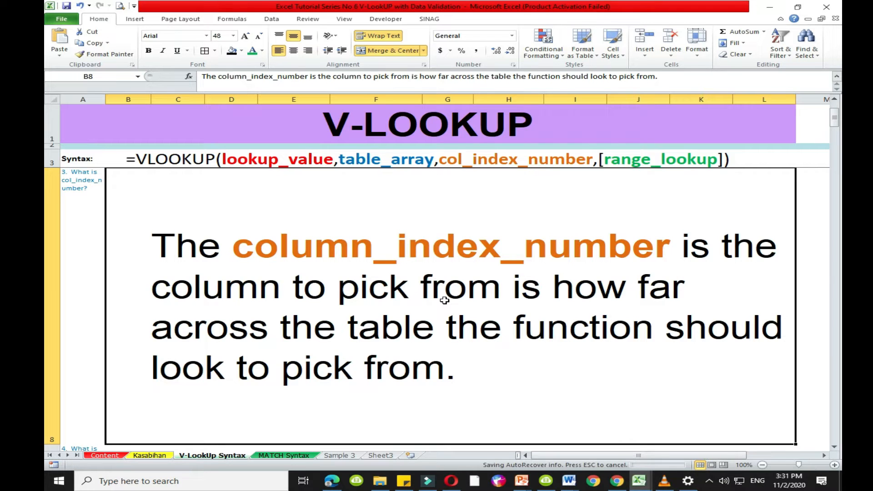
- Delete the extra text between "amount" and "based" in the Example 1 heading in cell A12
{"action": "key", "text": "Down"}
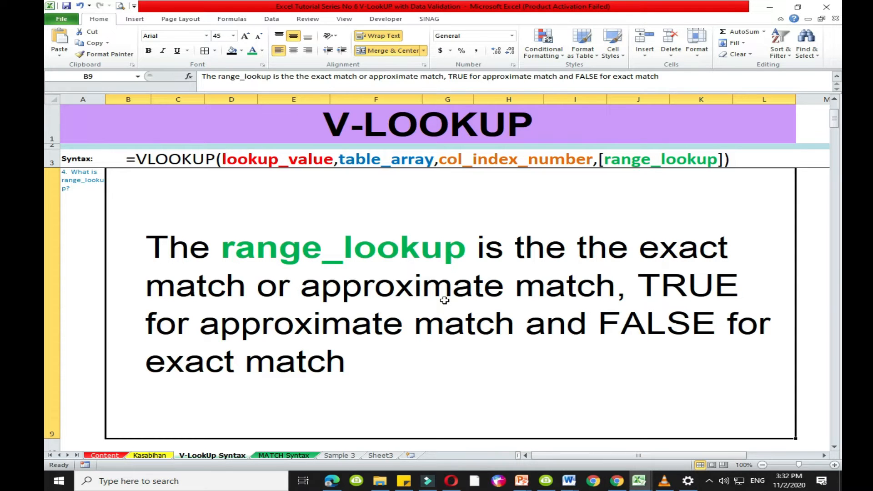
{"action": "scroll", "coordinate": [444, 300], "scroll_direction": "down", "scroll_amount": 2}
{"action": "double_click", "coordinate": [450, 214]}
{"action": "key", "text": "Delete"}
{"action": "key", "text": "Delete"}
{"action": "key", "text": "Delete"}
{"action": "key", "text": "Delete"}
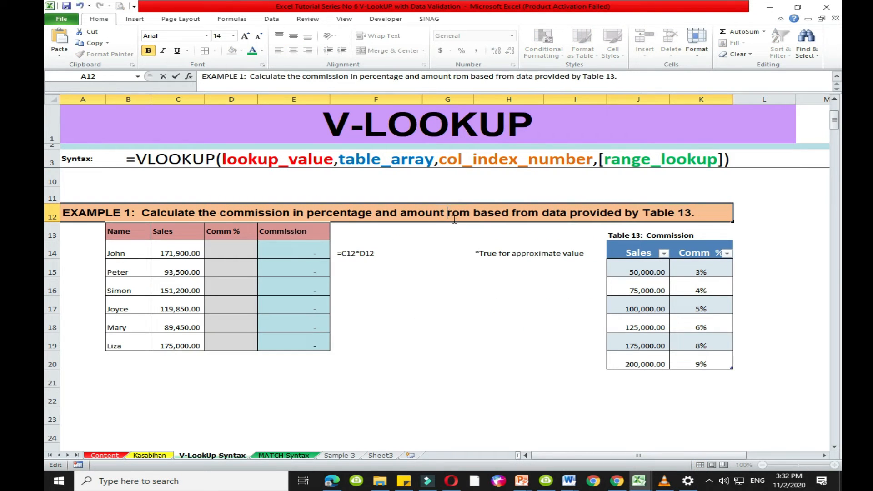
{"action": "key", "text": "Delete"}
{"action": "left_click", "coordinate": [424, 322]}
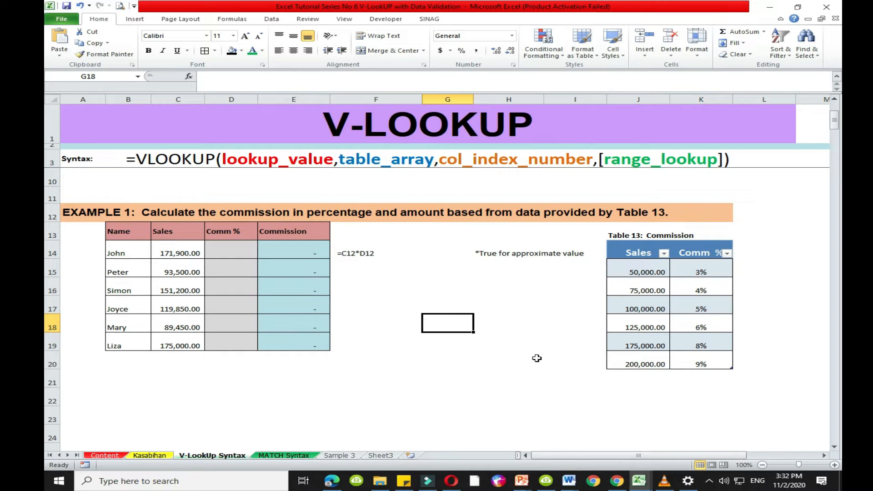
- Examine Table 13: Commission, its Sales and Comm % headers, and the sales tiers in J15:J20
{"action": "left_click", "coordinate": [629, 395]}
{"action": "left_click_drag", "start_coordinate": [618, 232], "coordinate": [722, 372]}
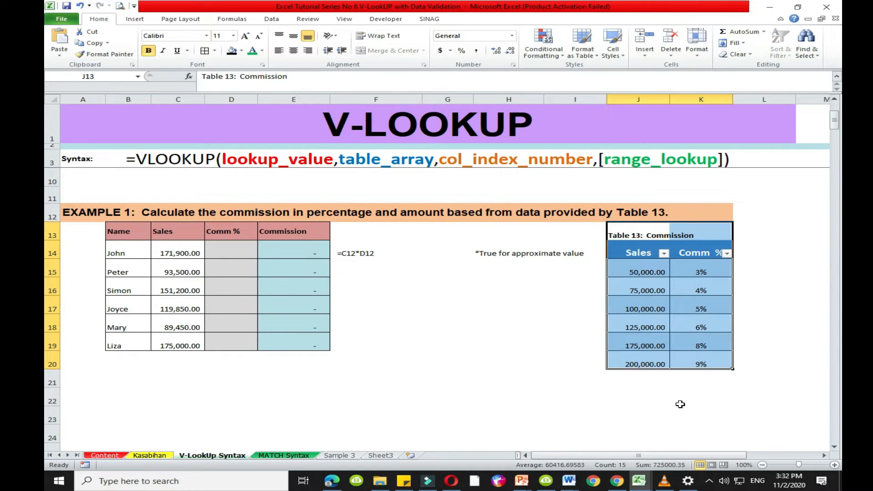
{"action": "left_click", "coordinate": [655, 410]}
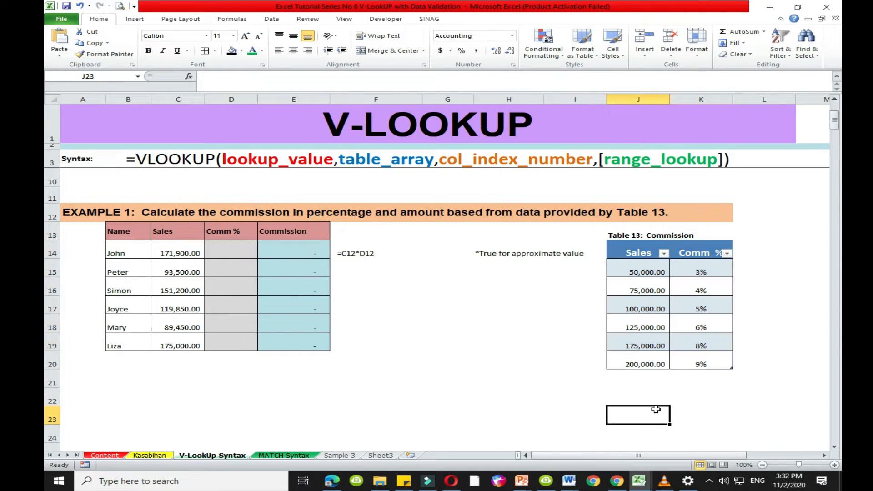
{"action": "left_click", "coordinate": [645, 253]}
{"action": "left_click", "coordinate": [696, 254]}
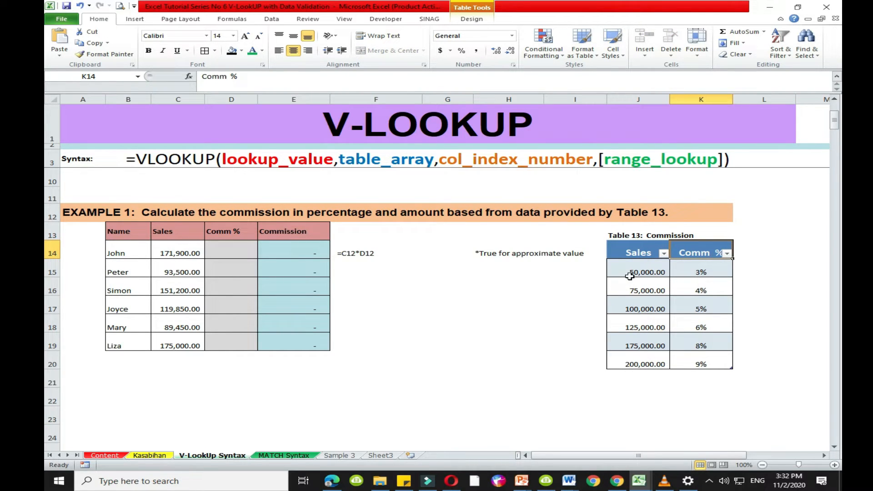
{"action": "left_click_drag", "start_coordinate": [627, 271], "coordinate": [627, 369]}
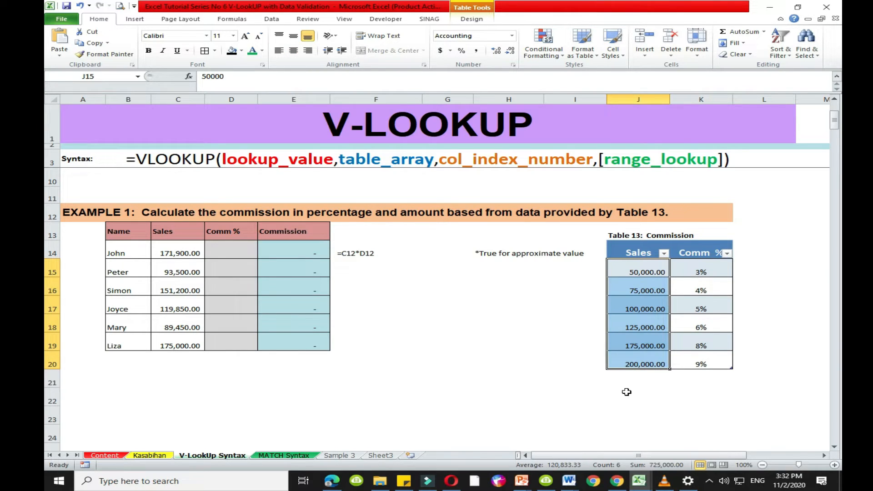
{"action": "left_click", "coordinate": [627, 391]}
{"action": "left_click_drag", "start_coordinate": [627, 272], "coordinate": [624, 366]}
{"action": "left_click", "coordinate": [625, 378]}
{"action": "left_click", "coordinate": [627, 269]}
{"action": "left_click_drag", "start_coordinate": [628, 269], "coordinate": [622, 357]}
{"action": "left_click_drag", "start_coordinate": [629, 267], "coordinate": [633, 365]}
{"action": "left_click", "coordinate": [645, 308]}
- Examine the commission rates in K15:K20 and how they pair with the sales tiers across Table 13
{"action": "left_click", "coordinate": [704, 268]}
{"action": "left_click_drag", "start_coordinate": [703, 268], "coordinate": [703, 366]}
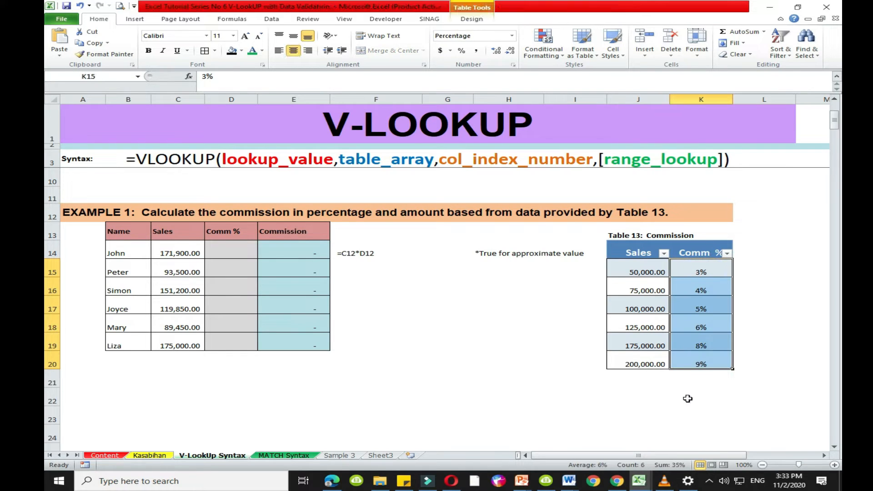
{"action": "left_click", "coordinate": [686, 398]}
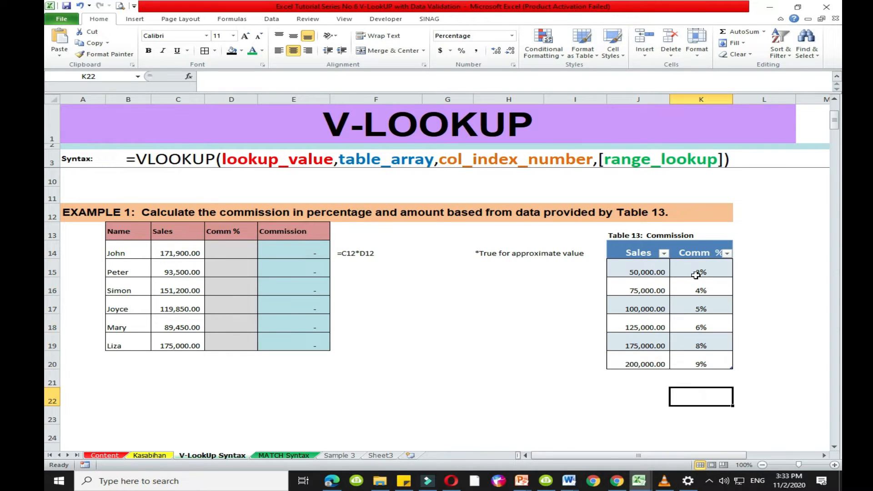
{"action": "left_click_drag", "start_coordinate": [696, 275], "coordinate": [705, 364]}
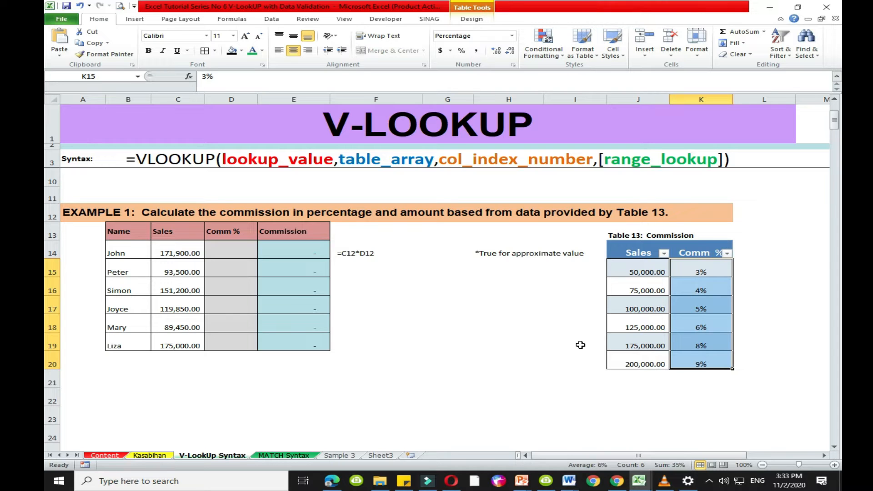
{"action": "left_click_drag", "start_coordinate": [636, 253], "coordinate": [679, 358]}
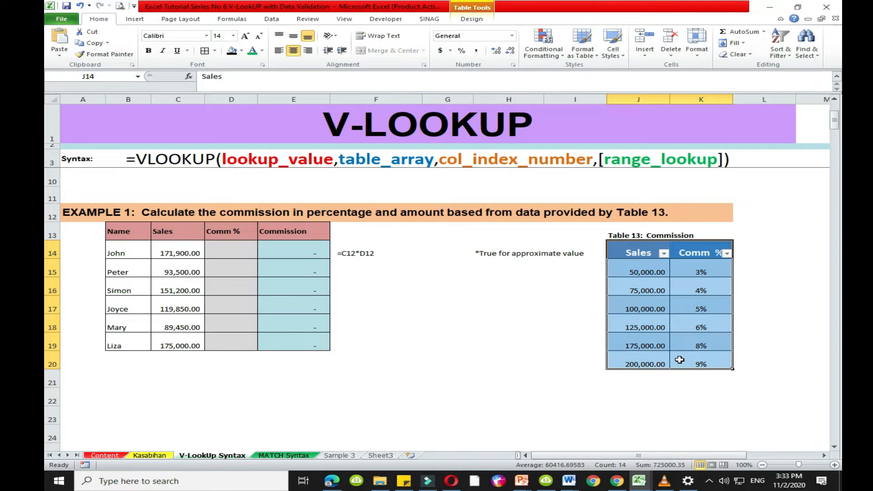
{"action": "left_click", "coordinate": [673, 392]}
{"action": "left_click", "coordinate": [634, 393]}
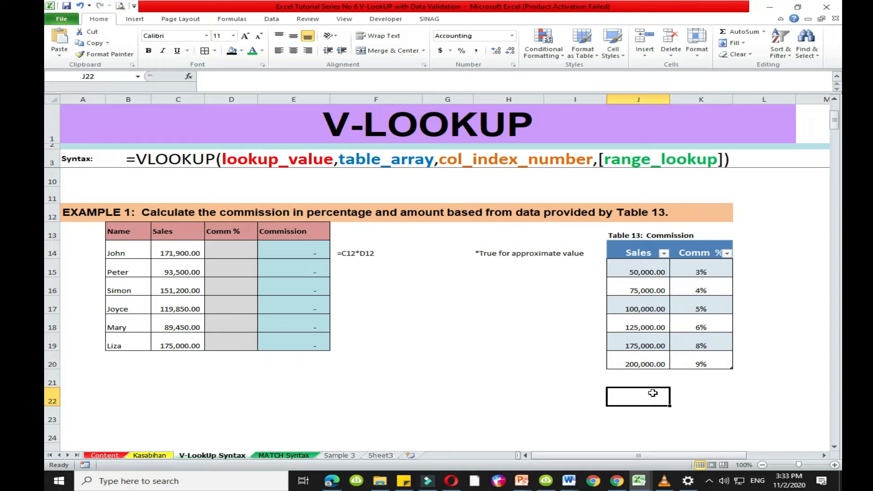
{"action": "left_click_drag", "start_coordinate": [641, 251], "coordinate": [693, 363]}
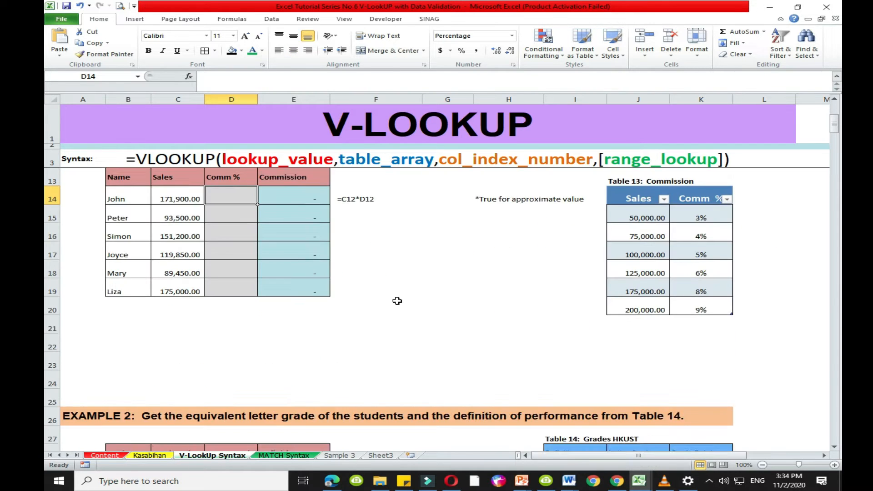
- Examine the Example 1 table's column headings and its first row, including the commission formula in E14
{"action": "scroll", "coordinate": [396, 301], "scroll_direction": "up", "scroll_amount": 1}
{"action": "left_click", "coordinate": [128, 234]}
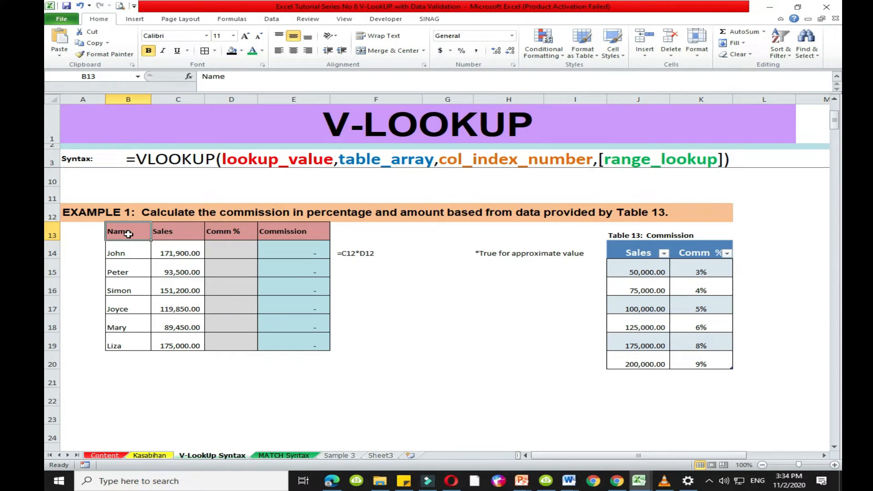
{"action": "left_click_drag", "start_coordinate": [123, 238], "coordinate": [301, 347]}
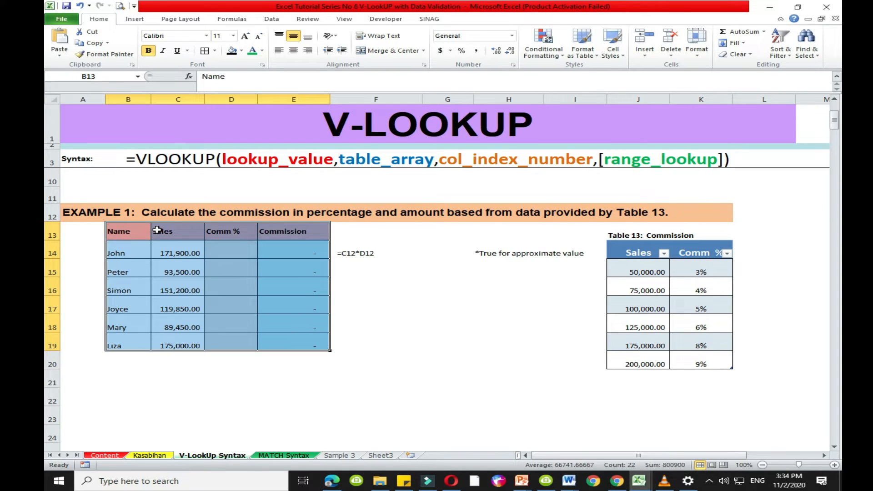
{"action": "left_click", "coordinate": [174, 231]}
{"action": "left_click", "coordinate": [230, 233]}
{"action": "left_click", "coordinate": [298, 236]}
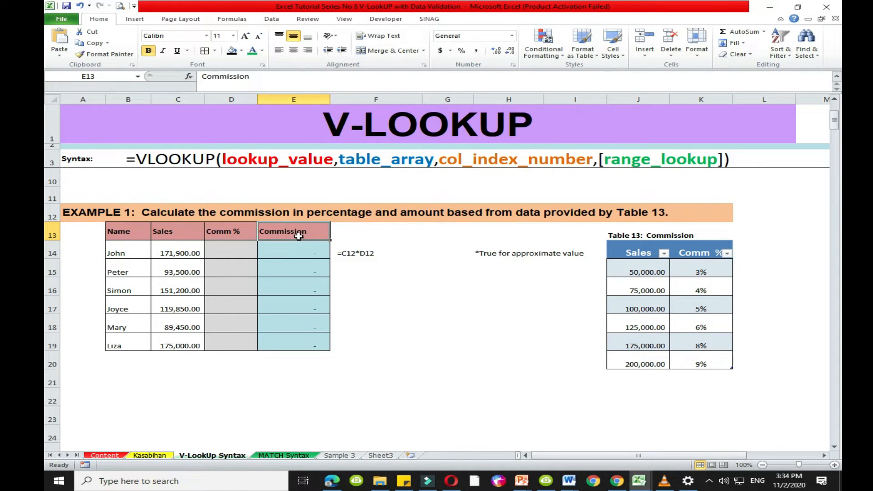
{"action": "left_click", "coordinate": [116, 251]}
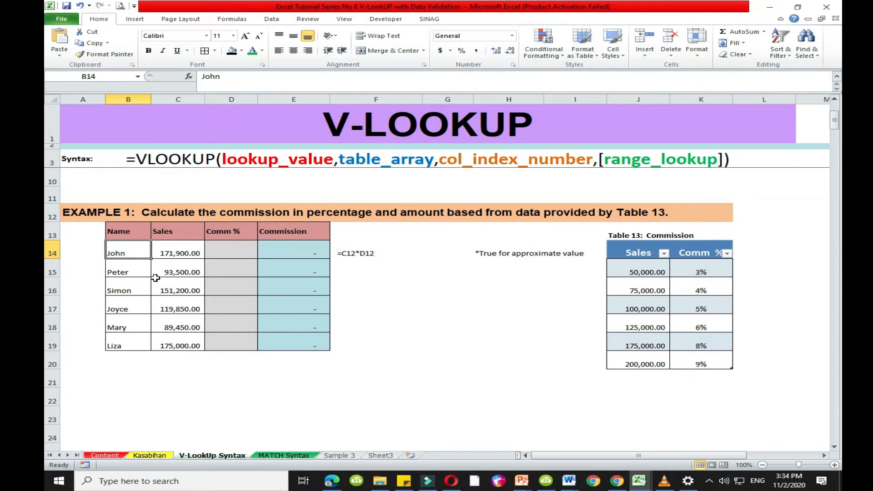
{"action": "left_click", "coordinate": [165, 254]}
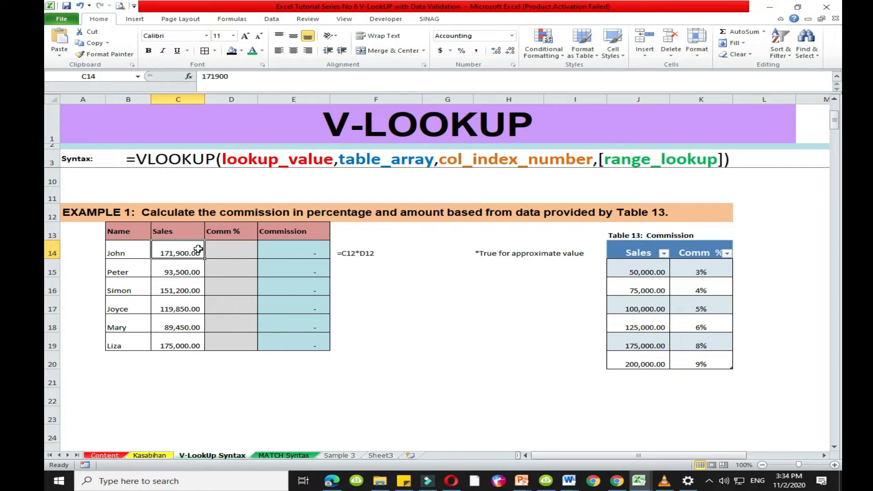
{"action": "left_click", "coordinate": [229, 253]}
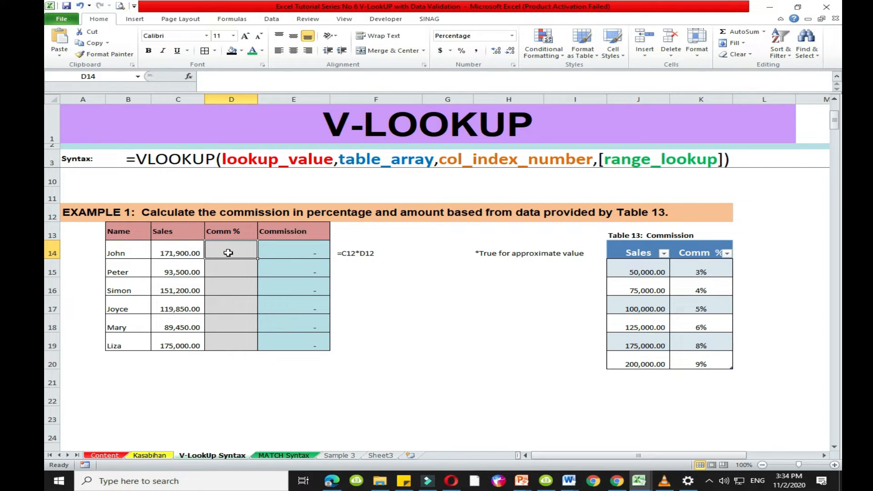
{"action": "left_click", "coordinate": [277, 249]}
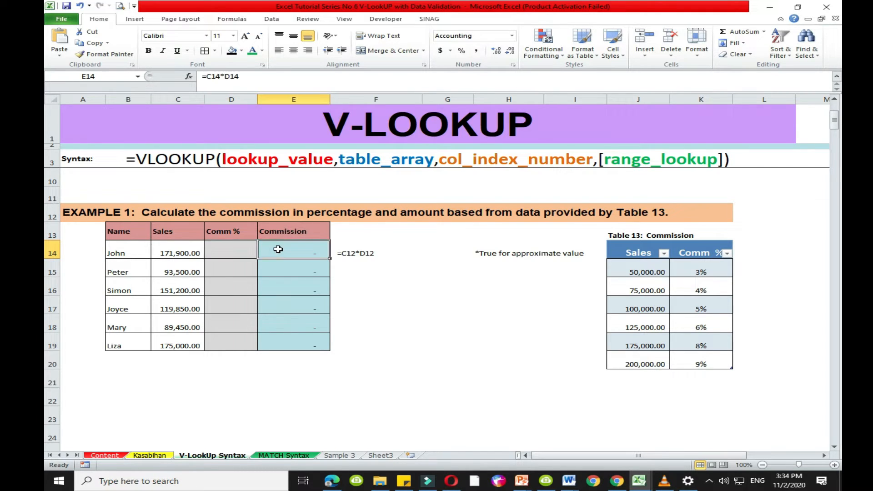
{"action": "left_click", "coordinate": [224, 253]}
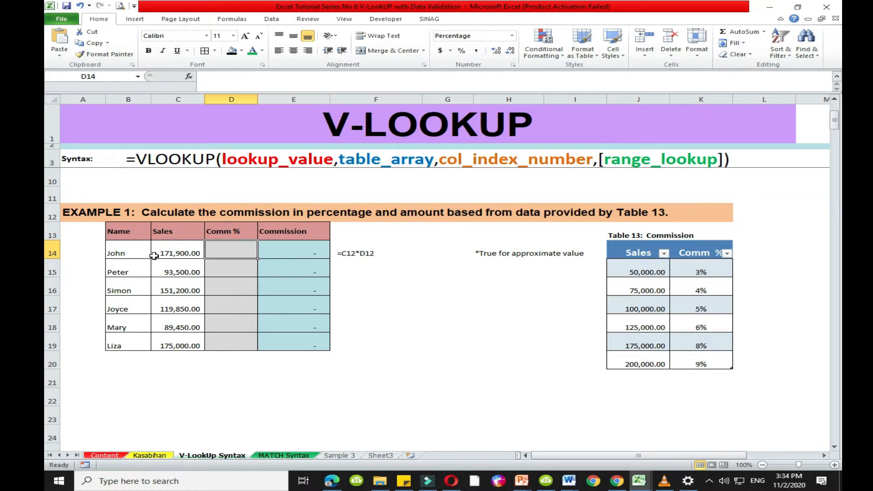
- Review the remaining salespeople and their sales in B14:C19, and compare the empty Comm % column with Table 13
{"action": "left_click", "coordinate": [119, 268]}
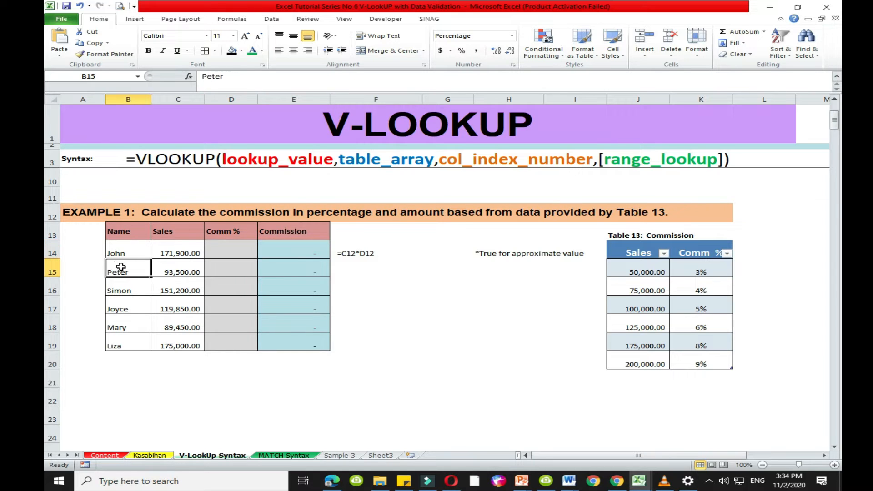
{"action": "left_click", "coordinate": [117, 290]}
{"action": "left_click", "coordinate": [120, 307]}
{"action": "left_click", "coordinate": [119, 327]}
{"action": "left_click", "coordinate": [122, 345]}
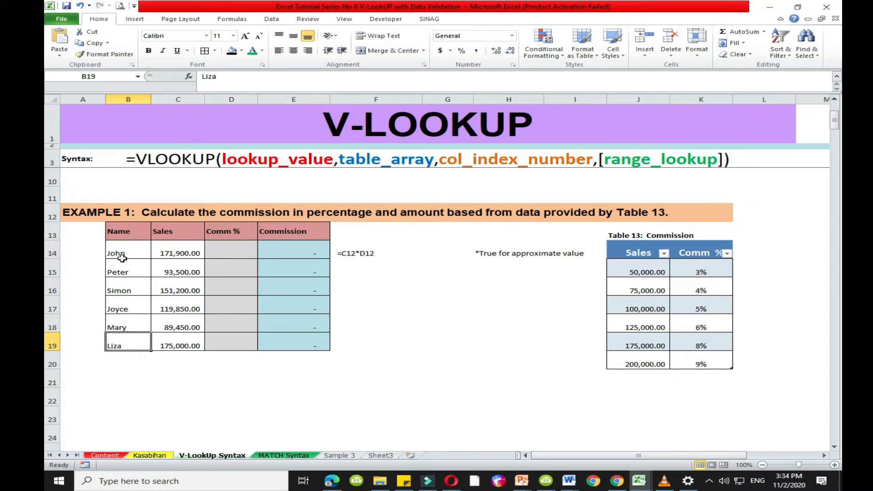
{"action": "left_click_drag", "start_coordinate": [120, 255], "coordinate": [186, 347]}
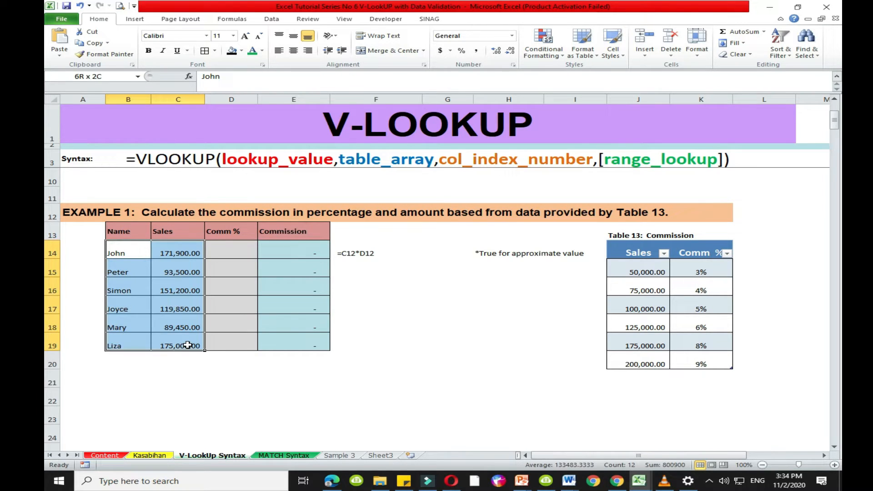
{"action": "left_click", "coordinate": [191, 364]}
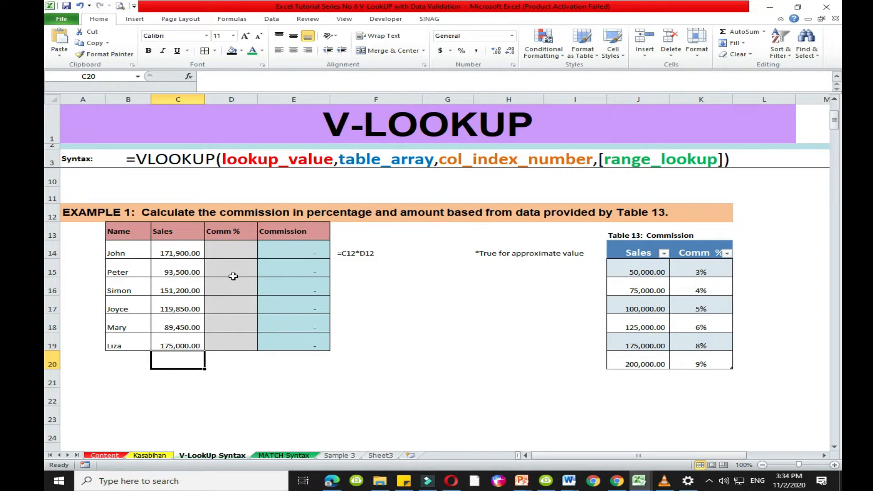
{"action": "left_click", "coordinate": [226, 247]}
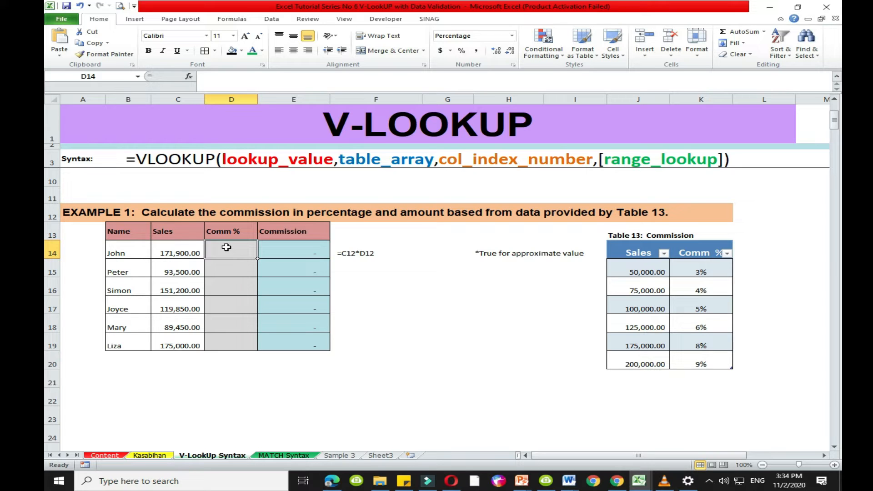
{"action": "left_click_drag", "start_coordinate": [637, 253], "coordinate": [700, 363]}
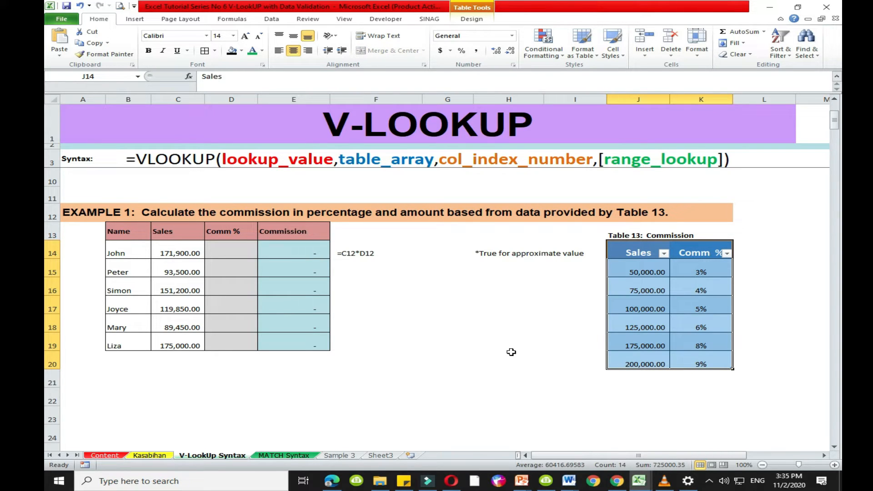
- Check each sales amount in C14:C19 that serves as a lookup value for the Comm % column
{"action": "left_click", "coordinate": [220, 250]}
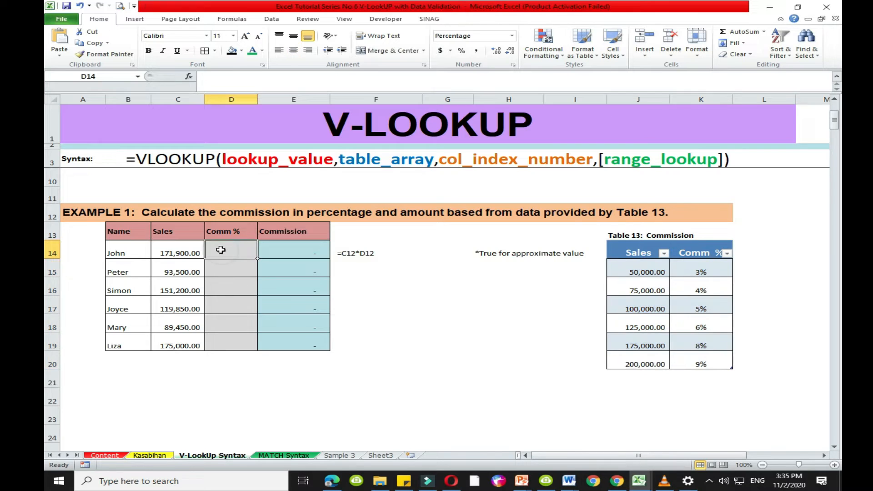
{"action": "left_click", "coordinate": [191, 251]}
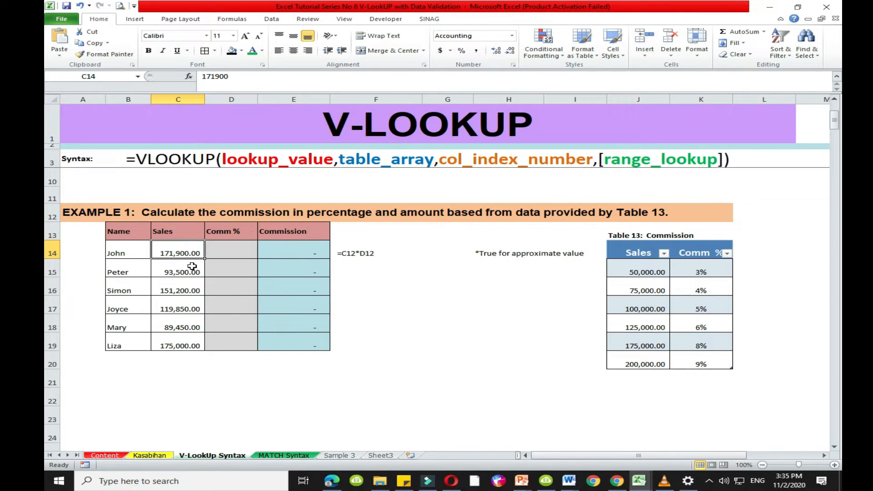
{"action": "left_click", "coordinate": [223, 268]}
{"action": "left_click", "coordinate": [191, 272]}
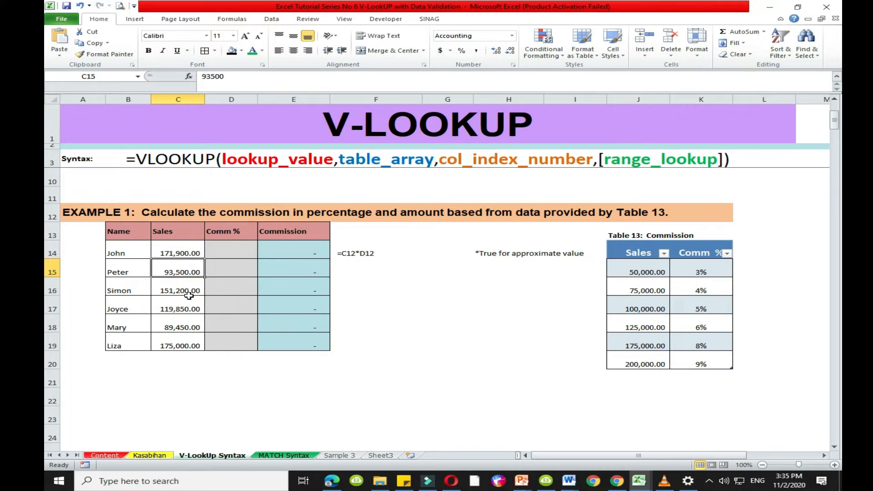
{"action": "left_click", "coordinate": [187, 293]}
{"action": "left_click", "coordinate": [182, 308]}
{"action": "left_click", "coordinate": [180, 322]}
{"action": "left_click", "coordinate": [182, 342]}
- Start a VLOOKUP formula in D14 with the sales amount in C14 as its lookup value
{"action": "left_click", "coordinate": [225, 255]}
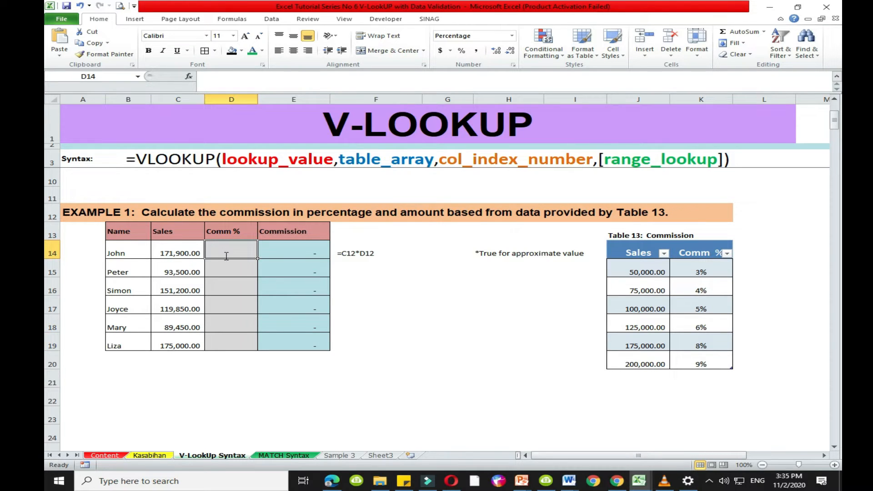
{"action": "type", "text": "="}
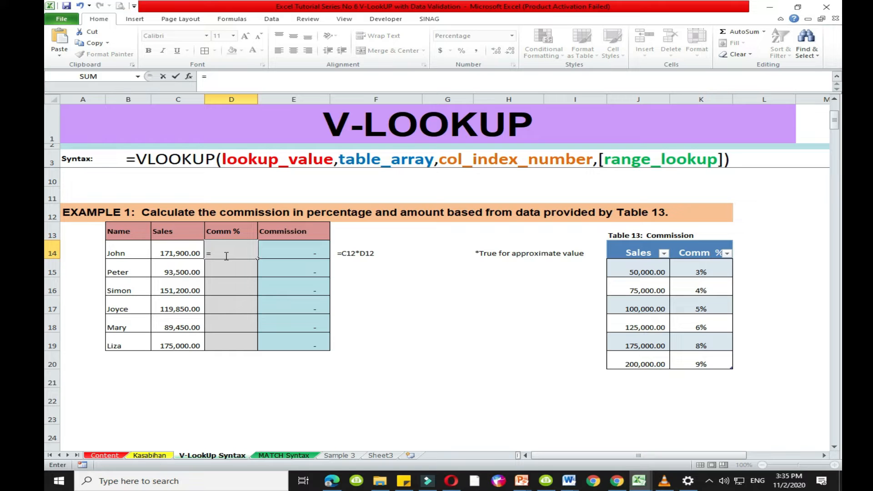
{"action": "type", "text": "V"}
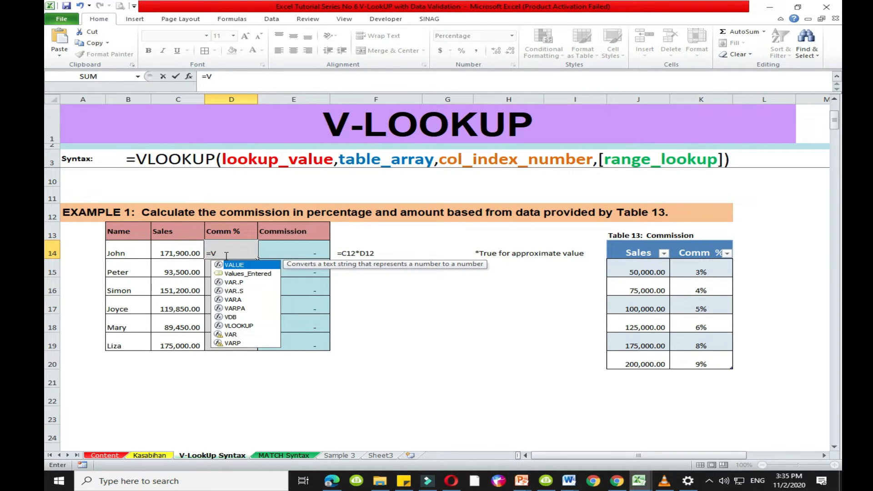
{"action": "type", "text": "L"}
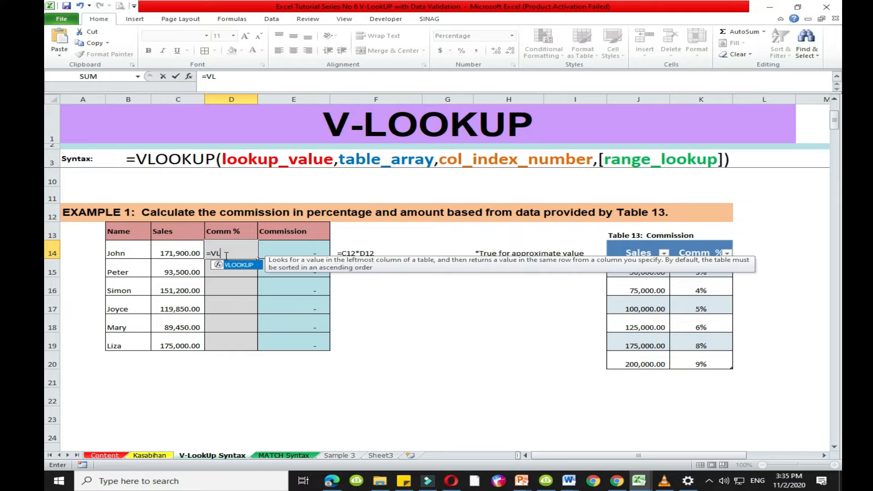
{"action": "key", "text": "Tab"}
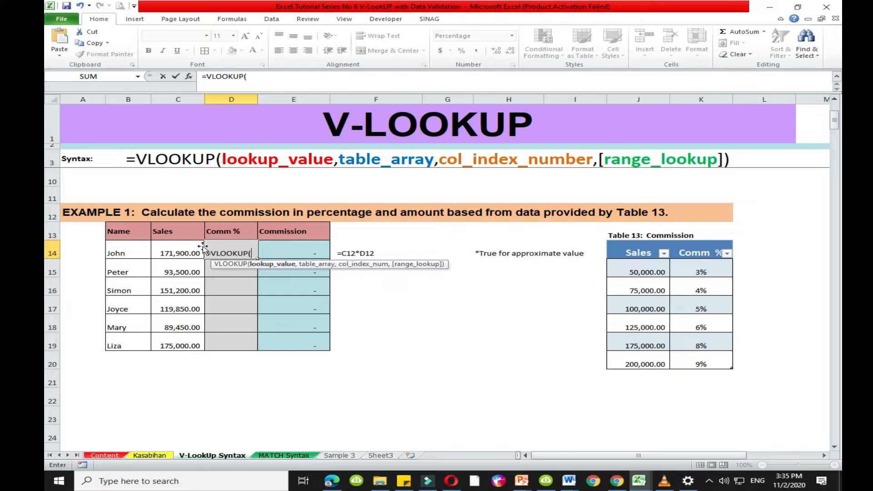
{"action": "left_click", "coordinate": [175, 249]}
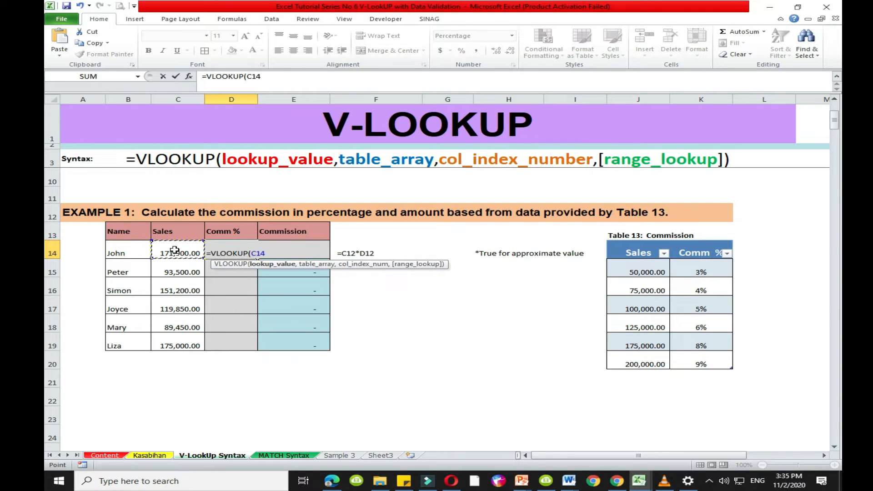
{"action": "type", "text": ","}
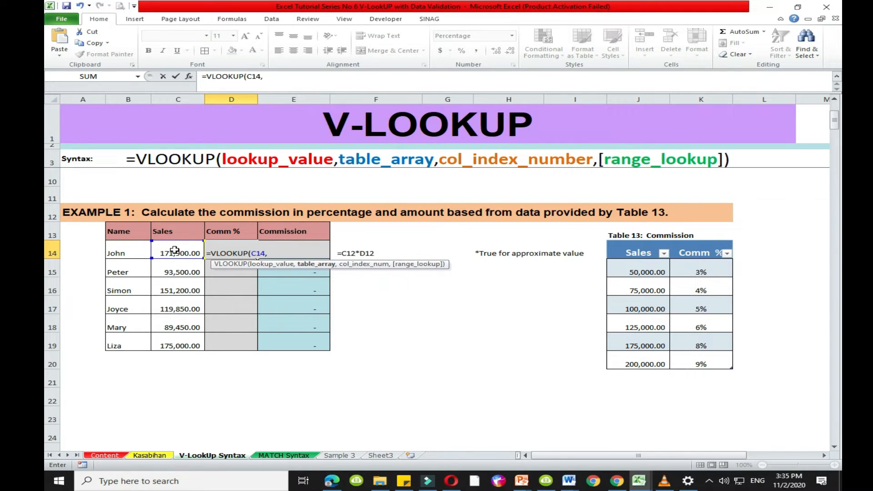
- Complete the D14 formula with Table13 as the table array, column index 2 and TRUE for an approximate match
{"action": "left_click_drag", "start_coordinate": [636, 271], "coordinate": [690, 357]}
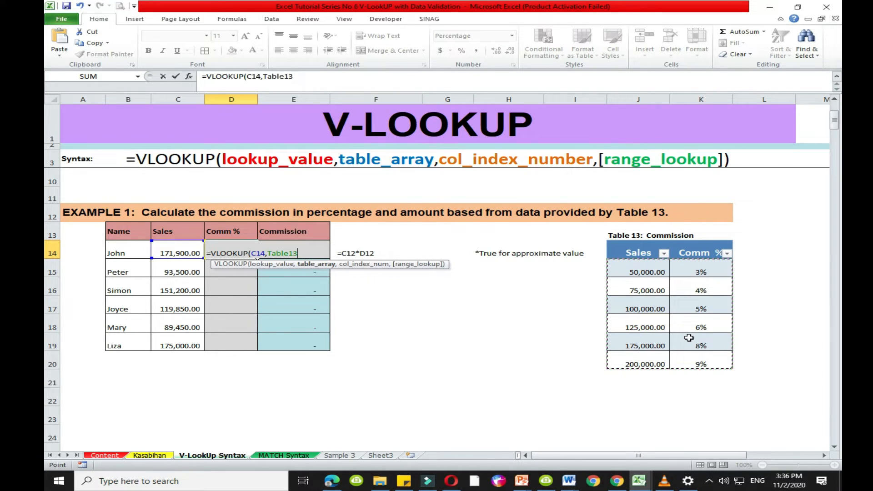
{"action": "type", "text": ","}
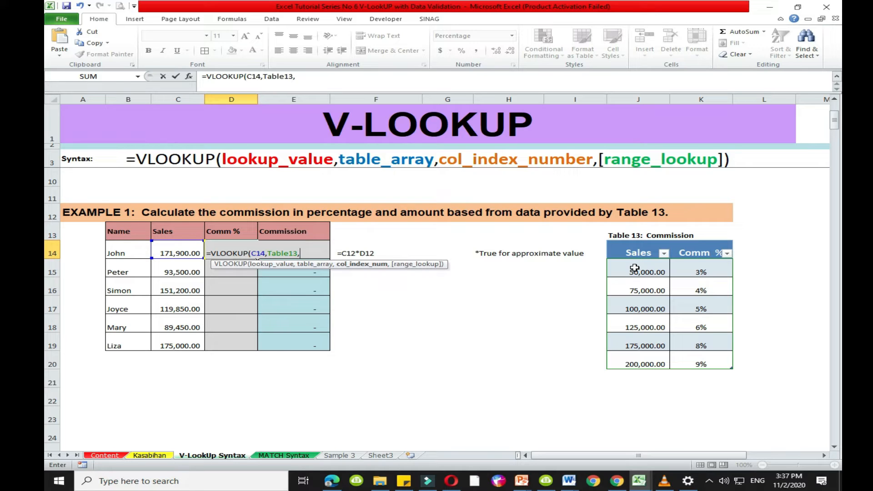
{"action": "type", "text": "2"}
{"action": "type", "text": ","}
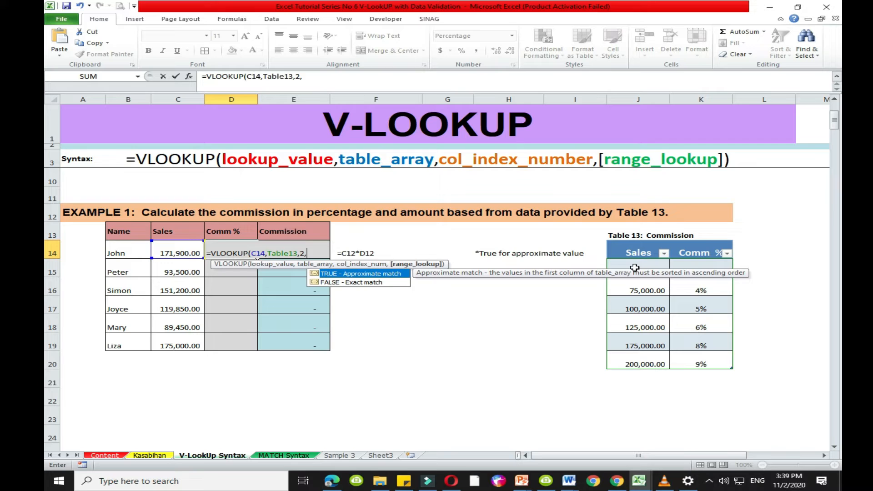
{"action": "double_click", "coordinate": [324, 272]}
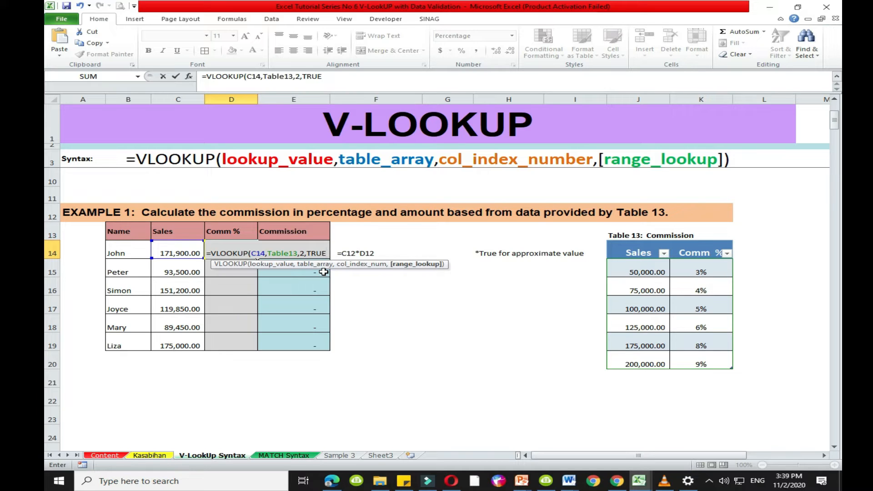
{"action": "type", "text": ")"}
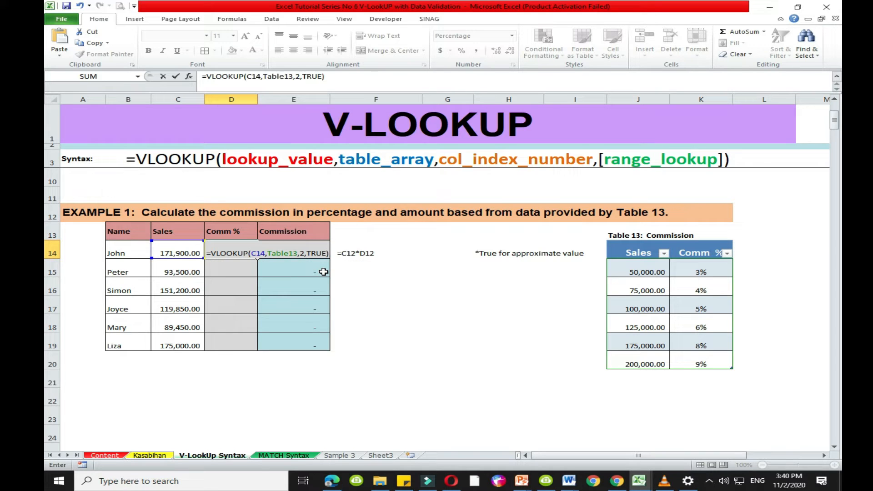
{"action": "key", "text": "Return"}
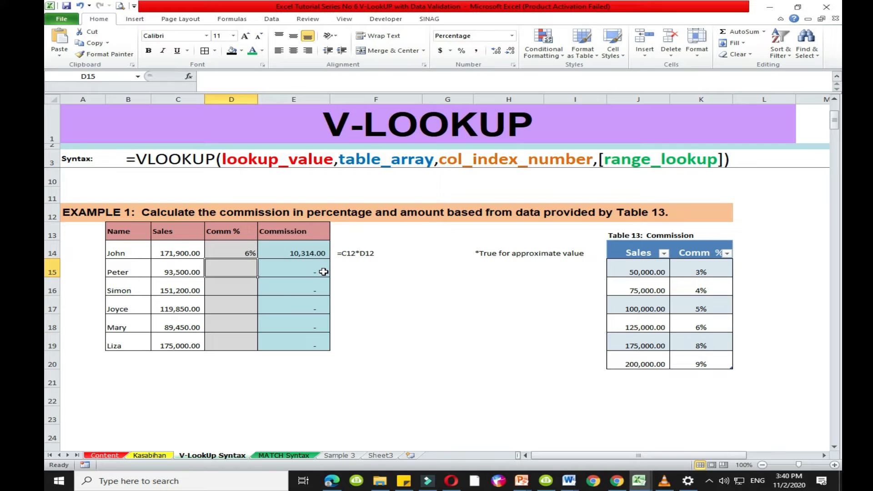
- Compare the sales and commission percentage in row 14 with the 125,000 and 175,000 tiers of Table 13
{"action": "left_click", "coordinate": [169, 255]}
{"action": "left_click", "coordinate": [235, 252]}
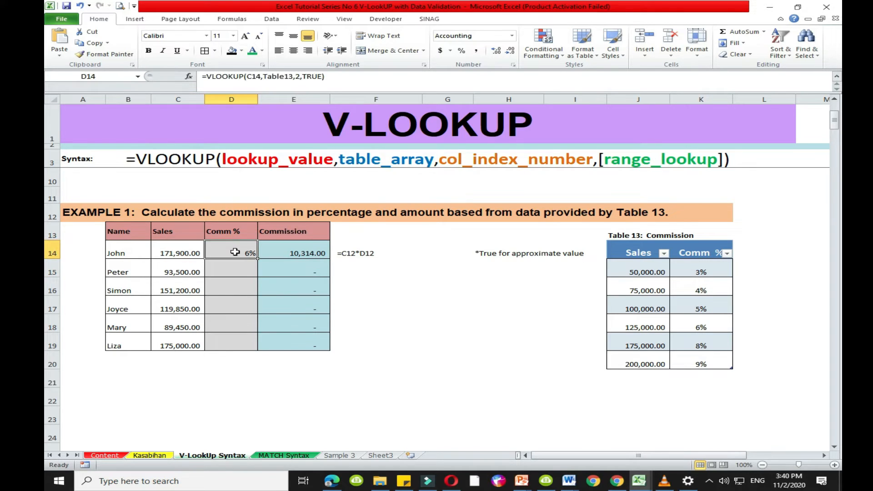
{"action": "left_click", "coordinate": [116, 252]}
{"action": "left_click_drag", "start_coordinate": [190, 247], "coordinate": [212, 248]}
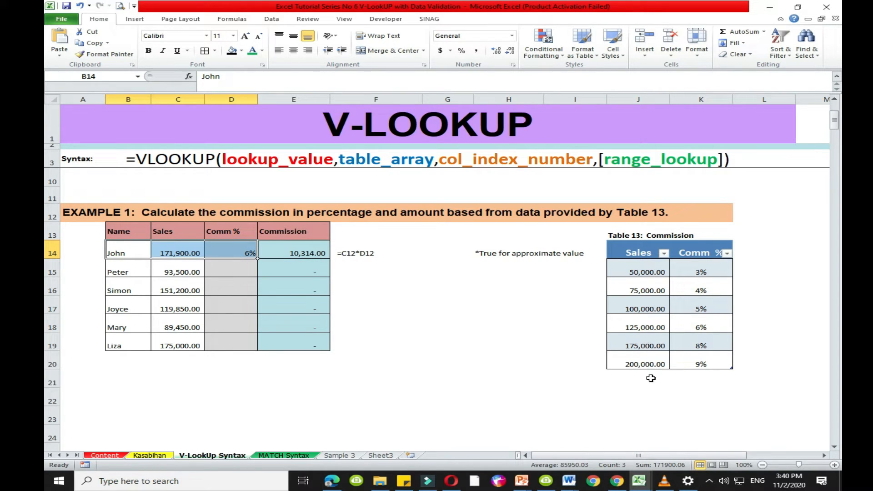
{"action": "left_click_drag", "start_coordinate": [643, 344], "coordinate": [708, 356]}
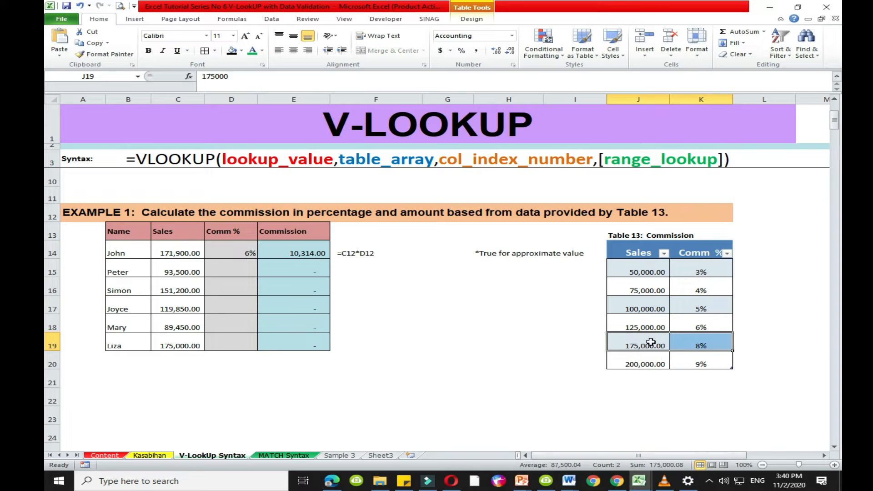
{"action": "left_click_drag", "start_coordinate": [634, 343], "coordinate": [717, 342]}
{"action": "left_click_drag", "start_coordinate": [626, 327], "coordinate": [702, 328]}
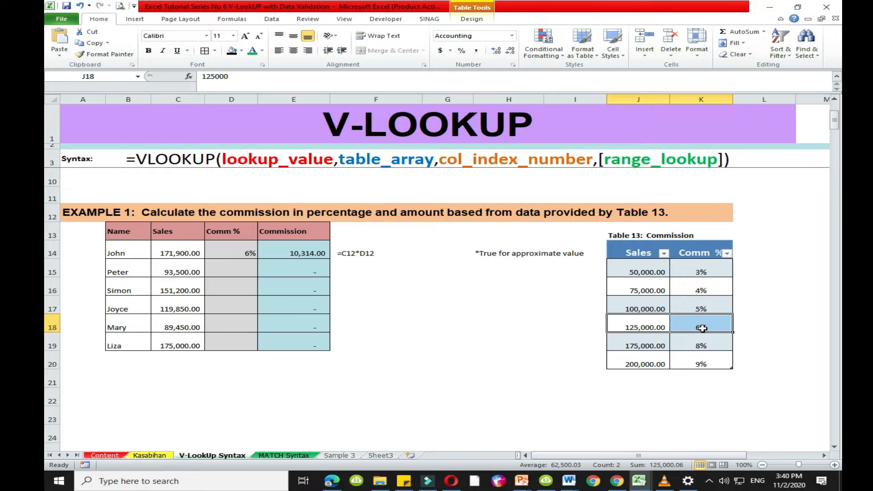
{"action": "left_click_drag", "start_coordinate": [642, 328], "coordinate": [698, 323]}
{"action": "left_click", "coordinate": [715, 327]}
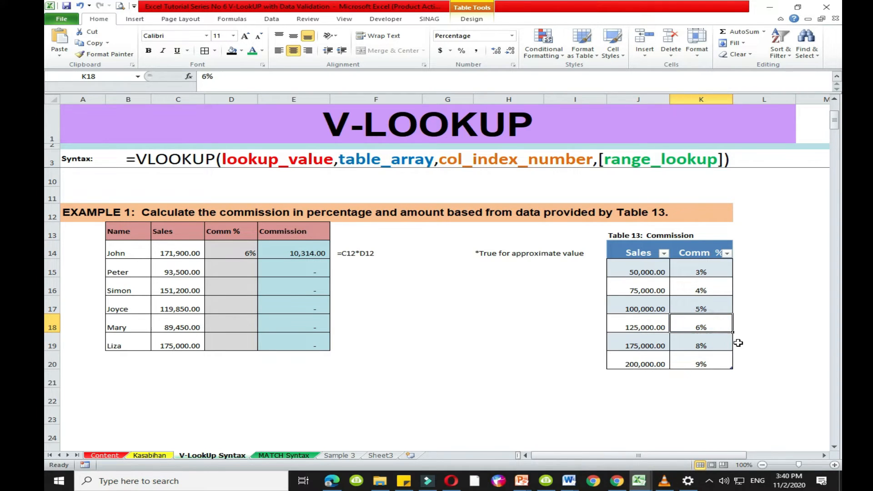
{"action": "left_click", "coordinate": [633, 326]}
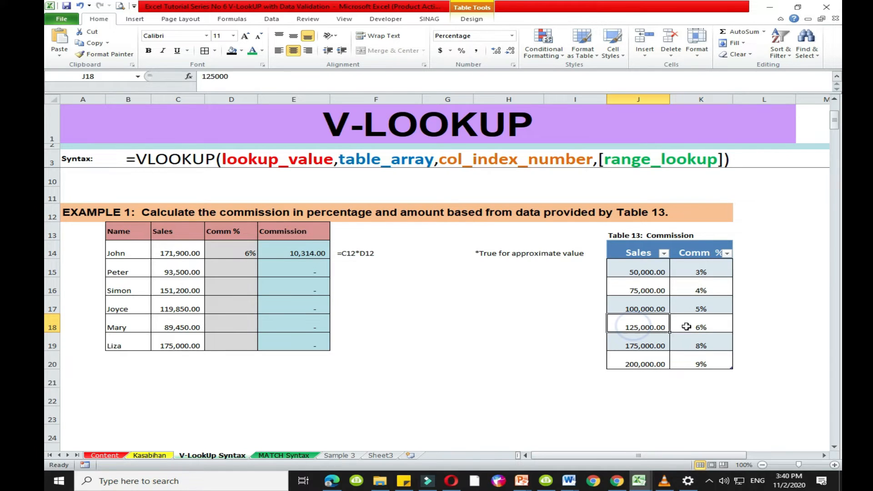
{"action": "left_click_drag", "start_coordinate": [687, 326], "coordinate": [697, 326]}
{"action": "left_click_drag", "start_coordinate": [618, 325], "coordinate": [667, 324]}
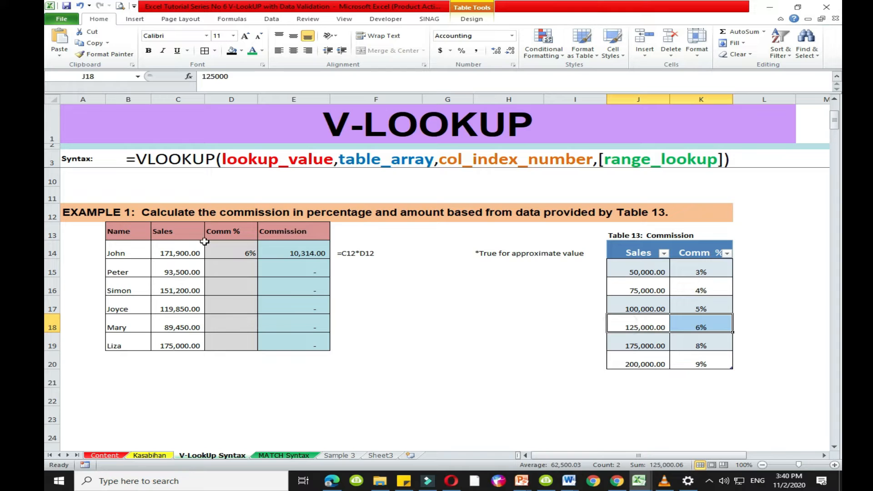
- Fill the D14 VLOOKUP formula down through D19 and check the formulas in the first and last rows
{"action": "left_click", "coordinate": [220, 247]}
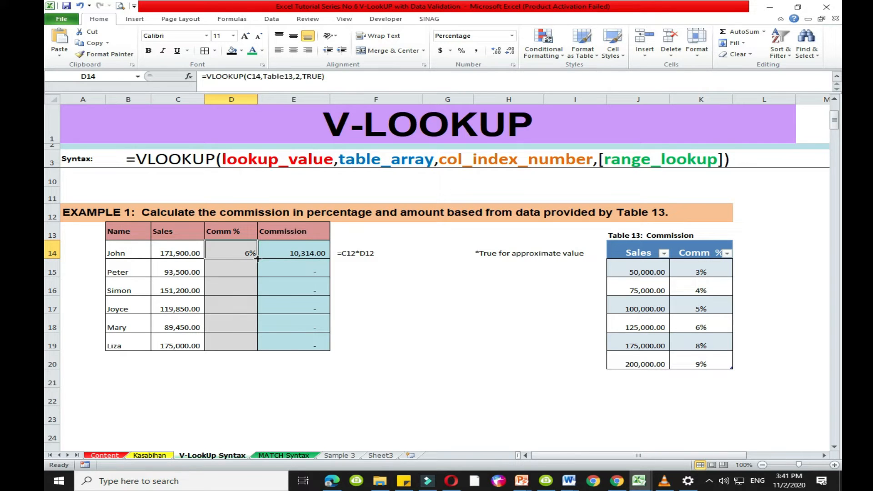
{"action": "double_click", "coordinate": [257, 258]}
{"action": "left_click", "coordinate": [360, 302]}
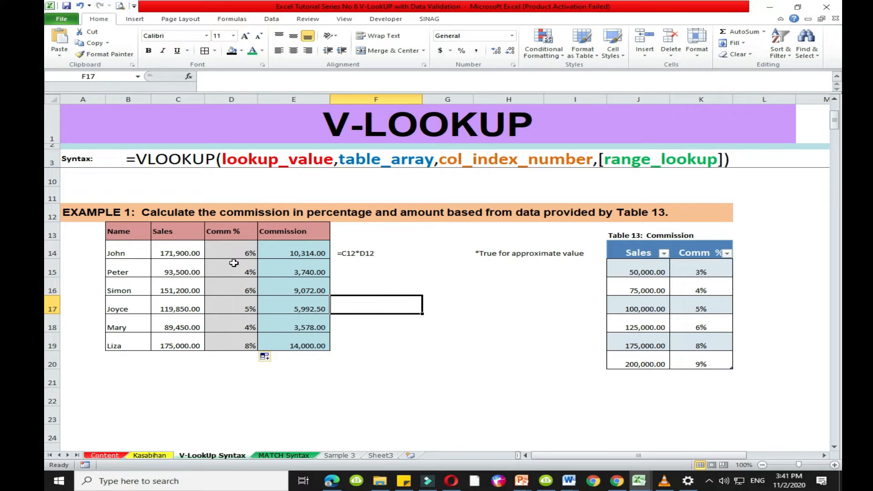
{"action": "left_click_drag", "start_coordinate": [235, 253], "coordinate": [229, 353]}
{"action": "left_click", "coordinate": [226, 367]}
{"action": "left_click", "coordinate": [232, 252]}
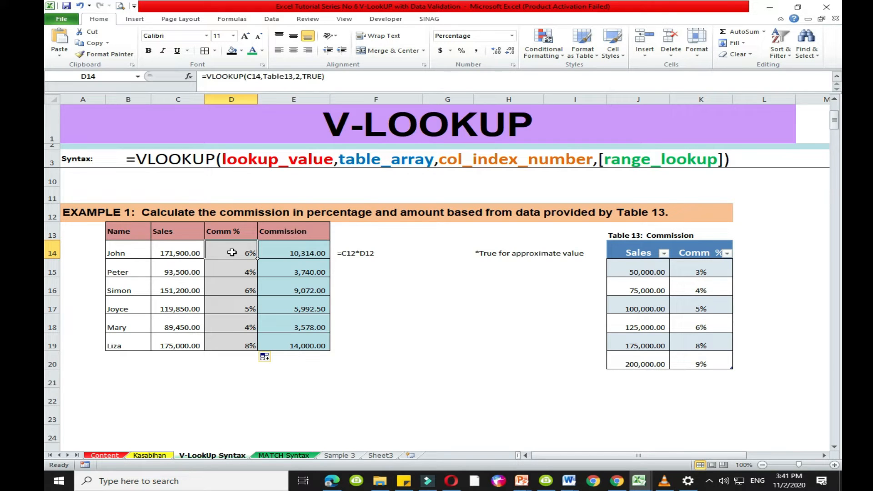
{"action": "left_click", "coordinate": [228, 347]}
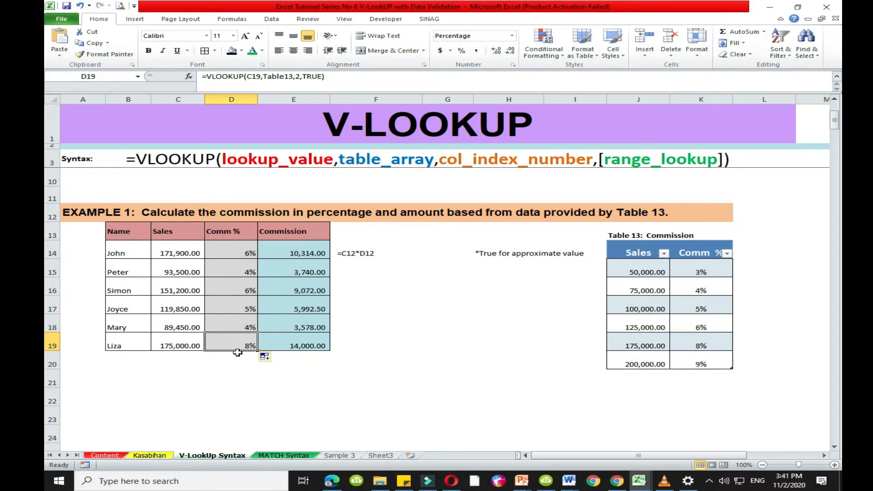
{"action": "left_click", "coordinate": [237, 357]}
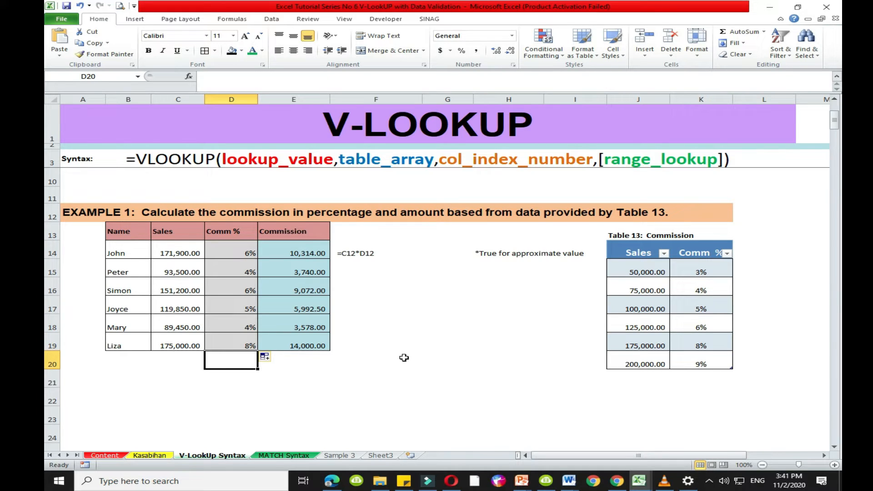
- Go to Example 2 and examine Table 14's title and its Definition, Letter Grade and Grade Points columns
{"action": "left_click", "coordinate": [801, 316]}
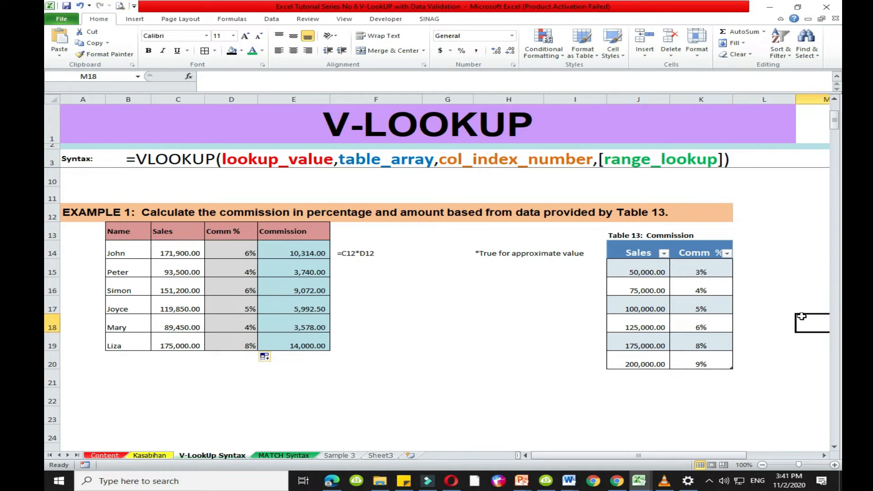
{"action": "left_click", "coordinate": [761, 330]}
{"action": "key", "text": "Down"}
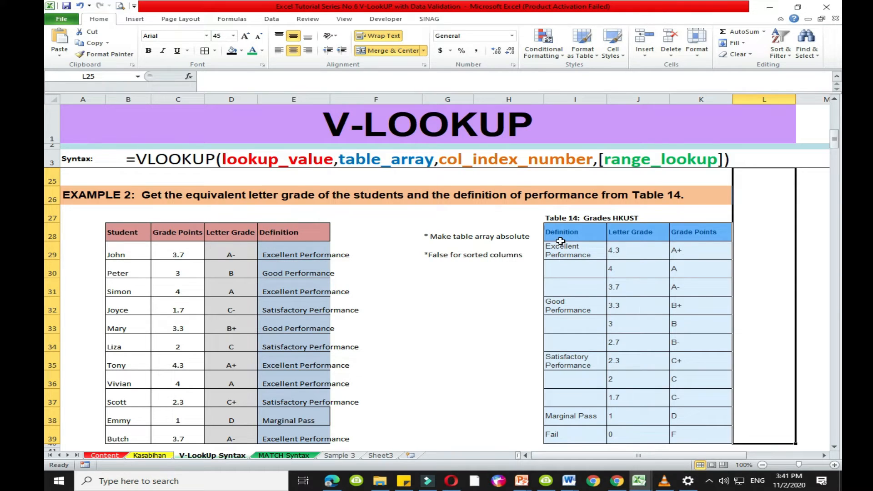
{"action": "left_click", "coordinate": [565, 219]}
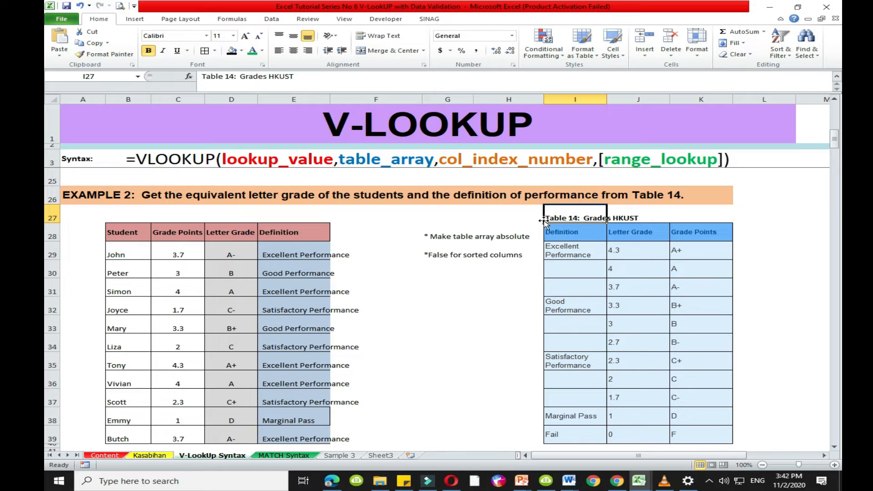
{"action": "left_click", "coordinate": [517, 268]}
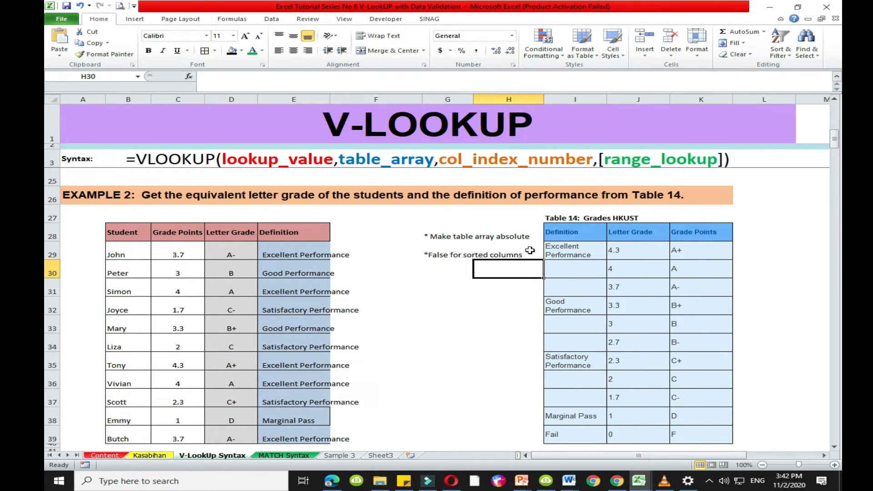
{"action": "left_click", "coordinate": [585, 236]}
{"action": "left_click_drag", "start_coordinate": [581, 338], "coordinate": [575, 436]}
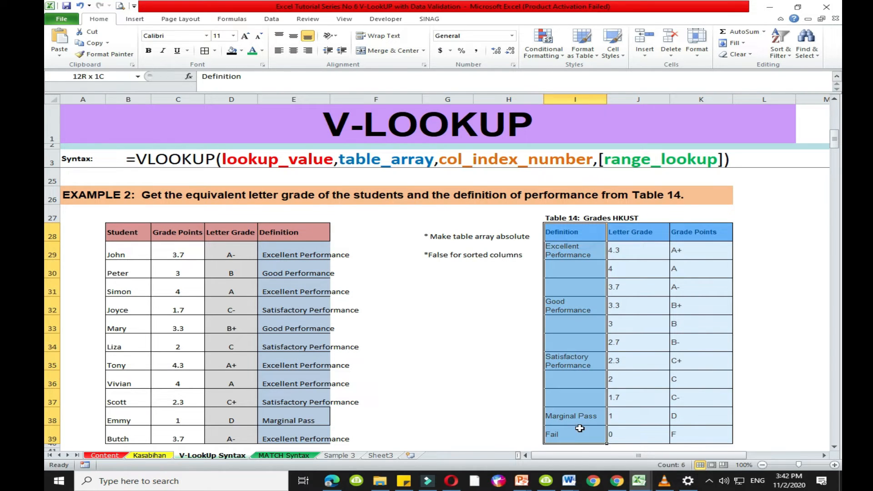
{"action": "left_click_drag", "start_coordinate": [636, 241], "coordinate": [650, 428]}
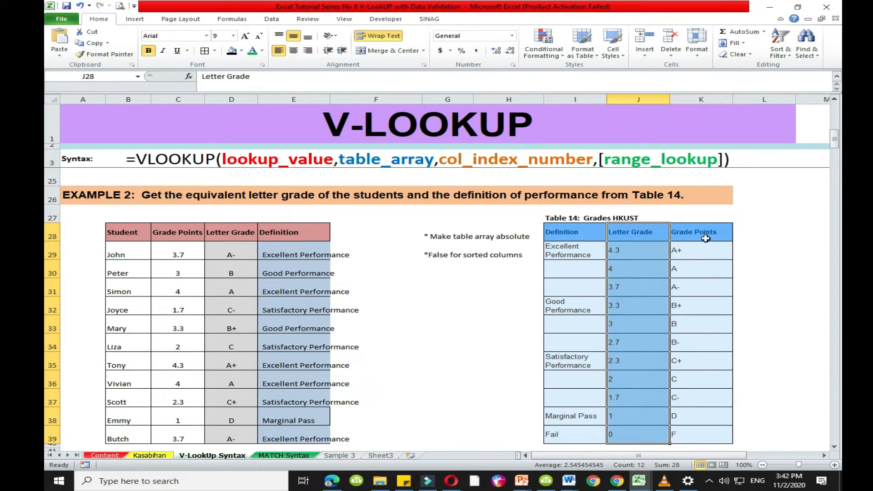
{"action": "left_click_drag", "start_coordinate": [705, 238], "coordinate": [700, 437]}
- Center the contents of Table 14's Letter Grade and Grade Points columns in J28:K39
{"action": "left_click_drag", "start_coordinate": [633, 232], "coordinate": [704, 432]}
{"action": "left_click", "coordinate": [294, 50]}
{"action": "left_click", "coordinate": [487, 338]}
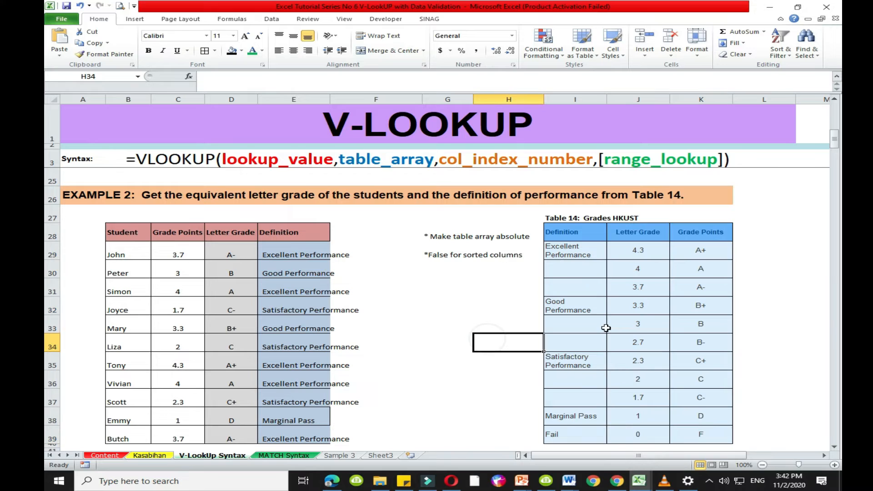
- Check how the first grade values in Table 14 pair up, and clear the existing letter grades from D29:D39
{"action": "left_click", "coordinate": [633, 267]}
{"action": "left_click", "coordinate": [631, 254]}
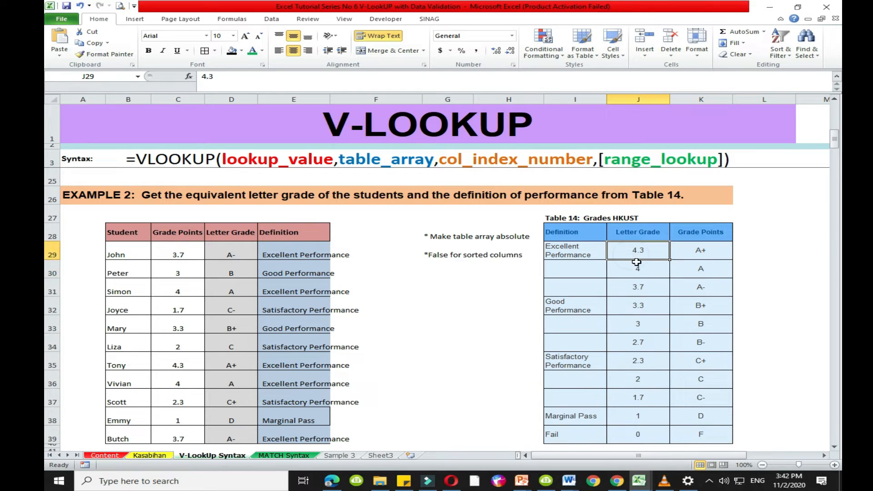
{"action": "left_click", "coordinate": [709, 255]}
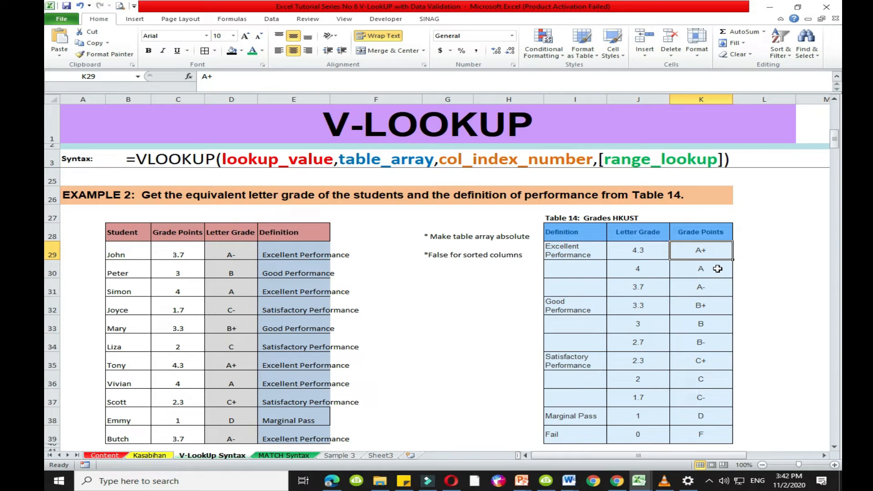
{"action": "left_click", "coordinate": [634, 251]}
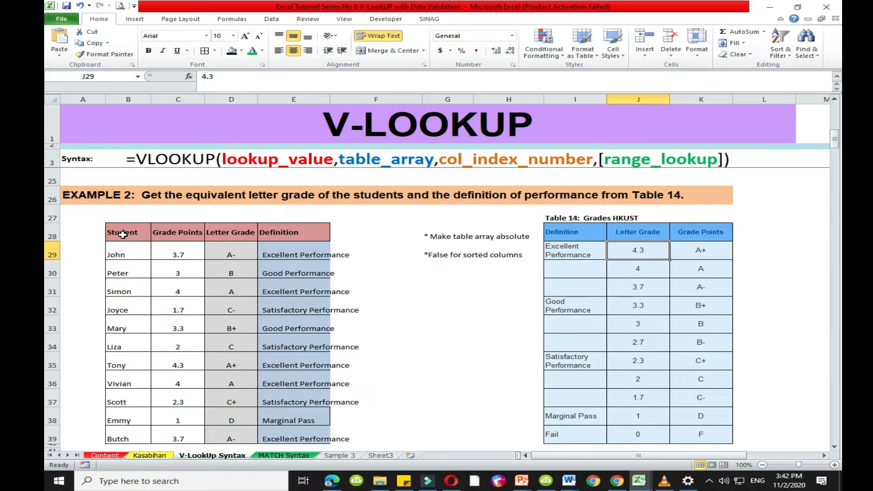
{"action": "left_click_drag", "start_coordinate": [231, 250], "coordinate": [232, 377]}
{"action": "key", "text": "Delete"}
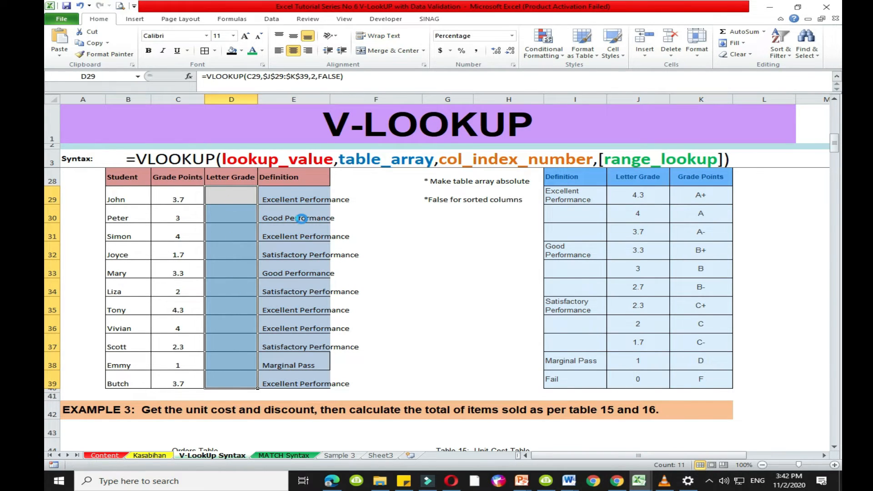
- Compare the first student's grade points in C29 with the matching row of Table 14 and its letter grade
{"action": "left_click", "coordinate": [377, 199]}
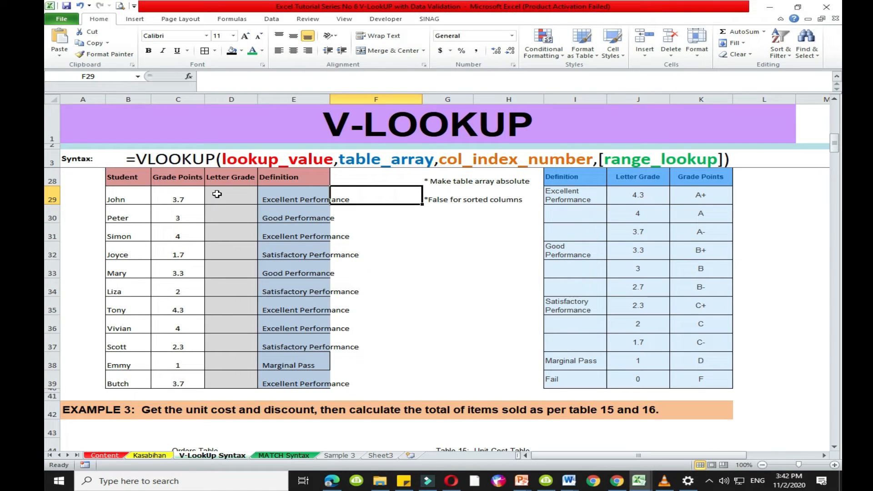
{"action": "left_click", "coordinate": [224, 201]}
{"action": "scroll", "coordinate": [255, 234], "scroll_direction": "up", "scroll_amount": 1}
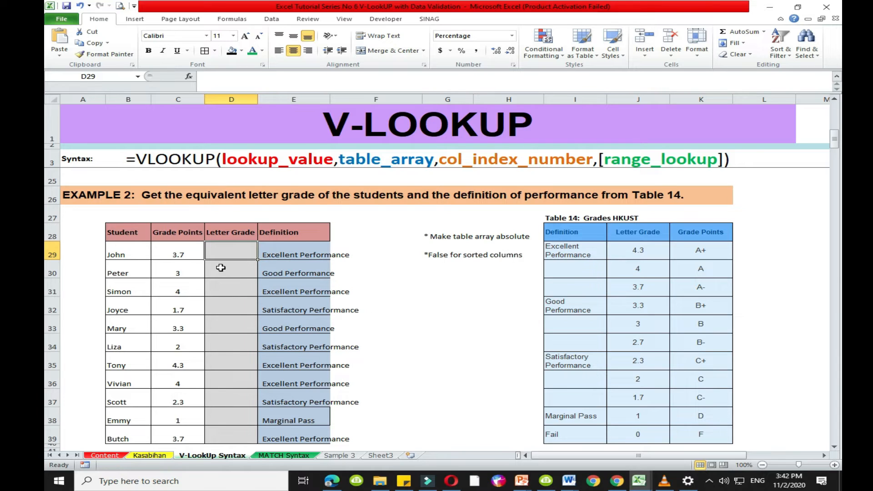
{"action": "left_click", "coordinate": [125, 256]}
{"action": "left_click", "coordinate": [171, 249]}
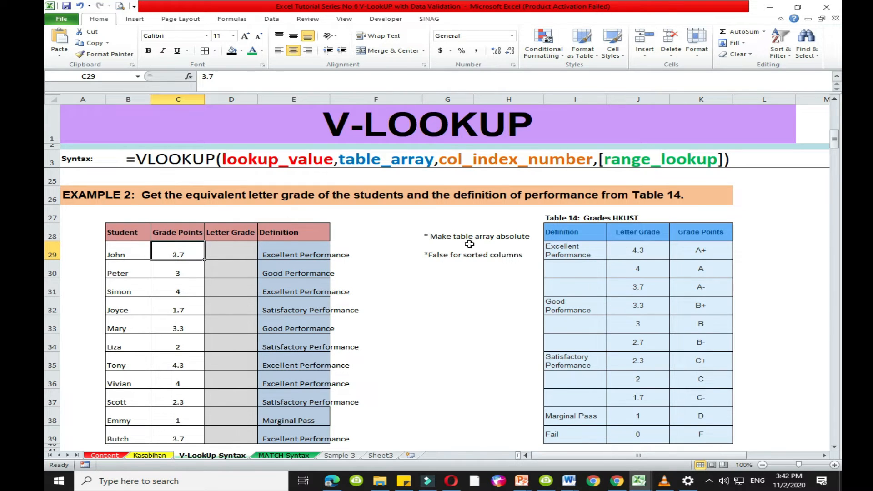
{"action": "left_click_drag", "start_coordinate": [562, 232], "coordinate": [711, 429]}
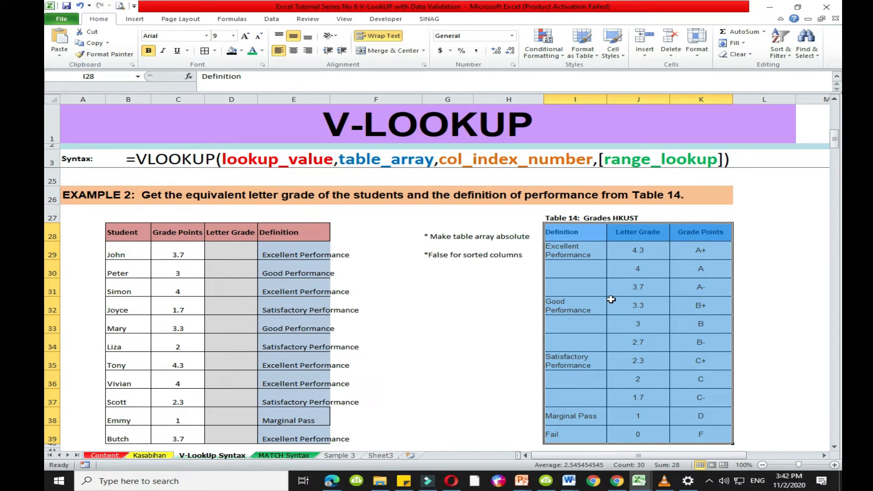
{"action": "left_click", "coordinate": [617, 285]}
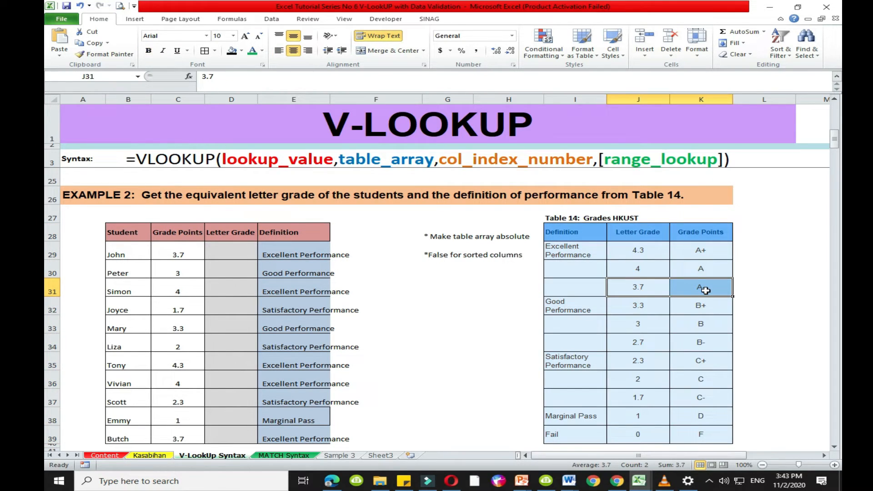
{"action": "left_click", "coordinate": [705, 287]}
{"action": "key", "text": "Left"}
{"action": "left_click", "coordinate": [706, 289]}
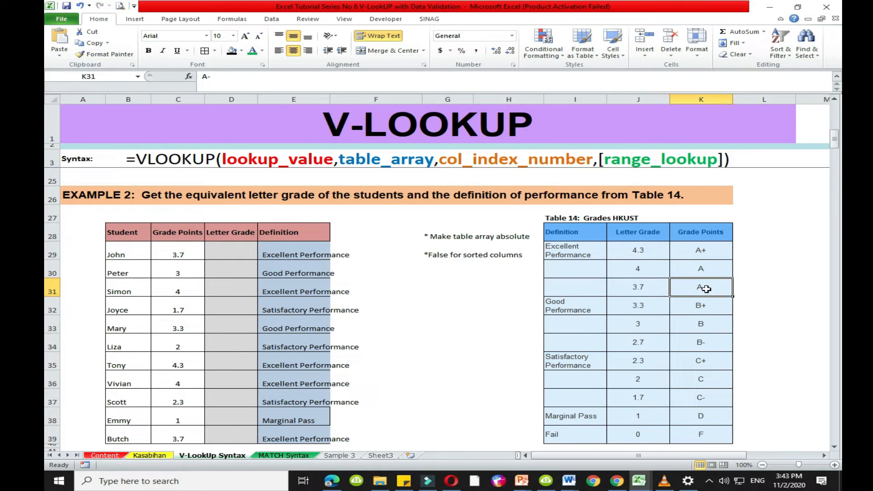
- Start a VLOOKUP formula in D29 using the grade points in C29 as the lookup value
{"action": "left_click", "coordinate": [221, 250]}
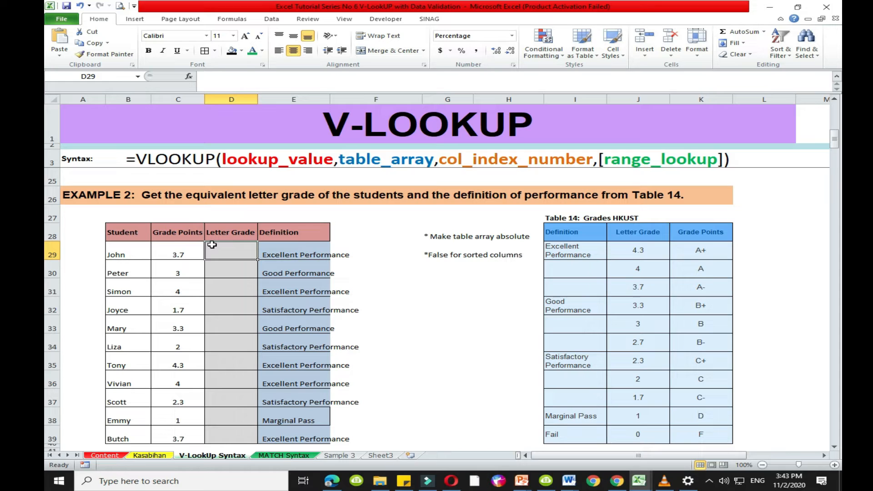
{"action": "type", "text": "="}
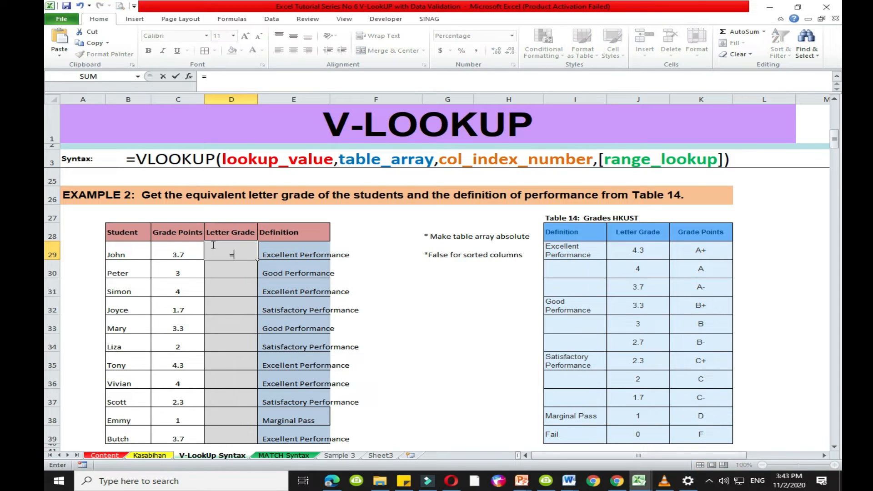
{"action": "type", "text": "V"}
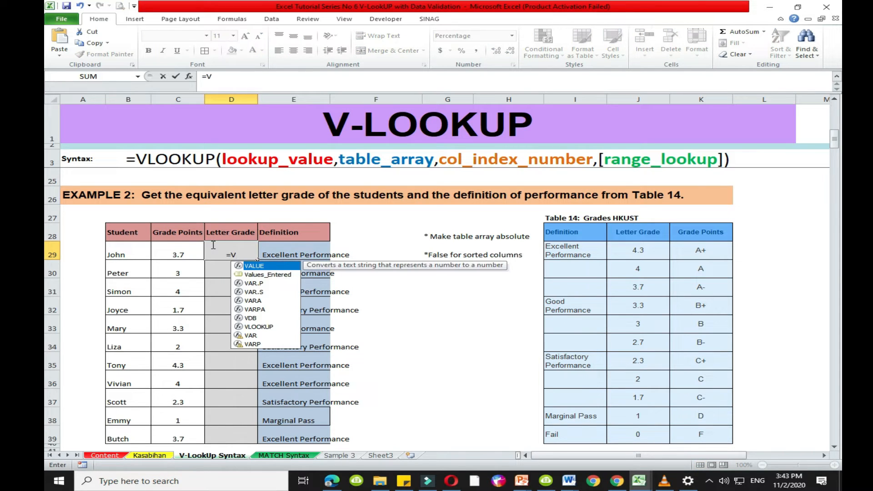
{"action": "type", "text": "L"}
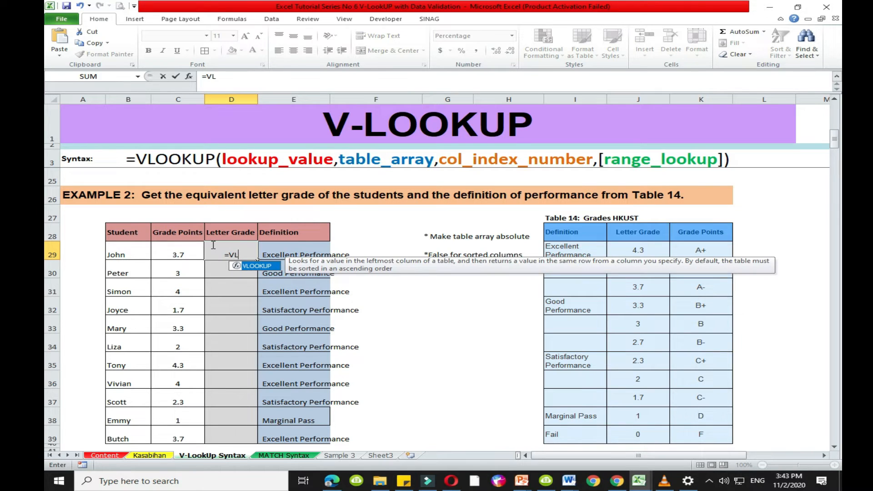
{"action": "key", "text": "Tab"}
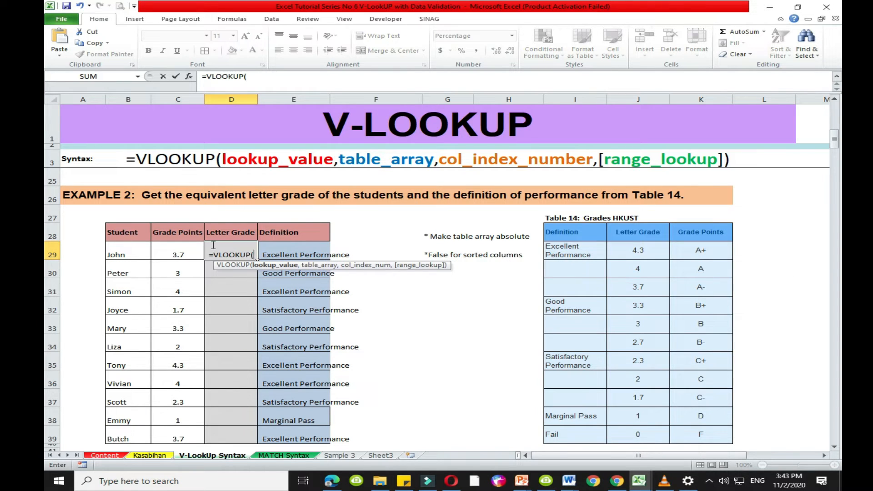
{"action": "left_click", "coordinate": [171, 253]}
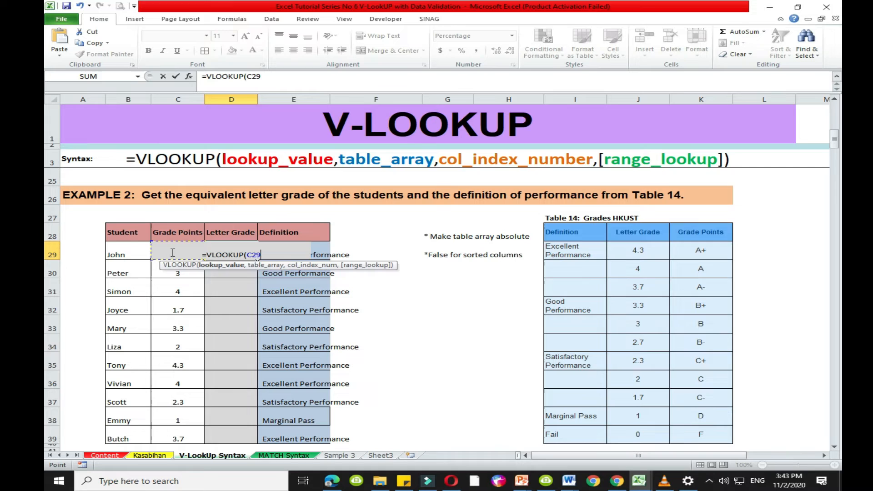
{"action": "type", "text": ","}
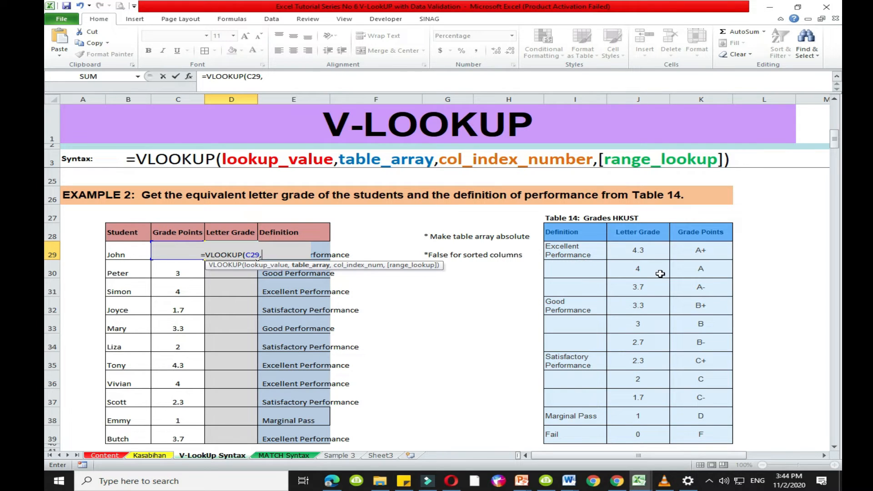
- Complete the D29 VLOOKUP with table array J29:K39, column index 2 and FALSE for an exact match
{"action": "left_click", "coordinate": [638, 251]}
{"action": "left_click_drag", "start_coordinate": [638, 251], "coordinate": [688, 445]}
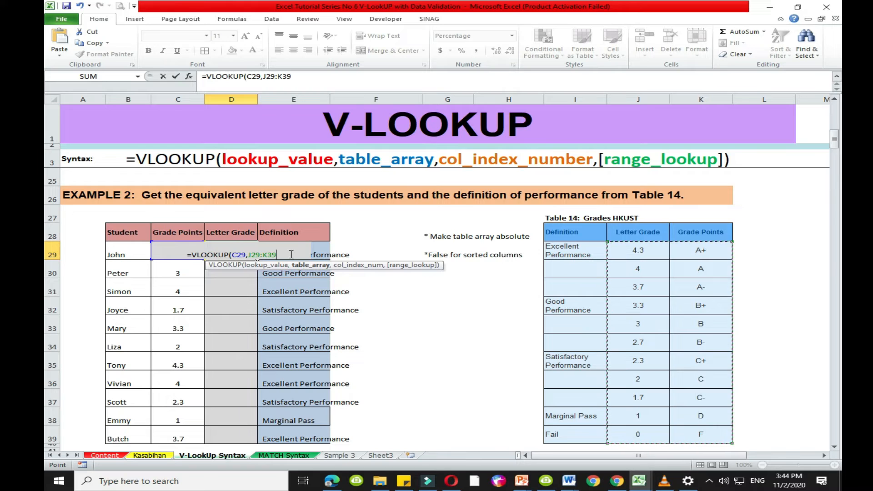
{"action": "type", "text": ","}
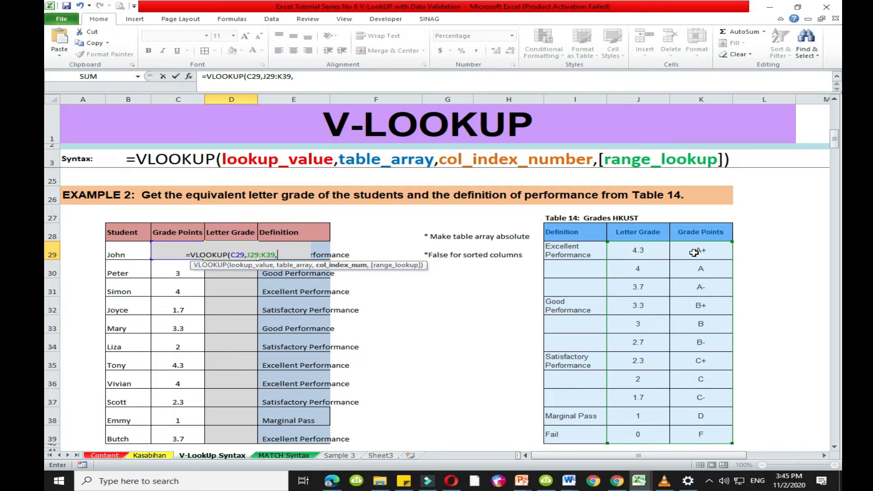
{"action": "type", "text": "2,"}
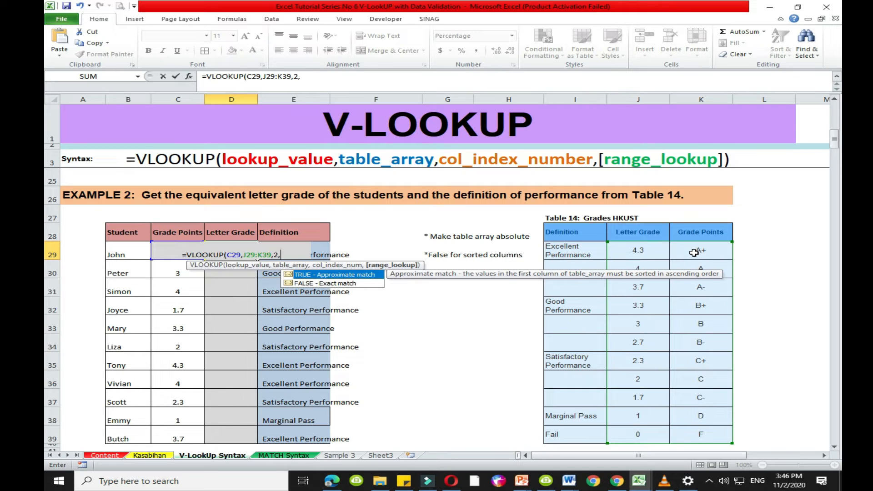
{"action": "double_click", "coordinate": [327, 283]}
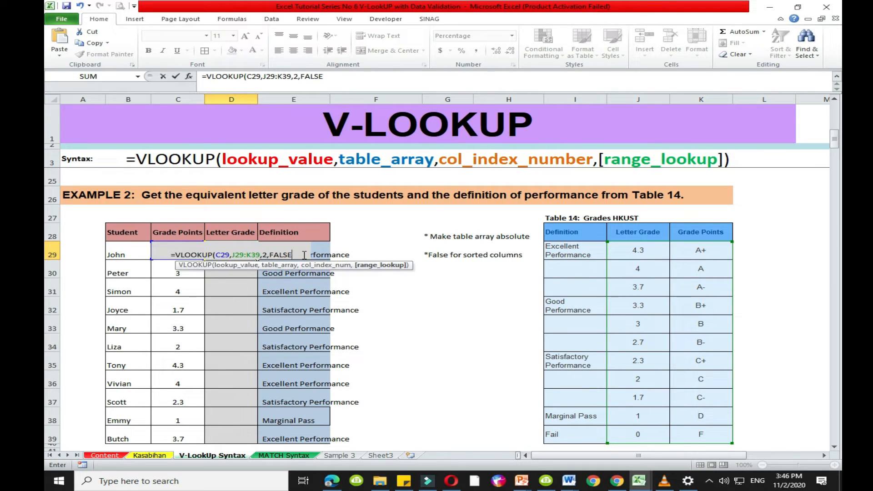
{"action": "type", "text": ")"}
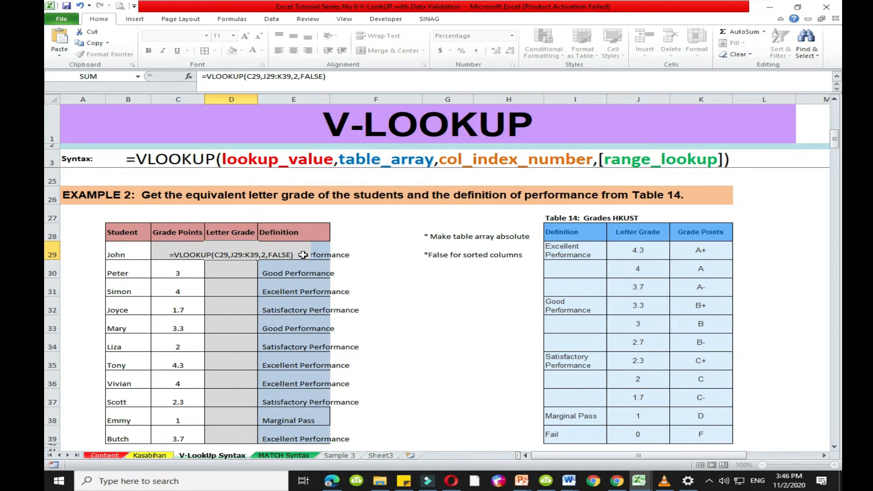
{"action": "key", "text": "Return"}
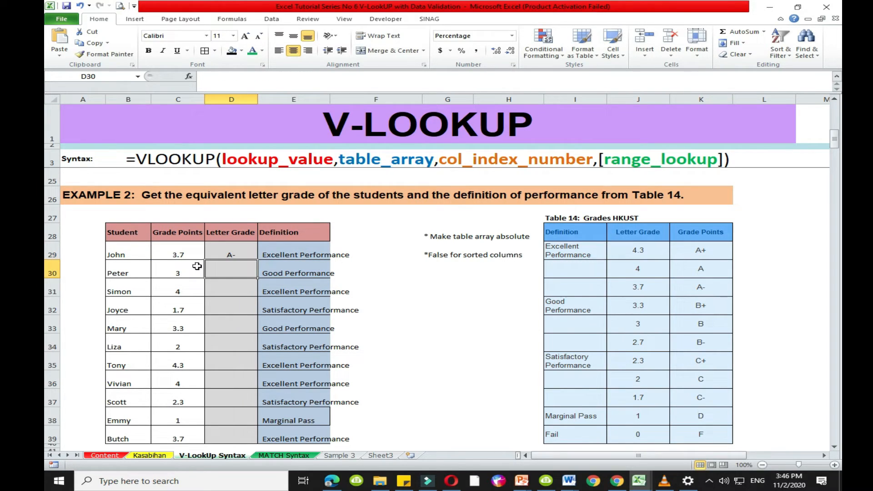
- Make only the table array in the D29 formula absolute as $J$29:$K$39, leaving C29 relative
{"action": "left_click", "coordinate": [246, 253]}
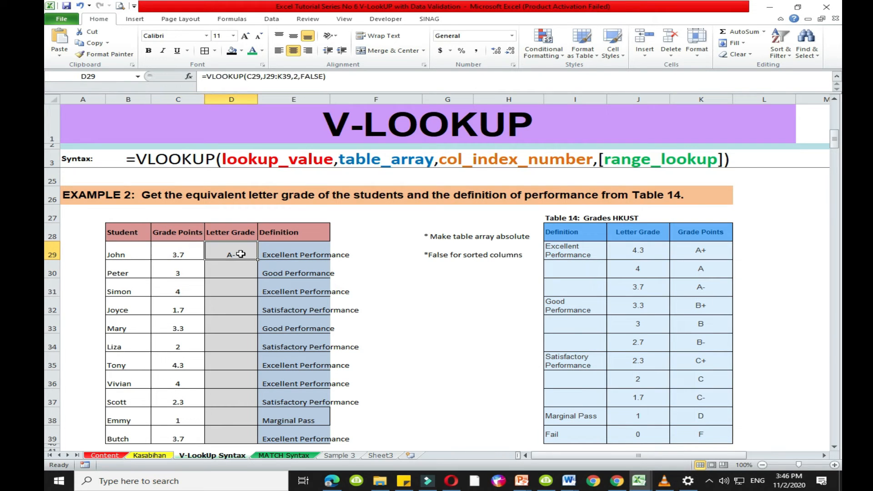
{"action": "double_click", "coordinate": [246, 254]}
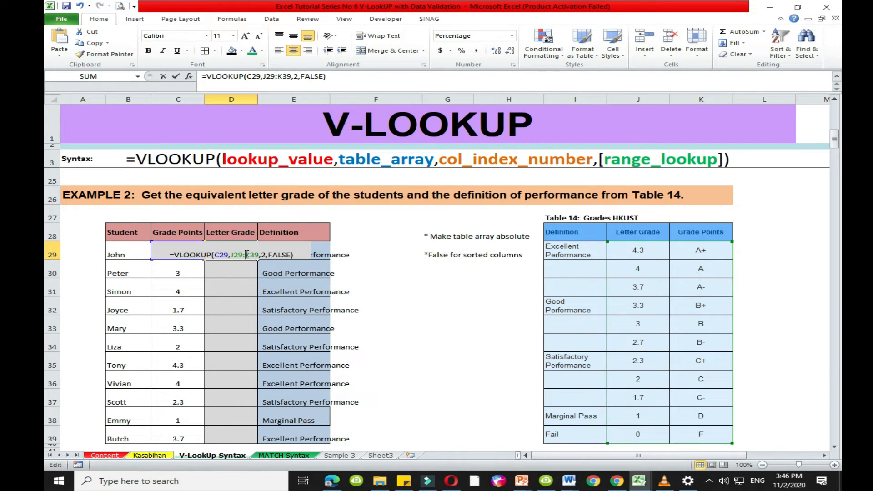
{"action": "left_click_drag", "start_coordinate": [214, 255], "coordinate": [257, 255]}
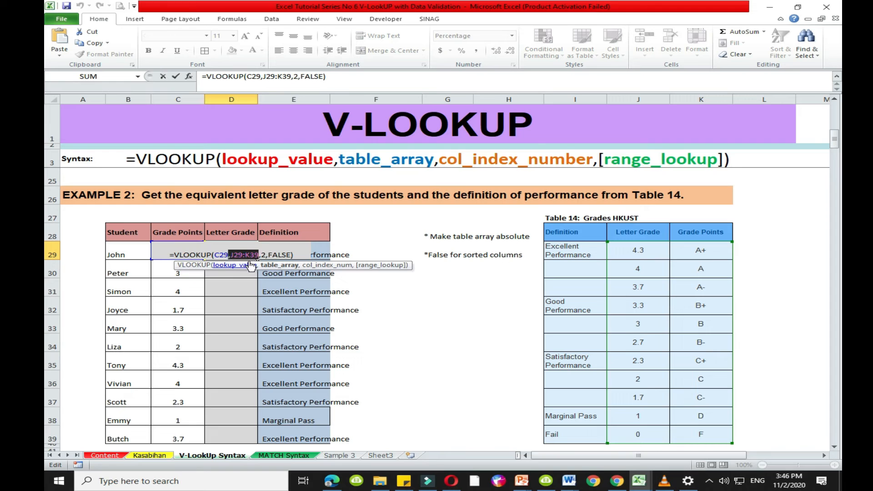
{"action": "key", "text": "F4"}
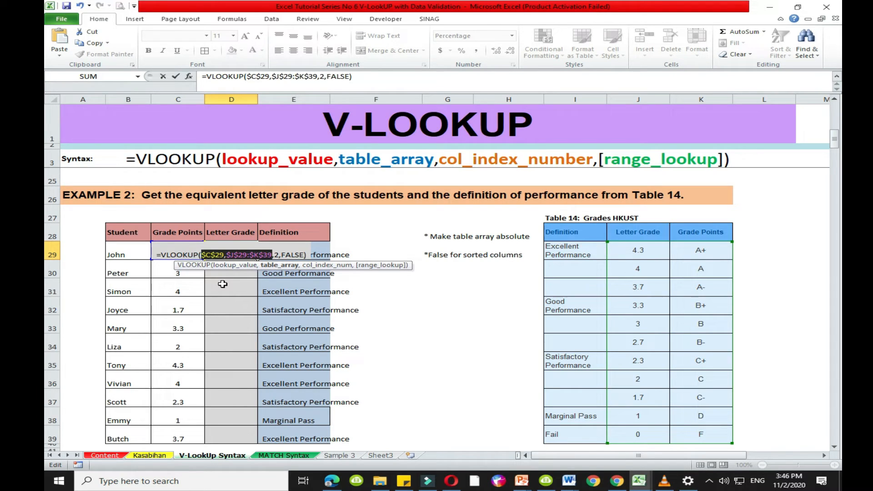
{"action": "key", "text": "F4"}
{"action": "key", "text": "F4"}
{"action": "key", "text": "F4"}
{"action": "key", "text": "shift+Right"}
{"action": "key", "text": "shift+Right"}
{"action": "key", "text": "shift+Right"}
{"action": "key", "text": "shift+Right"}
{"action": "key", "text": "shift+Right"}
{"action": "key", "text": "shift+Right"}
{"action": "key", "text": "shift+Right"}
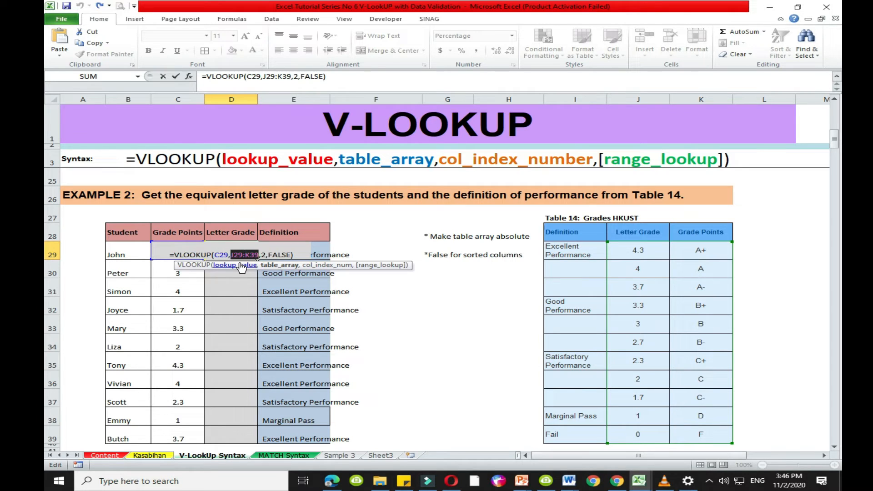
{"action": "key", "text": "F4"}
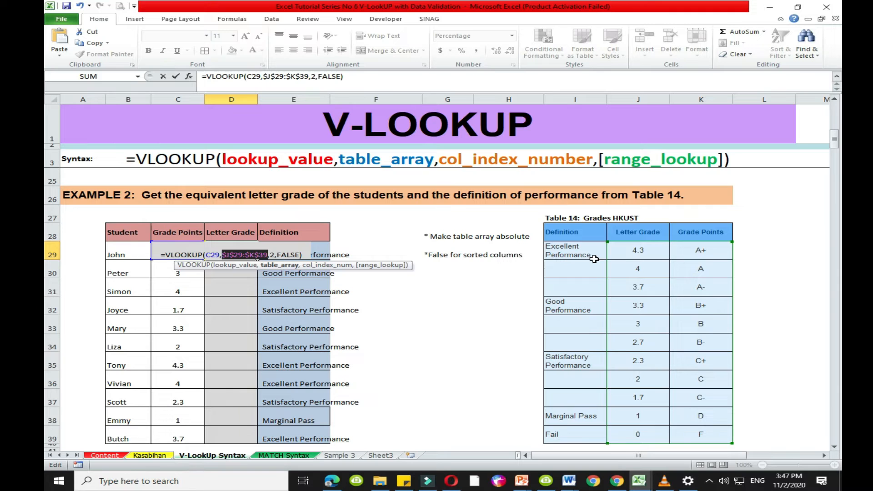
{"action": "key", "text": "Return"}
- Fill the D29 letter grade formula down through D39 and check the formula in the last row
{"action": "left_click", "coordinate": [235, 254]}
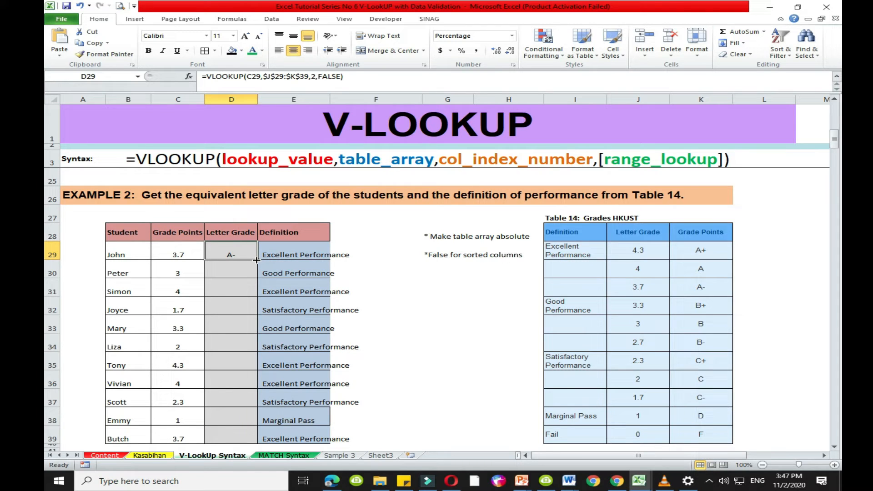
{"action": "left_click_drag", "start_coordinate": [256, 260], "coordinate": [254, 440]}
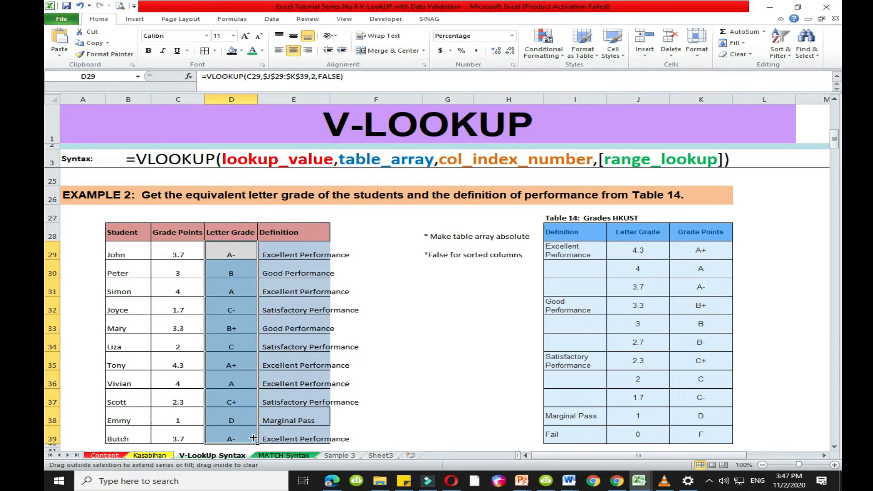
{"action": "left_click", "coordinate": [453, 422]}
{"action": "left_click", "coordinate": [232, 436]}
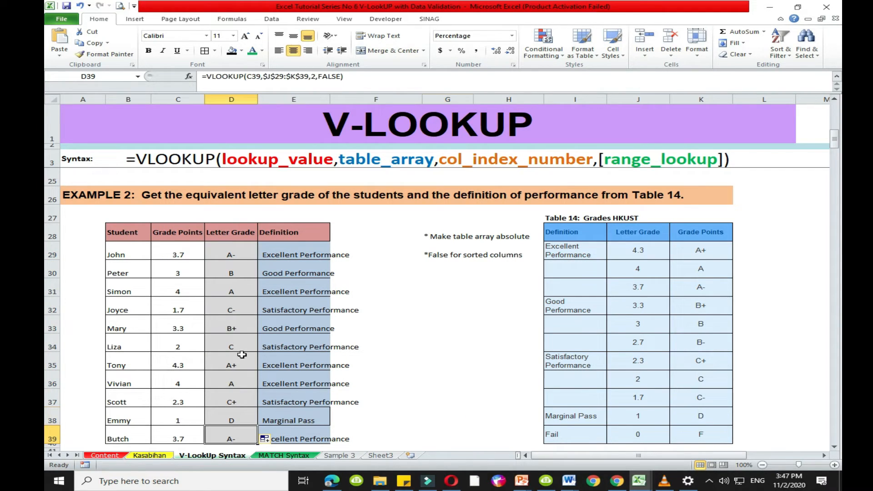
- Check the grade points and letter grades in rows 33 and 38 against their matching entries in Table 14
{"action": "scroll", "coordinate": [244, 282], "scroll_direction": "down", "scroll_amount": 1}
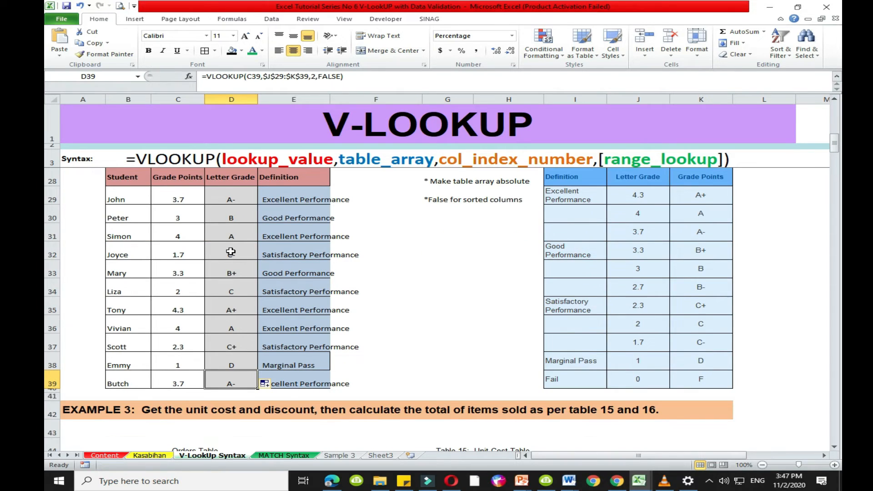
{"action": "left_click", "coordinate": [176, 271]}
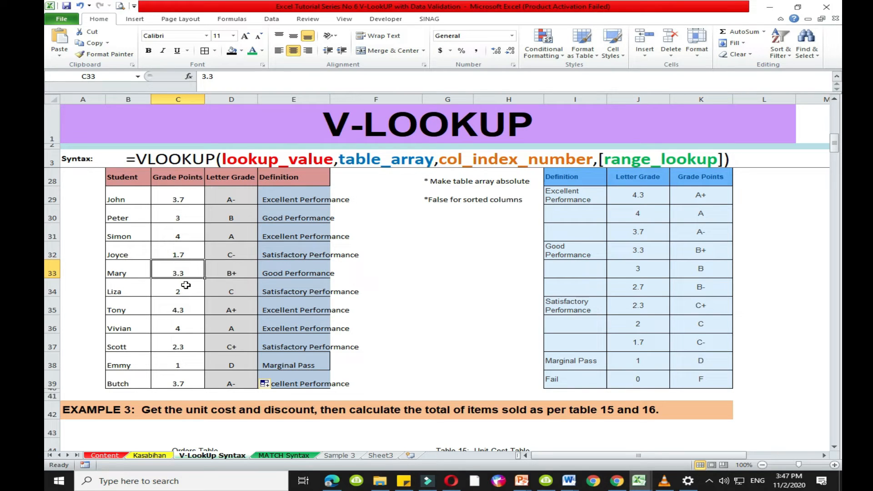
{"action": "left_click", "coordinate": [221, 271]}
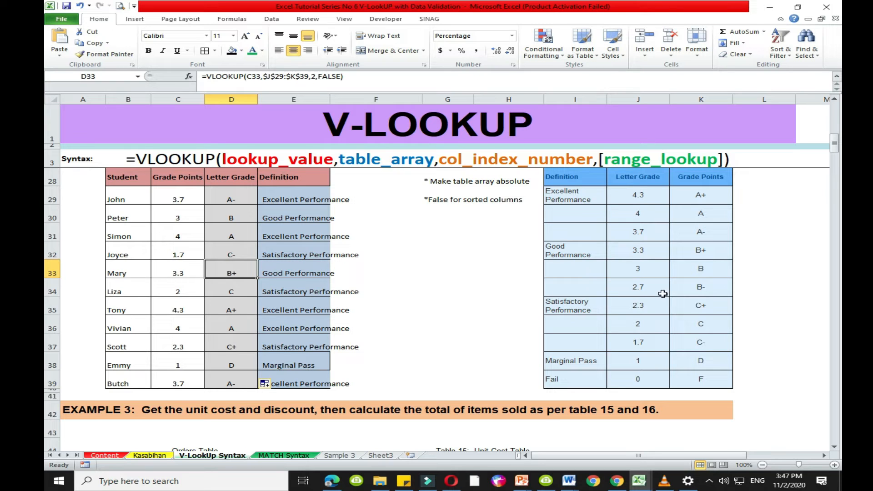
{"action": "left_click", "coordinate": [641, 254]}
{"action": "left_click", "coordinate": [702, 252]}
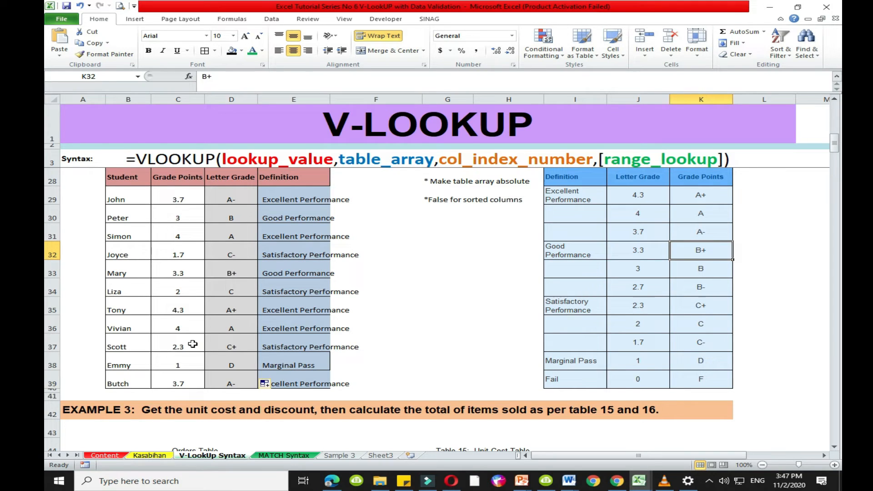
{"action": "left_click", "coordinate": [180, 364]}
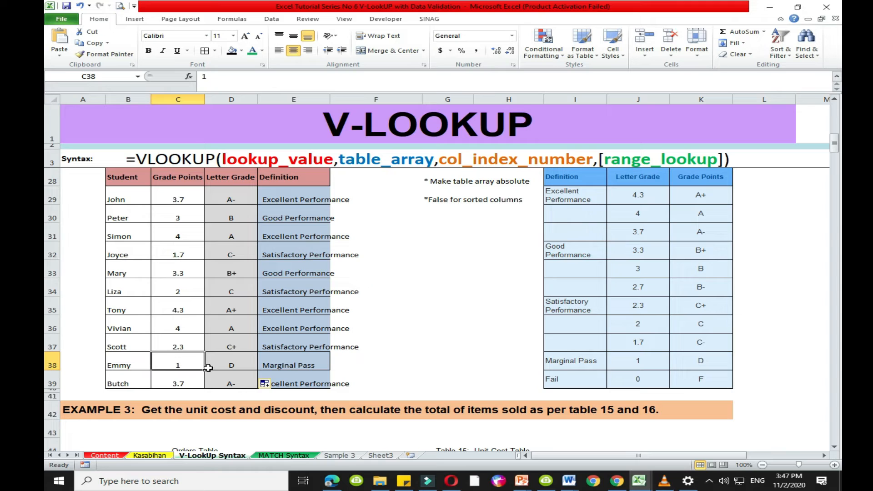
{"action": "left_click", "coordinate": [231, 366]}
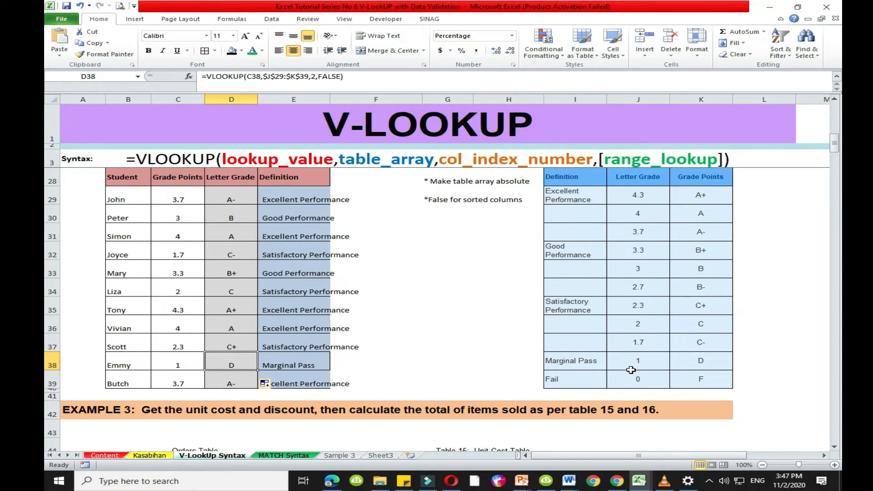
{"action": "left_click", "coordinate": [634, 364]}
{"action": "left_click", "coordinate": [704, 362]}
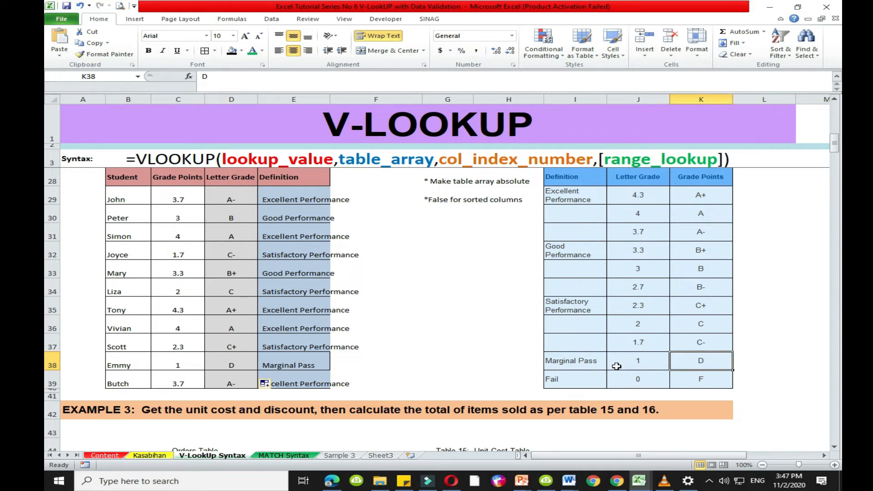
- Set the grade points in C31 to 2 and correct the Table 14 headers to Grade Points in J28 and Letter Grade in K28
{"action": "left_click_drag", "start_coordinate": [616, 366], "coordinate": [700, 363]}
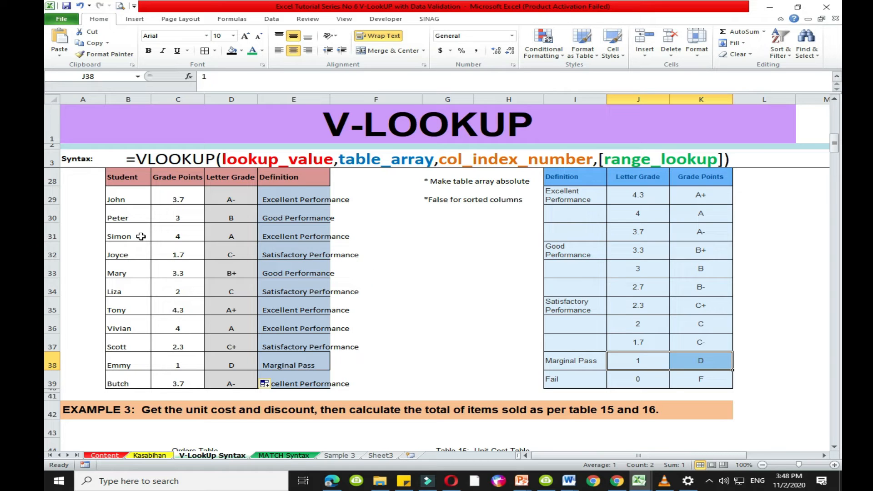
{"action": "left_click", "coordinate": [180, 236]}
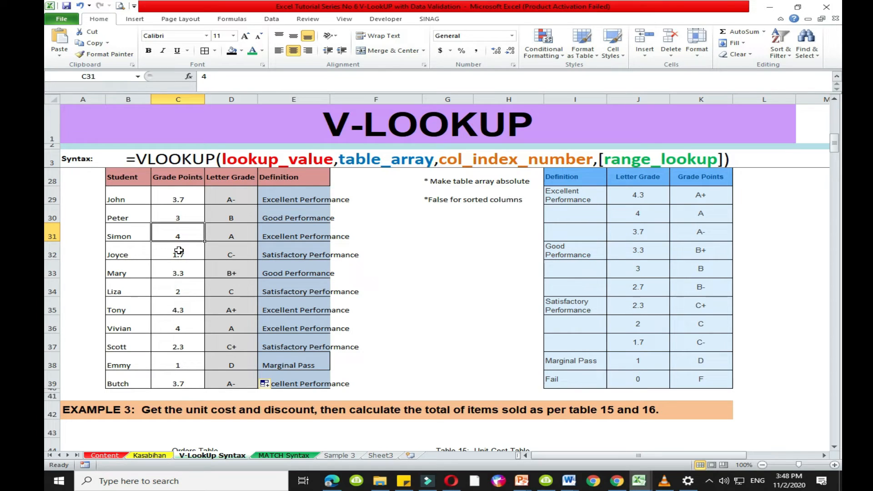
{"action": "type", "text": "2"}
{"action": "key", "text": "Return"}
{"action": "left_click", "coordinate": [230, 234]}
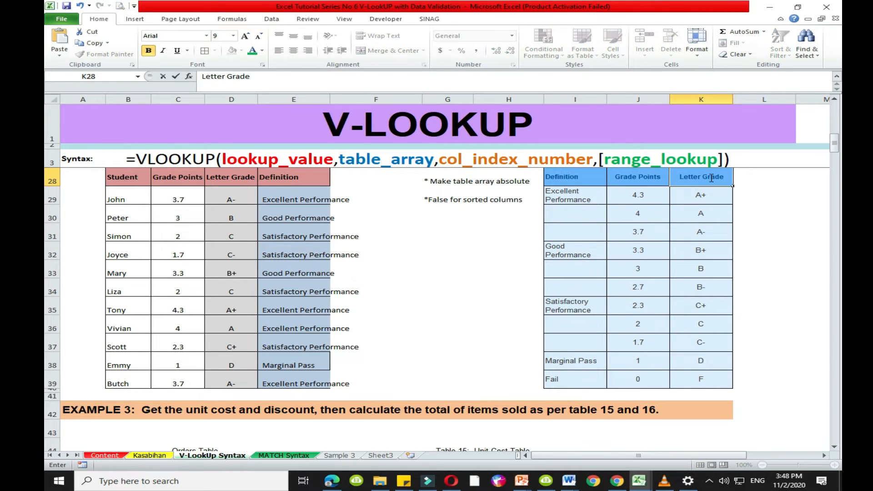
{"action": "left_click", "coordinate": [783, 195]}
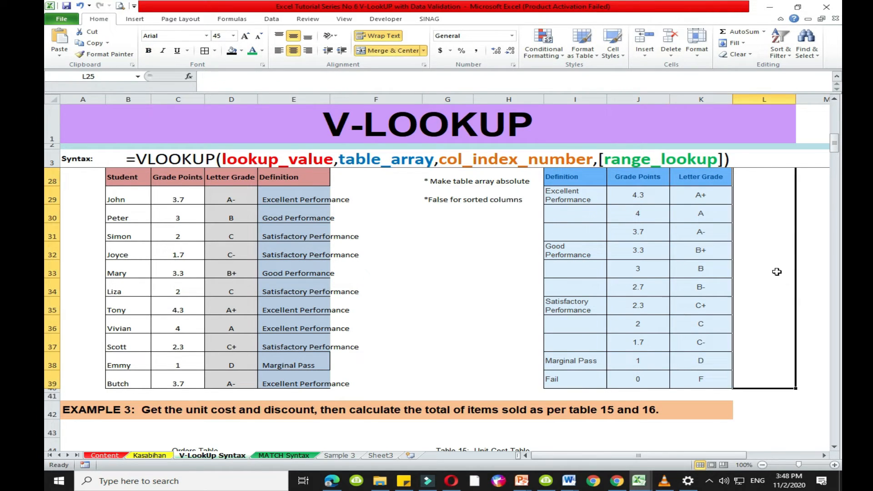
- Examine the Unit Cost Table 15 and the Discount Table 16 that belong to Example 3
{"action": "key", "text": "Down"}
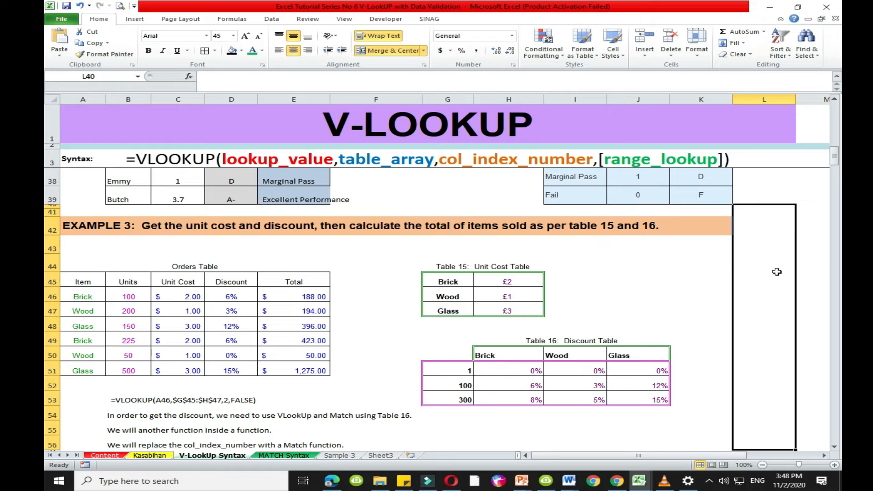
{"action": "left_click", "coordinate": [446, 269]}
{"action": "key", "text": "ctrl+a"}
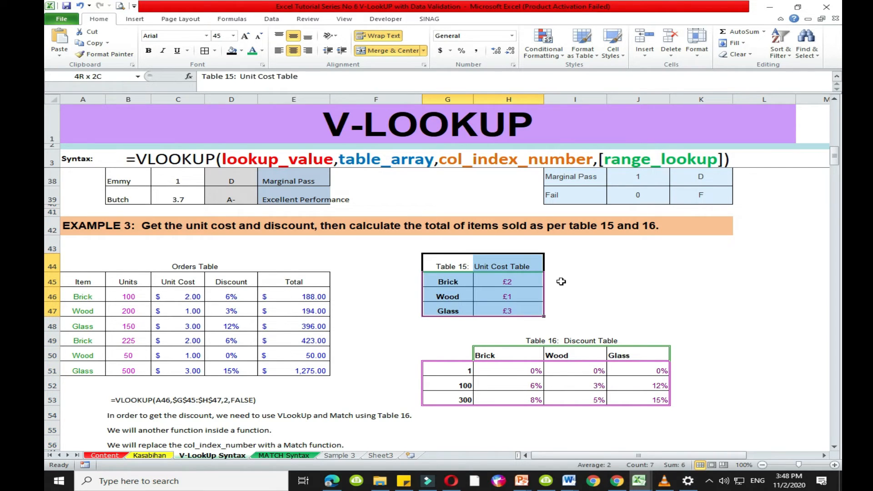
{"action": "left_click", "coordinate": [488, 267]}
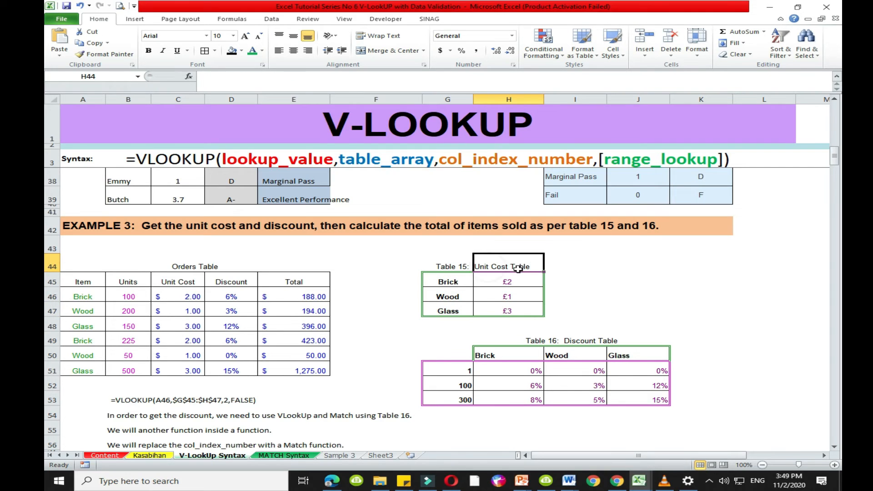
{"action": "left_click_drag", "start_coordinate": [531, 341], "coordinate": [613, 340]}
{"action": "left_click", "coordinate": [447, 313]}
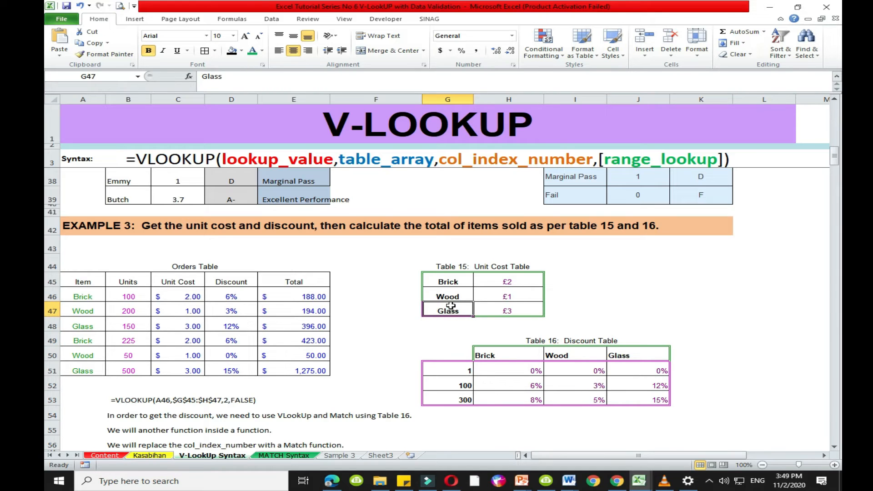
{"action": "key", "text": "Up"}
{"action": "key", "text": "Up"}
{"action": "key", "text": "Right"}
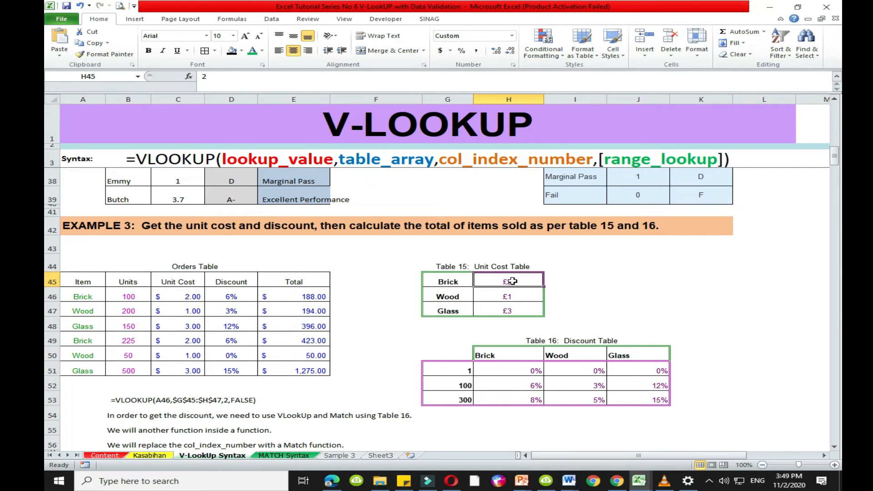
- Format the Table 15 unit costs in H45:H47 with the dollar Accounting number format
{"action": "left_click_drag", "start_coordinate": [509, 282], "coordinate": [509, 313]}
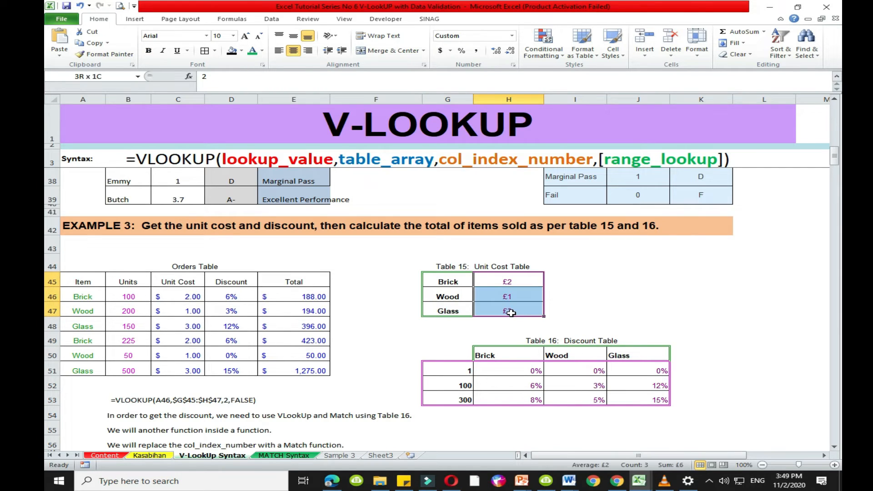
{"action": "left_click", "coordinate": [440, 51]}
{"action": "left_click", "coordinate": [611, 327]}
- Review the unit cost of each item, Brick, Wood and Glass, in Table 15
{"action": "left_click", "coordinate": [462, 283]}
{"action": "left_click", "coordinate": [521, 283]}
{"action": "left_click", "coordinate": [450, 298]}
{"action": "left_click", "coordinate": [509, 298]}
{"action": "left_click", "coordinate": [461, 312]}
{"action": "left_click", "coordinate": [535, 312]}
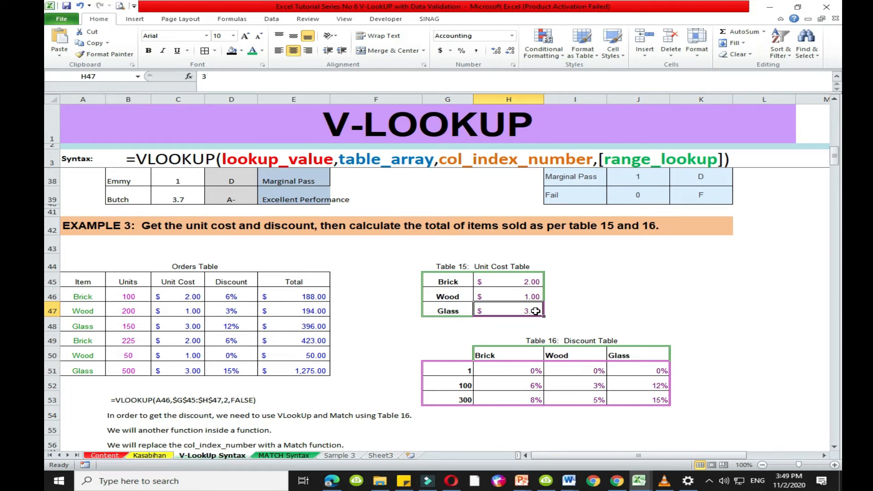
{"action": "left_click", "coordinate": [592, 303]}
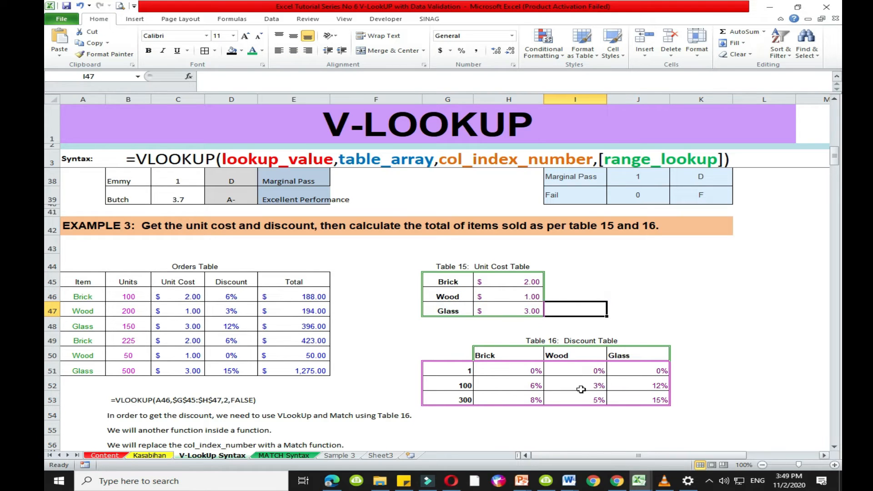
- Examine how Table 16 assigns discounts to Brick, Wood and Glass by the number of units ordered
{"action": "left_click", "coordinate": [538, 340]}
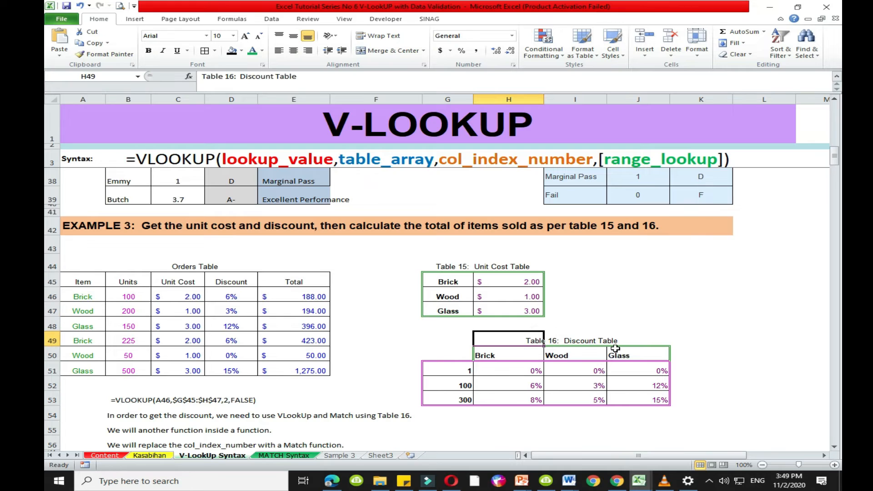
{"action": "left_click", "coordinate": [462, 374]}
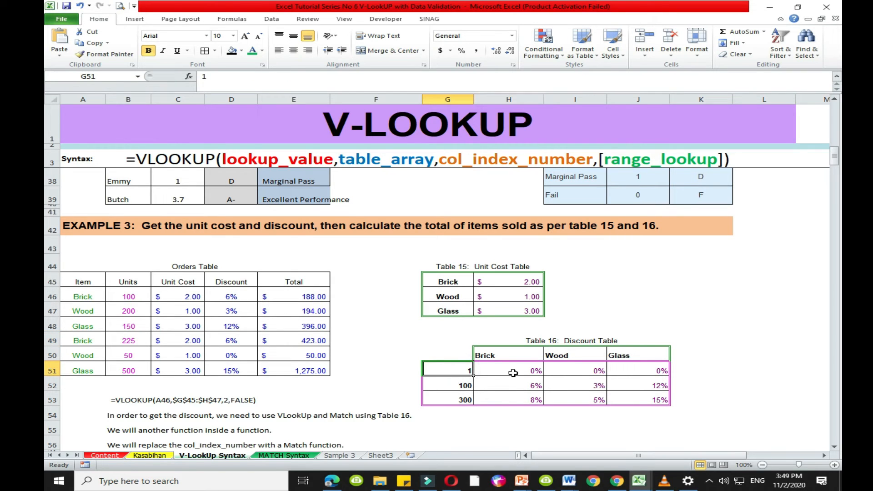
{"action": "left_click", "coordinate": [512, 372]}
{"action": "left_click", "coordinate": [574, 367]}
{"action": "left_click", "coordinate": [626, 375]}
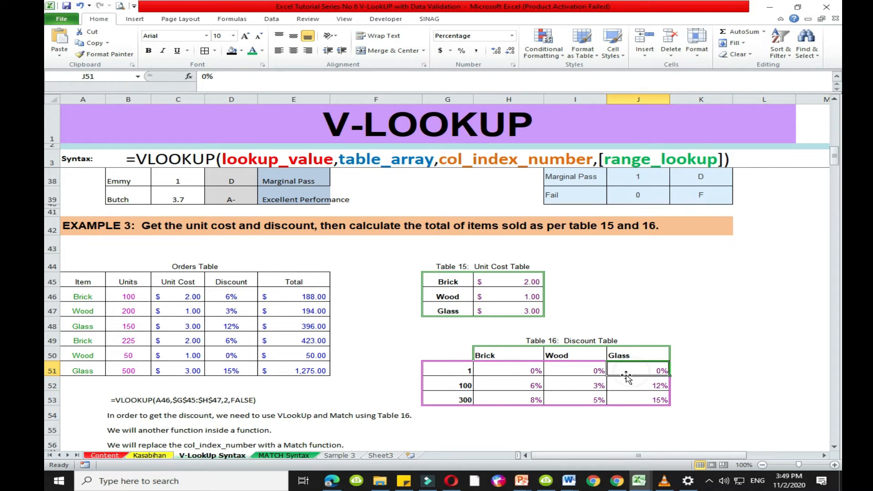
{"action": "left_click", "coordinate": [453, 386]}
{"action": "key", "text": "Right"}
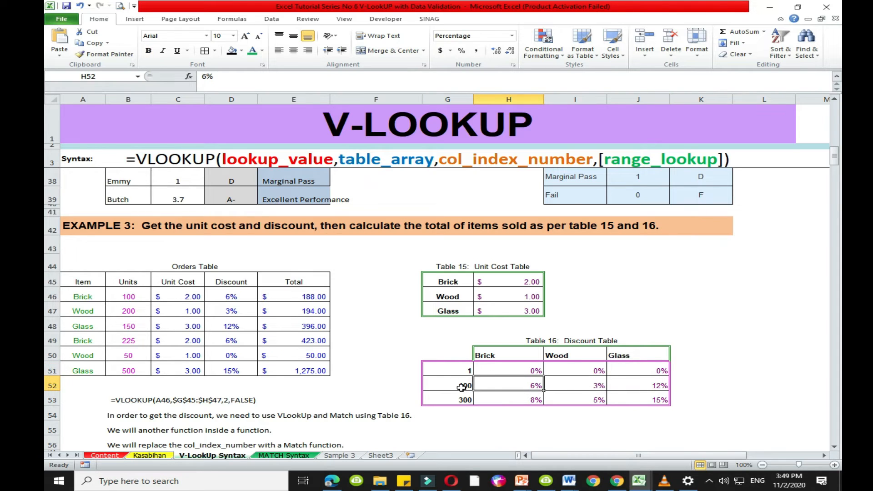
{"action": "left_click", "coordinate": [567, 383]}
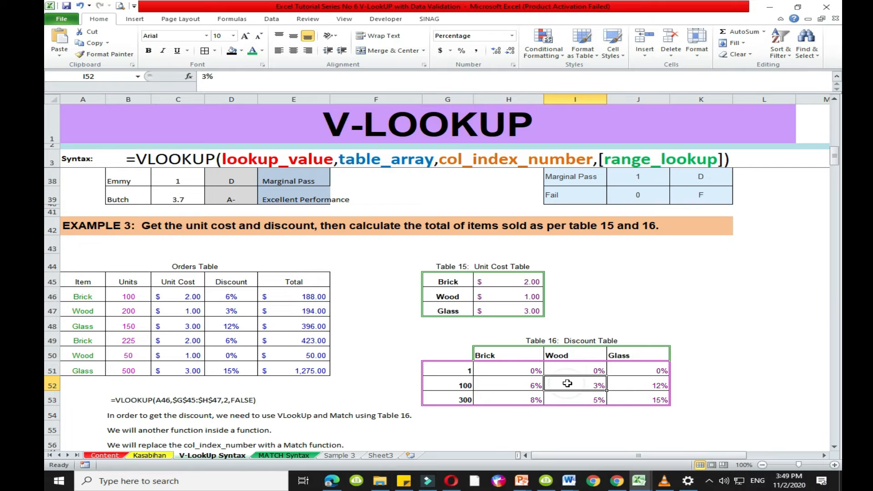
{"action": "left_click", "coordinate": [447, 385]}
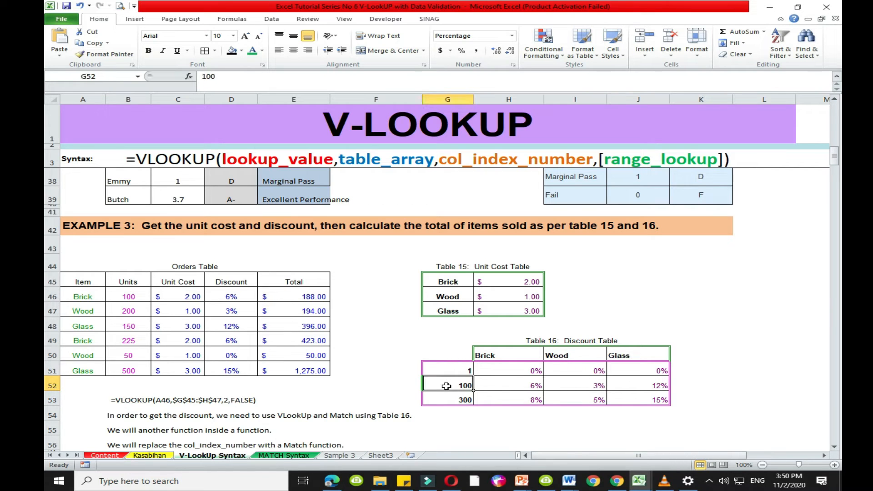
{"action": "left_click", "coordinate": [636, 383]}
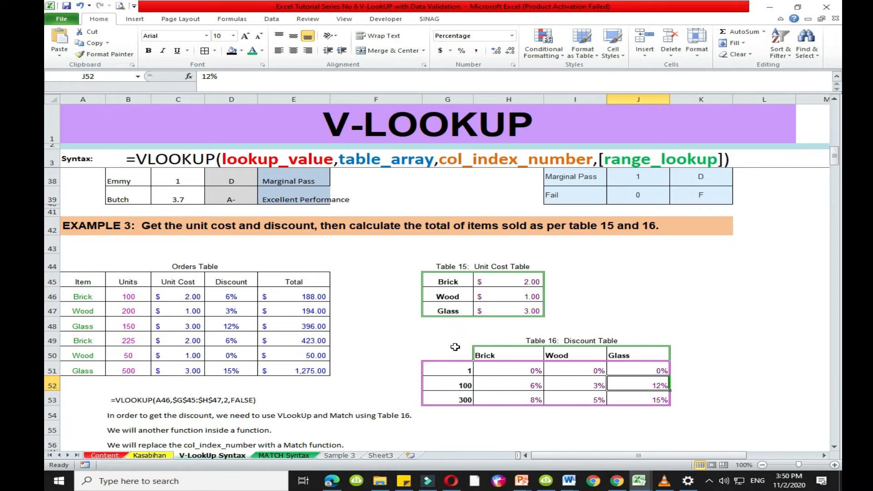
{"action": "left_click_drag", "start_coordinate": [451, 348], "coordinate": [645, 399]}
{"action": "left_click", "coordinate": [543, 439]}
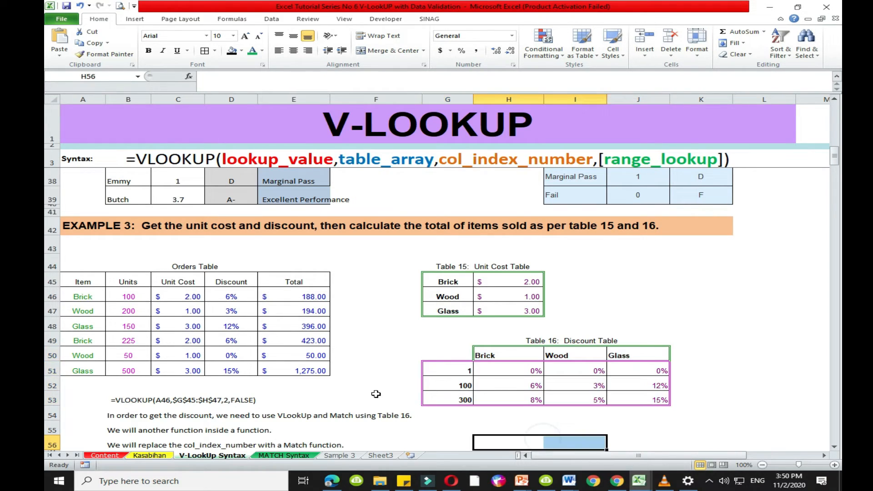
- Clear the Unit Cost formulas in C46:C51 of the Orders Table
{"action": "left_click", "coordinate": [211, 381]}
{"action": "left_click_drag", "start_coordinate": [177, 296], "coordinate": [179, 370]}
{"action": "key", "text": "Delete"}
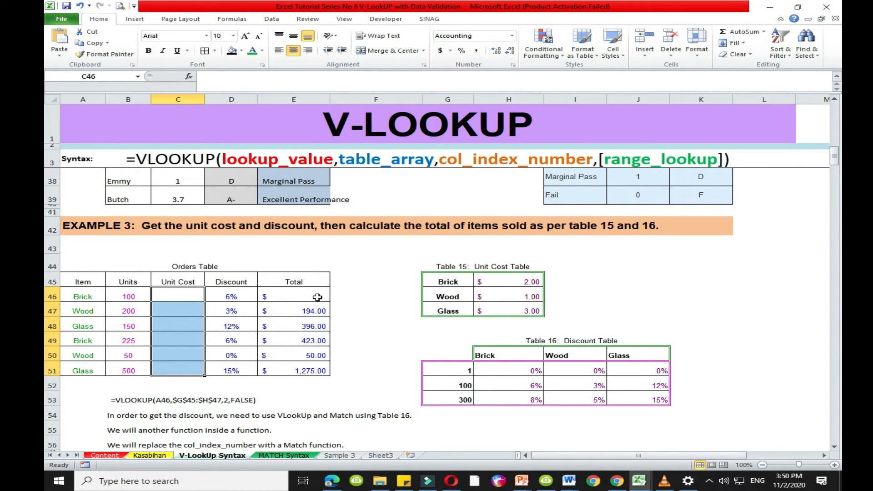
- Clear the Discount formulas in D47:D51 of the Orders Table, keeping the one in D46
{"action": "left_click", "coordinate": [317, 298]}
{"action": "left_click_drag", "start_coordinate": [233, 295], "coordinate": [231, 371]}
{"action": "key", "text": "Delete"}
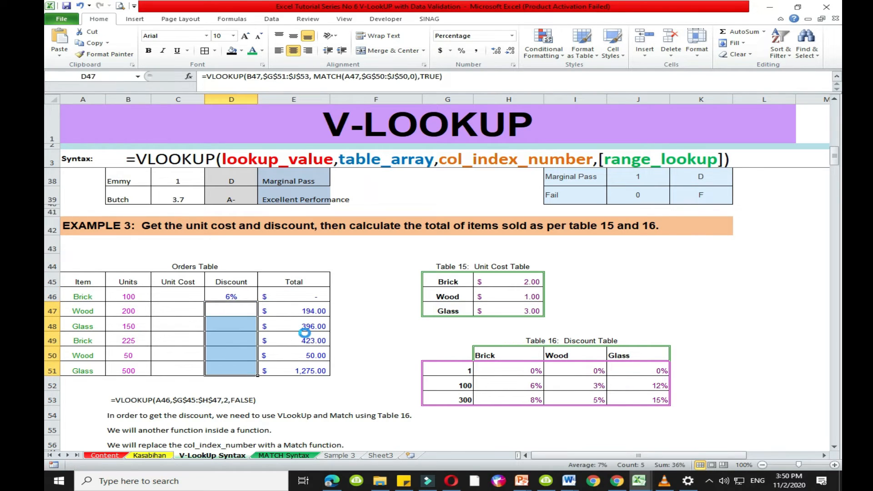
{"action": "left_click", "coordinate": [355, 306]}
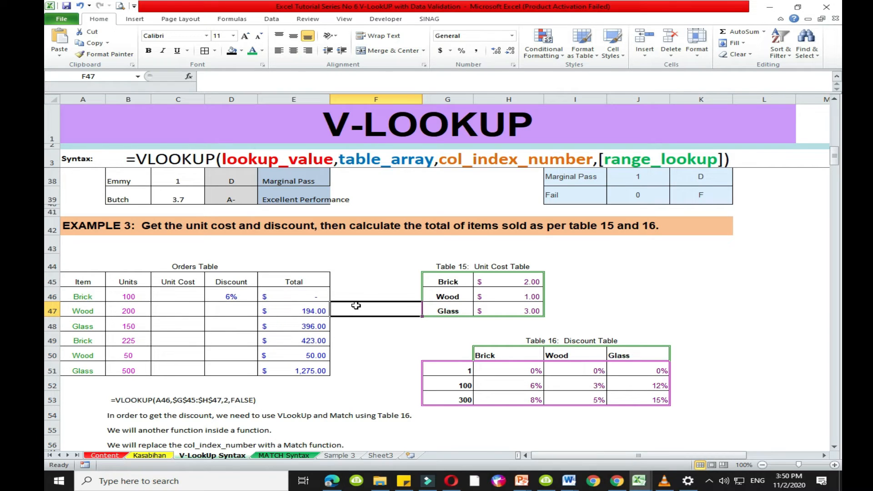
{"action": "left_click", "coordinate": [369, 359]}
- Review the Orders Table and the item and units of its first order in row 46
{"action": "left_click", "coordinate": [173, 292]}
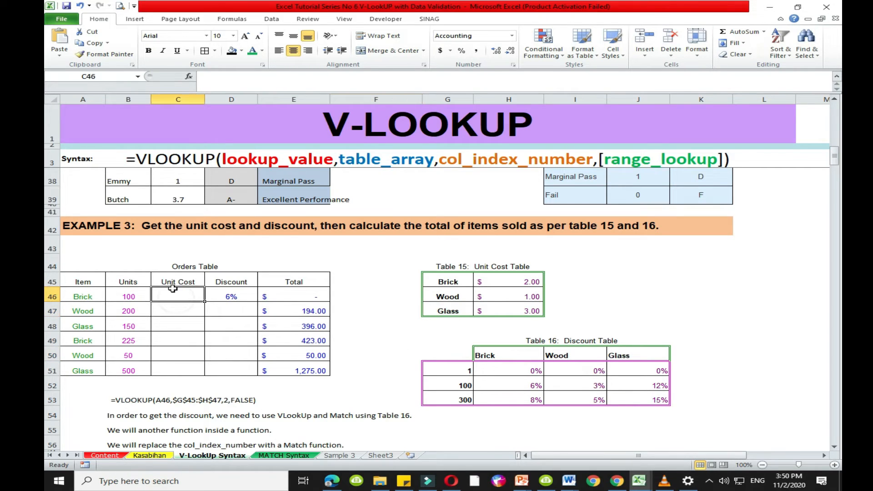
{"action": "left_click", "coordinate": [173, 271]}
{"action": "left_click_drag", "start_coordinate": [72, 266], "coordinate": [232, 266]}
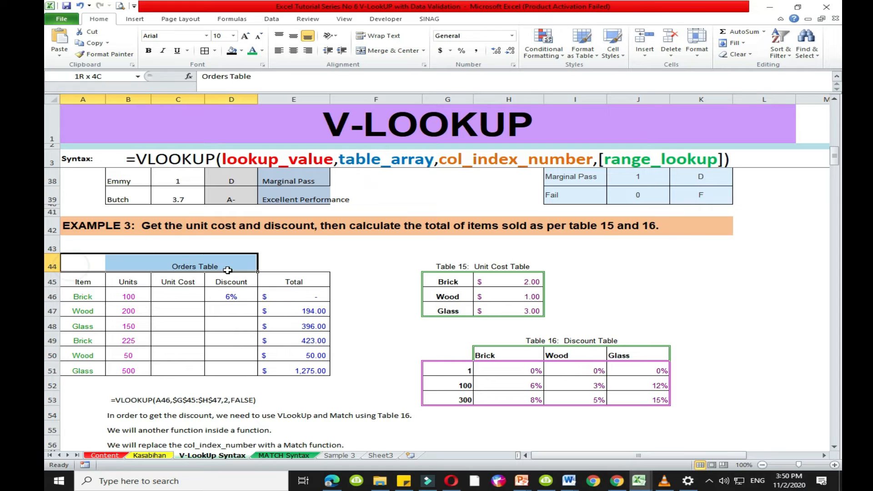
{"action": "left_click", "coordinate": [99, 297]}
{"action": "left_click", "coordinate": [117, 296]}
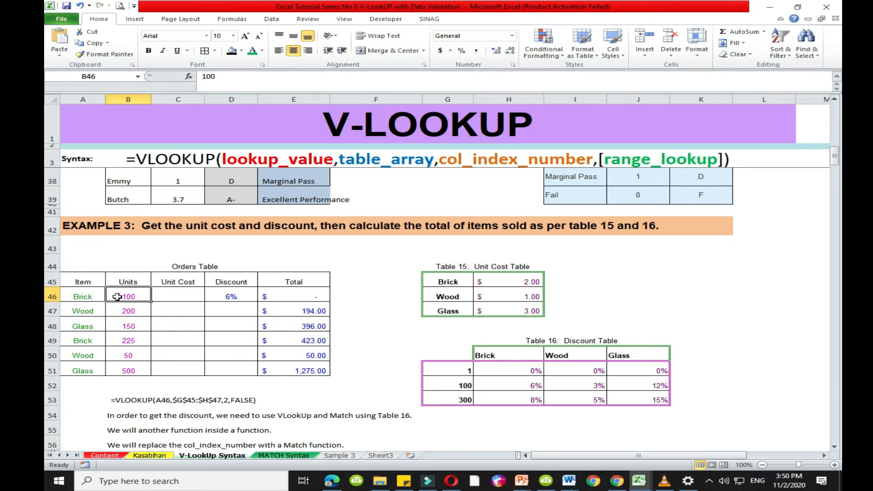
- Black out the Units, Discount and Total columns of the Orders Table (B45:B51 and D45:E51) with a black fill
{"action": "left_click", "coordinate": [177, 297]}
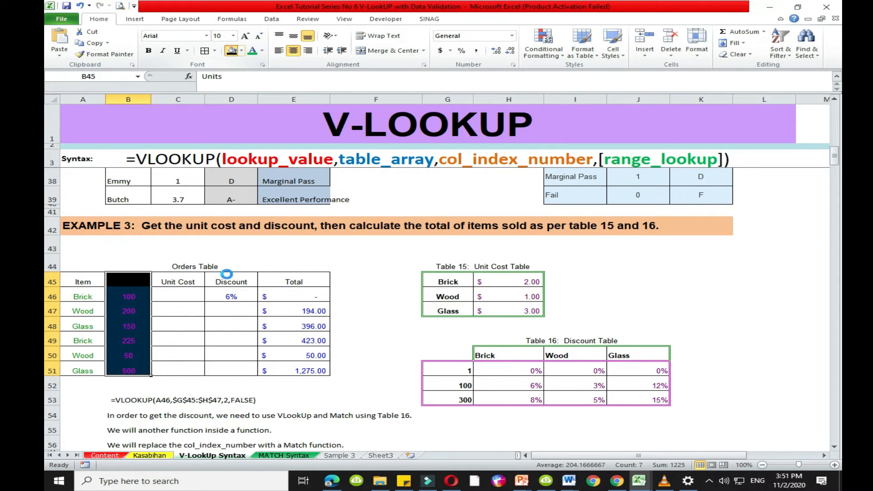
{"action": "left_click_drag", "start_coordinate": [227, 279], "coordinate": [284, 370]}
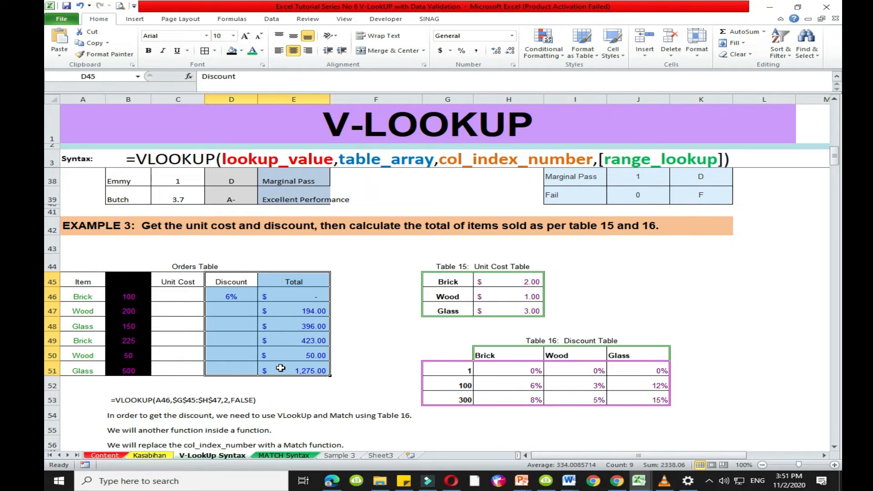
{"action": "left_click", "coordinate": [232, 52]}
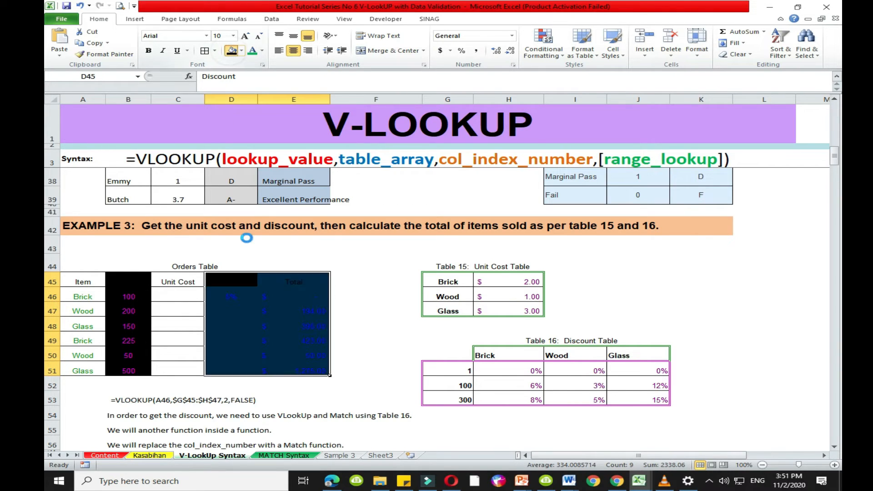
- Start a VLOOKUP formula in Unit Cost cell C46 with lookup value A46 and the absolute table array $G$45:$H$47
{"action": "left_click", "coordinate": [167, 292]}
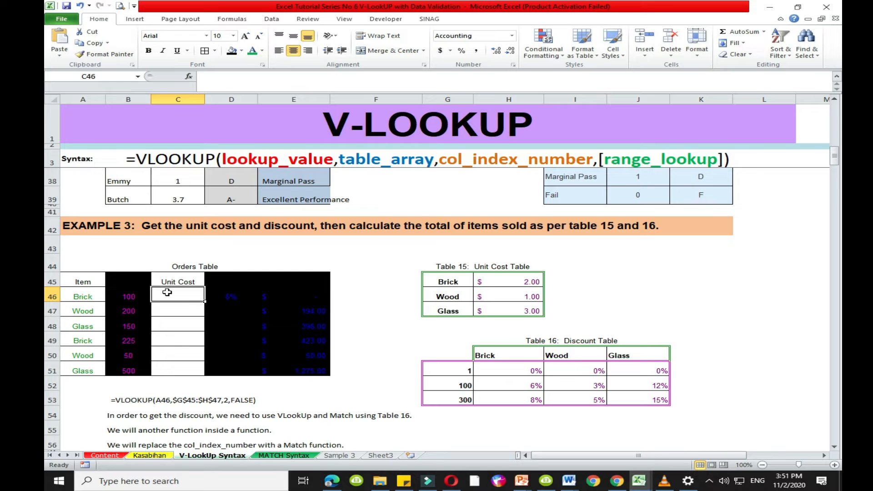
{"action": "type", "text": "=vl"}
{"action": "key", "text": "Tab"}
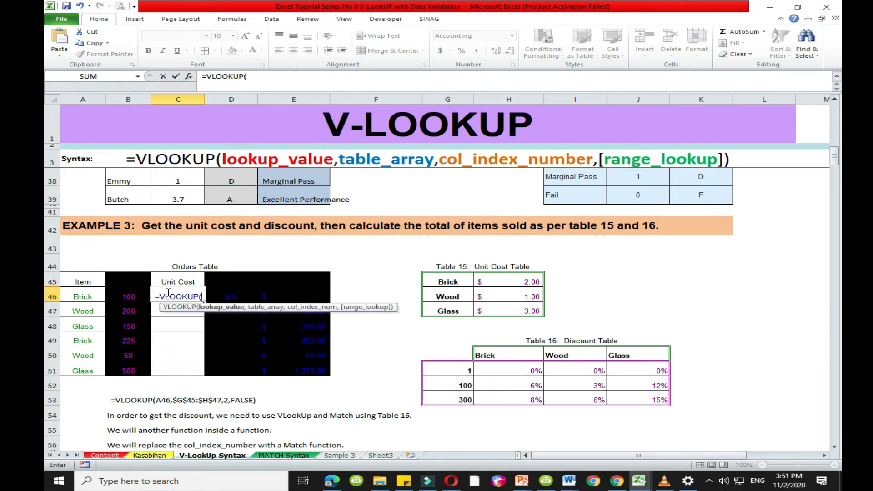
{"action": "left_click", "coordinate": [71, 297]}
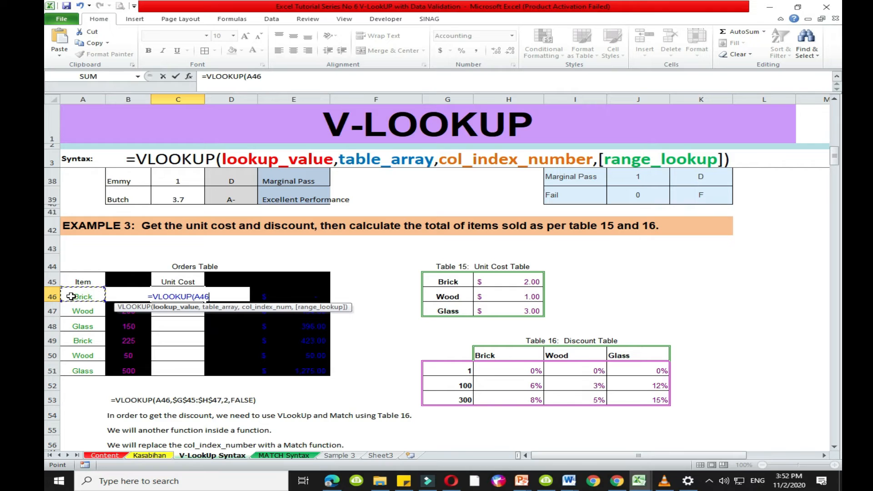
{"action": "type", "text": ","}
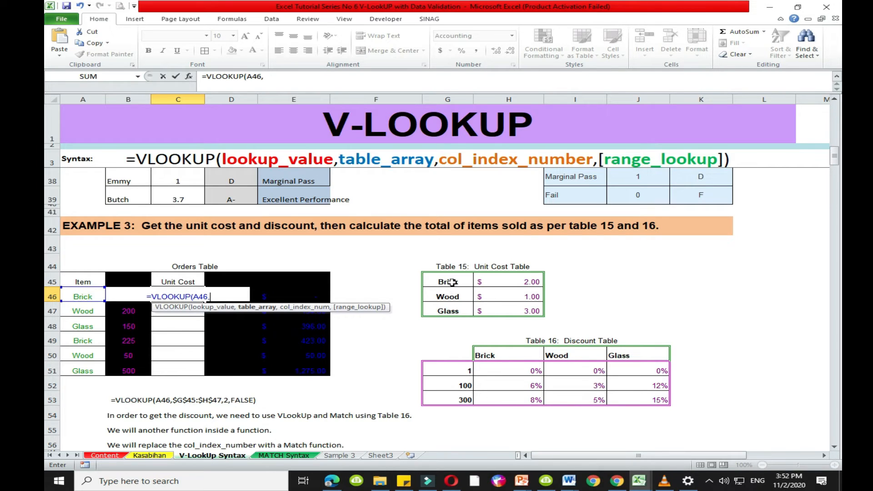
{"action": "left_click_drag", "start_coordinate": [452, 282], "coordinate": [508, 312]}
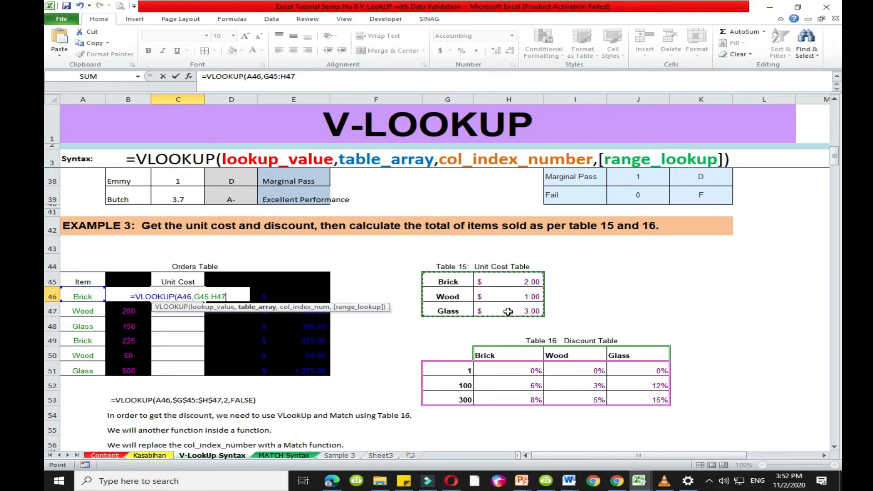
{"action": "key", "text": "F4"}
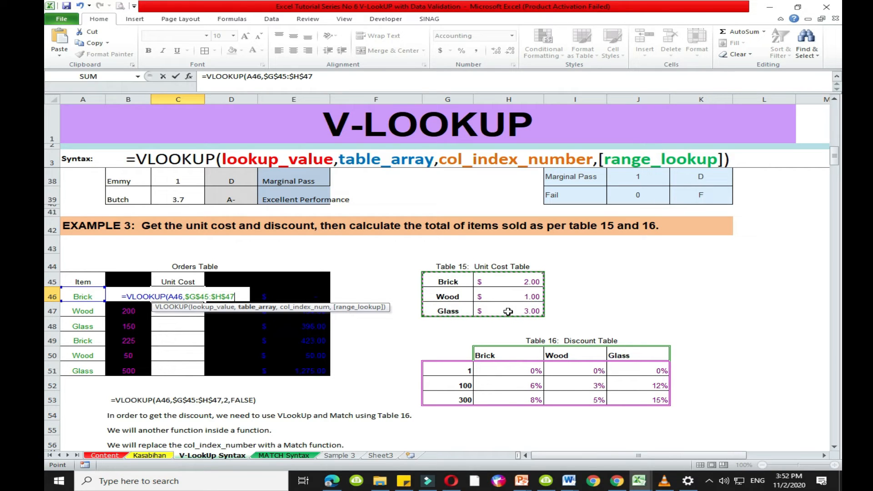
{"action": "type", "text": ","}
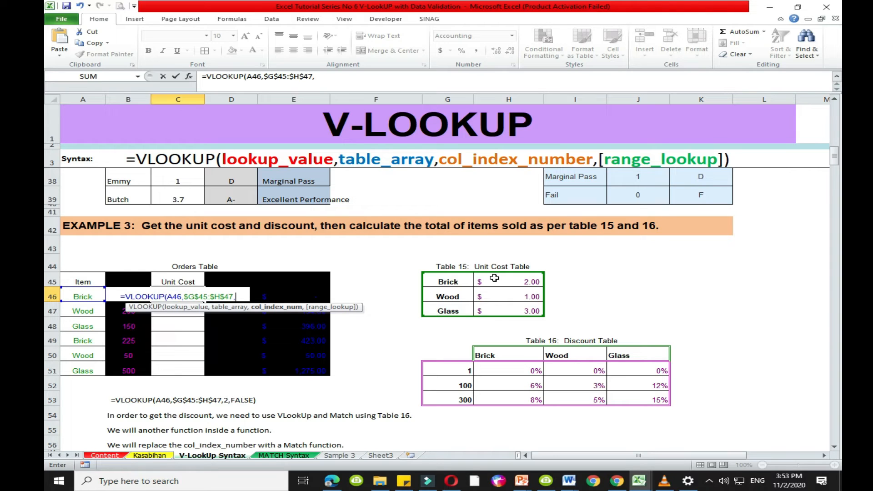
{"action": "type", "text": "2"}
{"action": "key", "text": "BackSpace"}
{"action": "left_click_drag", "start_coordinate": [494, 278], "coordinate": [529, 310]}
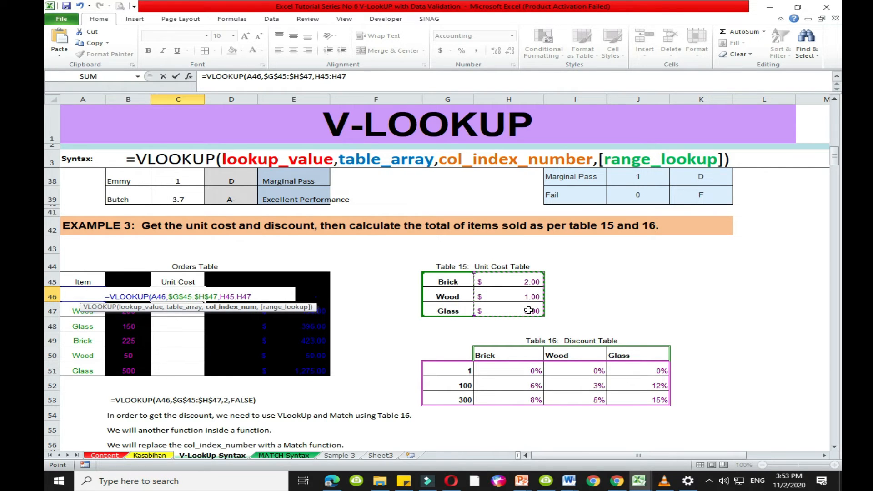
{"action": "key", "text": "F4"}
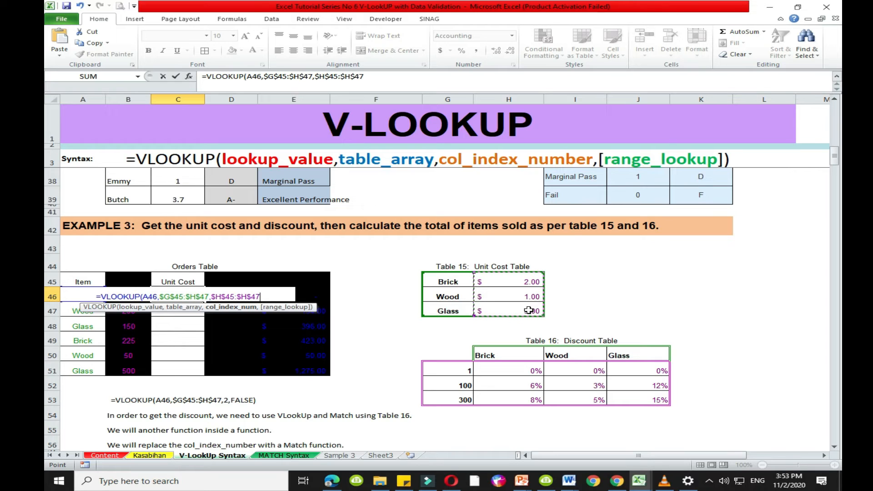
{"action": "key", "text": "BackSpace"}
{"action": "key", "text": "BackSpace"}
{"action": "key", "text": "BackSpace"}
{"action": "key", "text": "BackSpace"}
{"action": "key", "text": "BackSpace"}
{"action": "key", "text": "BackSpace"}
{"action": "key", "text": "BackSpace"}
{"action": "key", "text": "BackSpace"}
{"action": "key", "text": "BackSpace"}
{"action": "key", "text": "BackSpace"}
{"action": "key", "text": "BackSpace"}
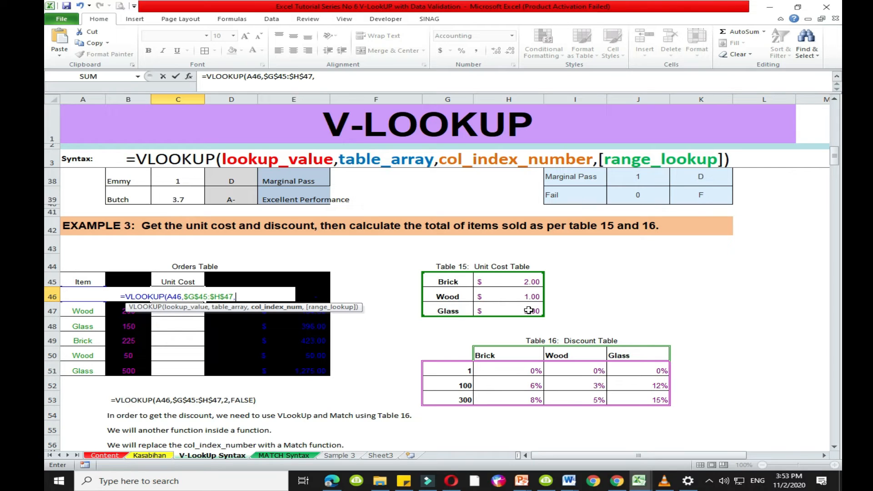
- Complete the C46 VLOOKUP formula with column index 2 and FALSE for an exact match
{"action": "type", "text": "2"}
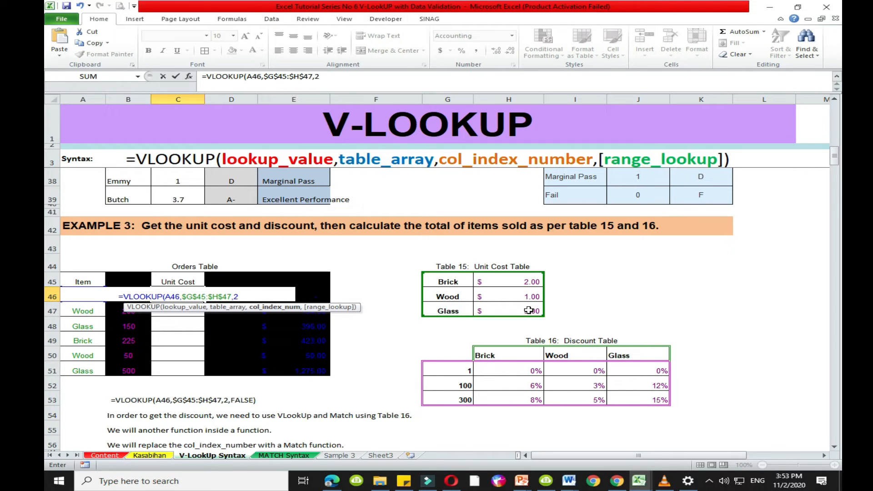
{"action": "type", "text": ","}
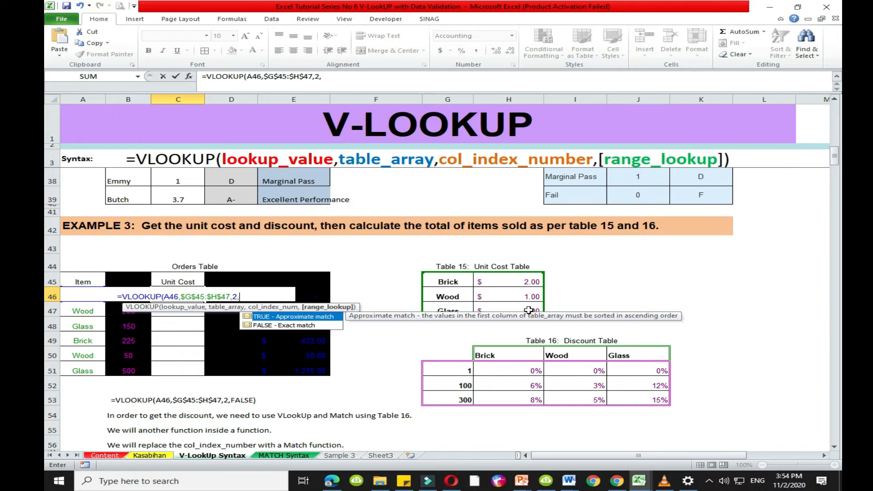
{"action": "double_click", "coordinate": [291, 325]}
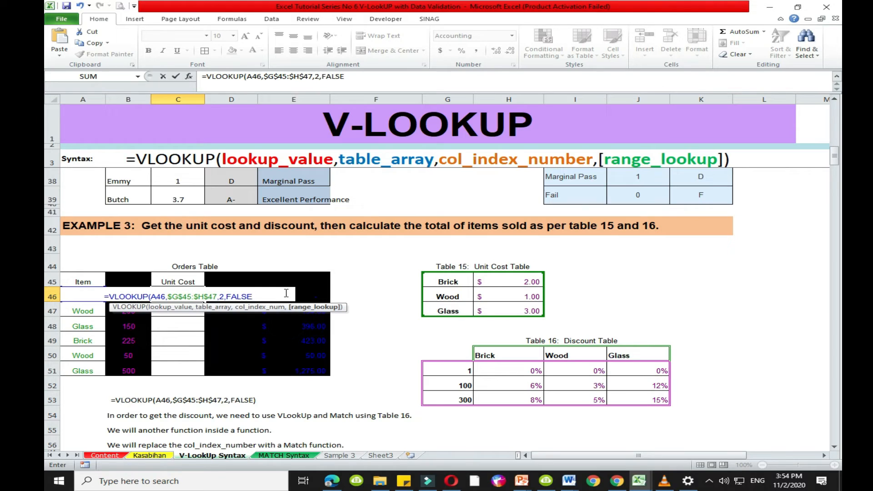
{"action": "type", "text": ")"}
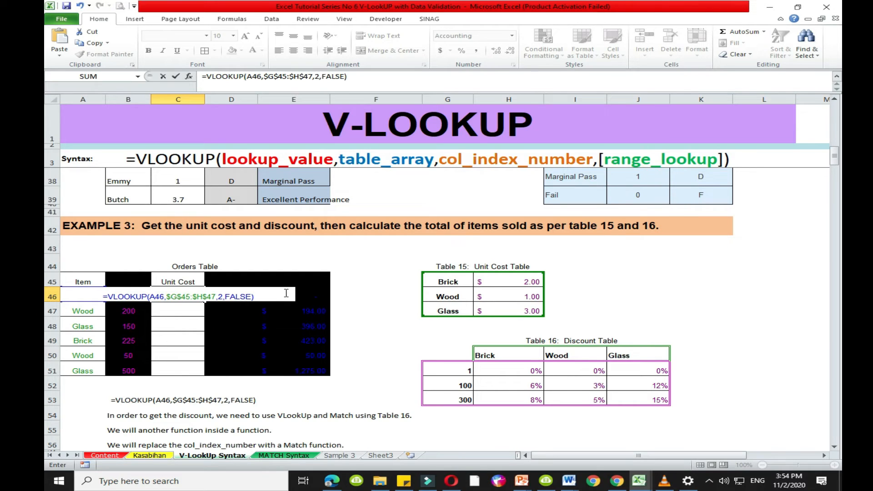
{"action": "key", "text": "Return"}
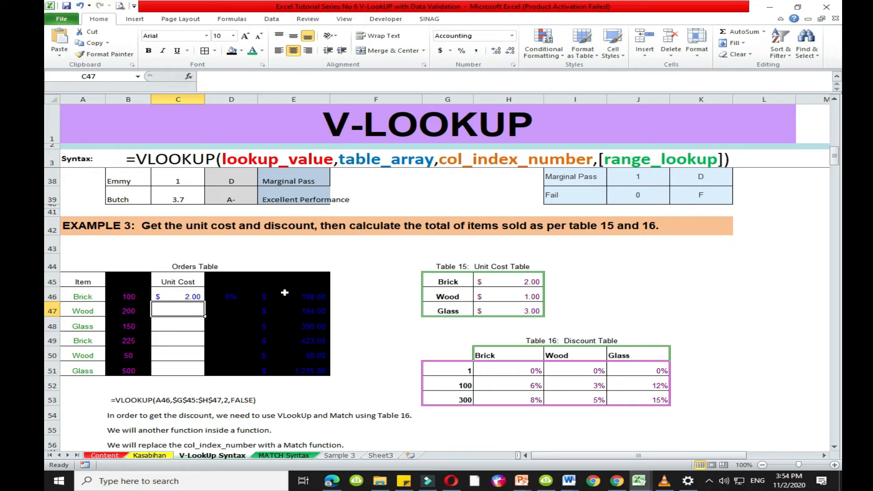
- Copy the Unit Cost formula from C46 down through C51 and check the Glass and Wood orders in rows 51 and 50
{"action": "left_click", "coordinate": [168, 296]}
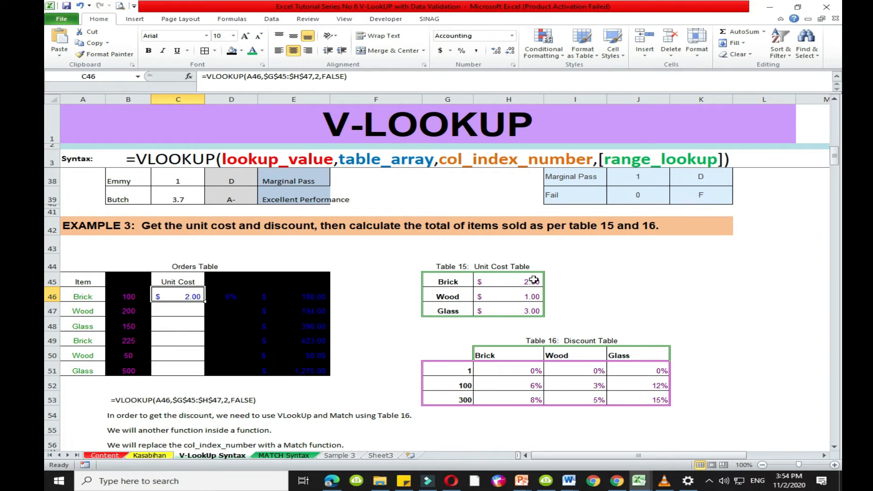
{"action": "left_click", "coordinate": [460, 283]}
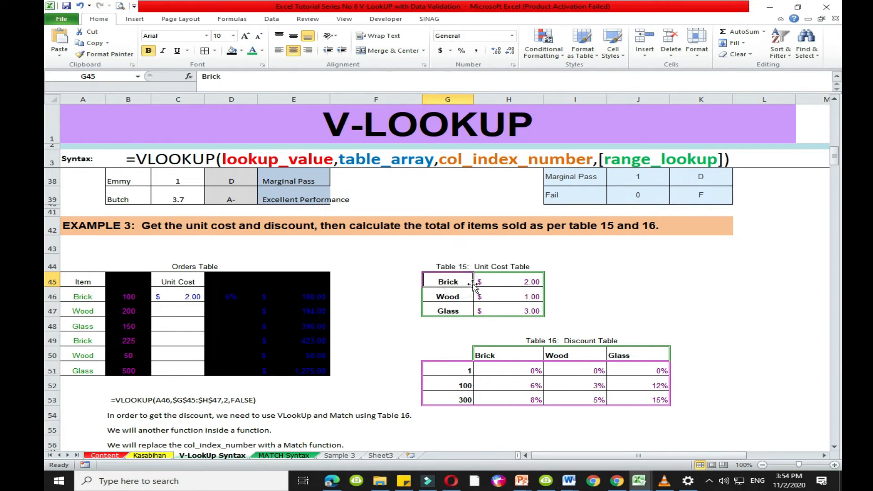
{"action": "key", "text": "Right"}
{"action": "left_click", "coordinate": [186, 299]}
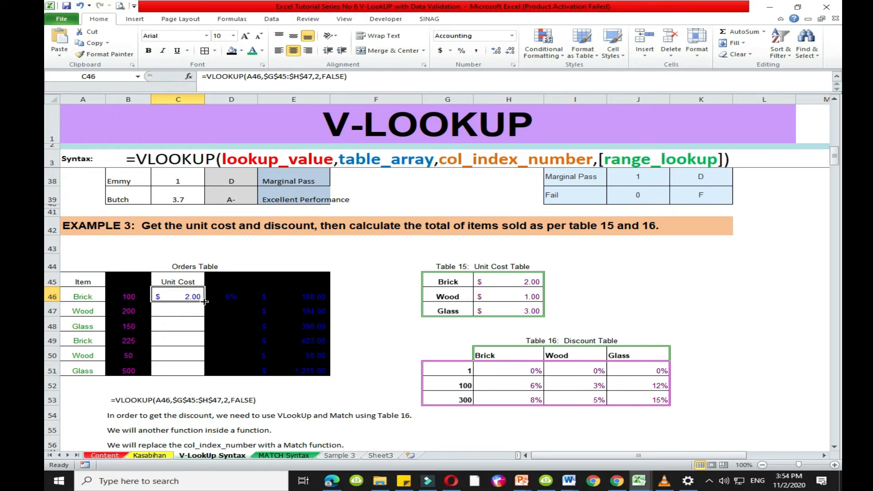
{"action": "left_click_drag", "start_coordinate": [204, 301], "coordinate": [179, 367]}
{"action": "left_click", "coordinate": [179, 370]}
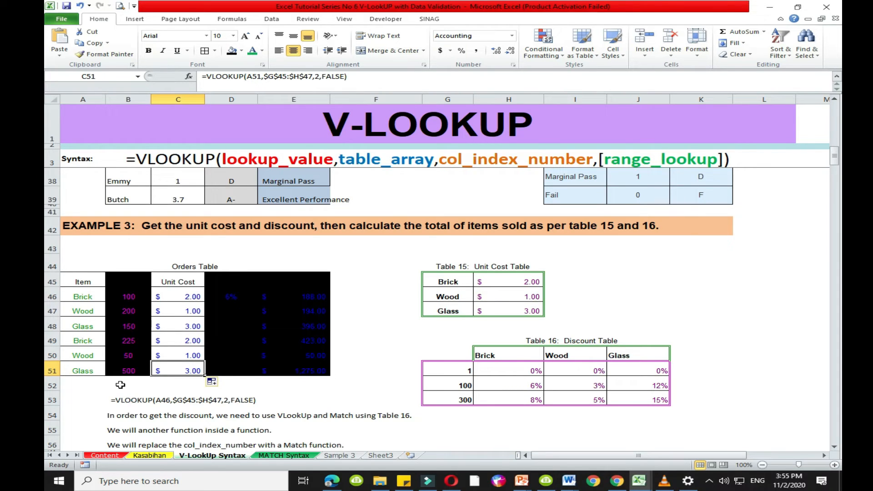
{"action": "left_click", "coordinate": [71, 371]}
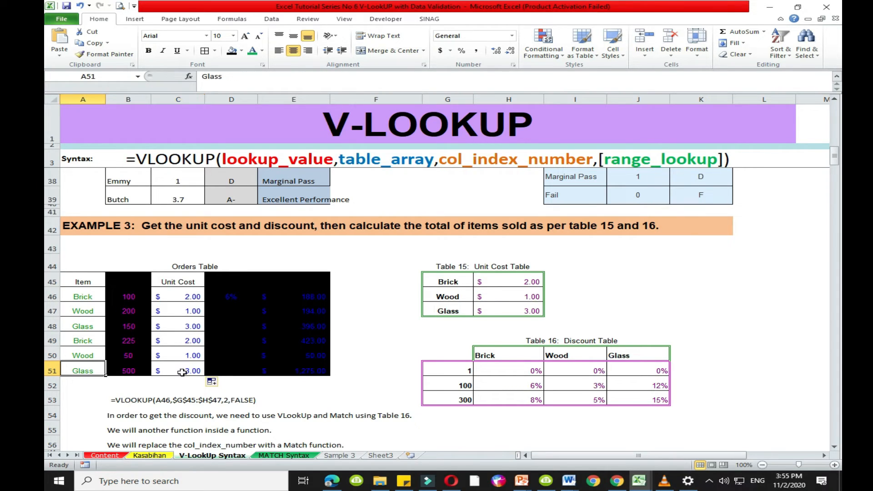
{"action": "left_click", "coordinate": [182, 371]}
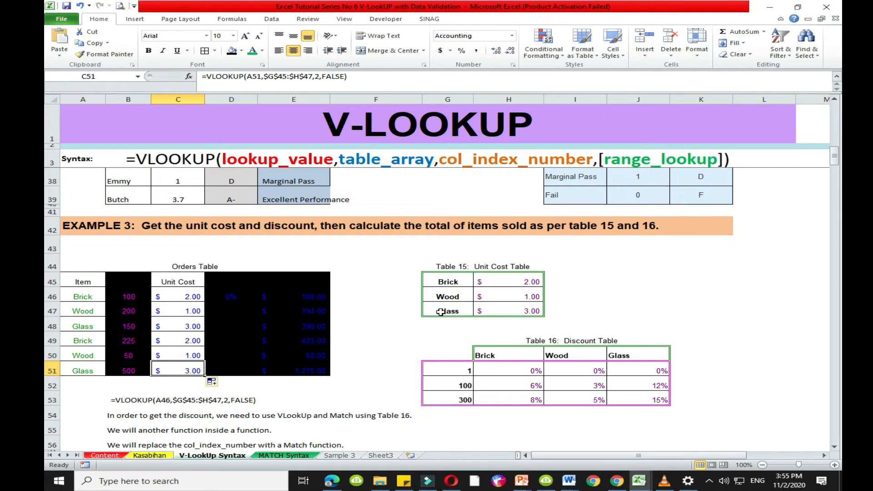
{"action": "left_click", "coordinate": [94, 357]}
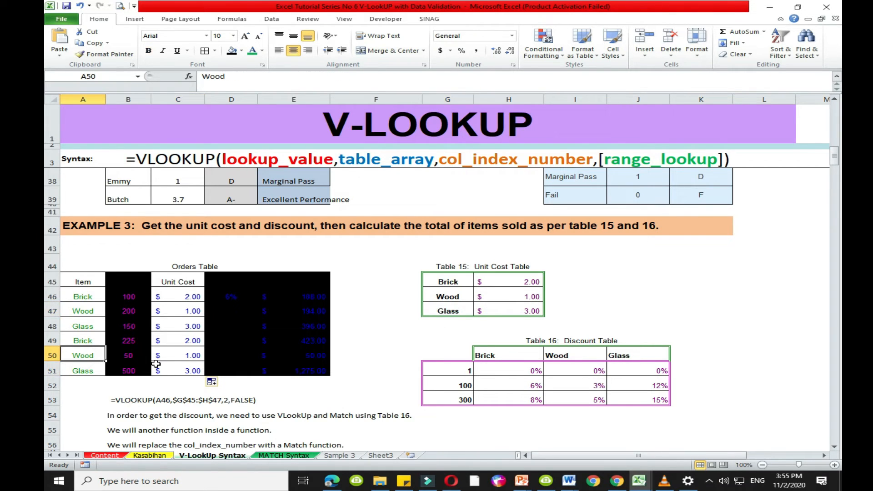
{"action": "left_click", "coordinate": [172, 359]}
- Remove the black fill from the Discount and Total columns (D45:E51) and the Units column (B45:B51)
{"action": "left_click_drag", "start_coordinate": [231, 281], "coordinate": [319, 370]}
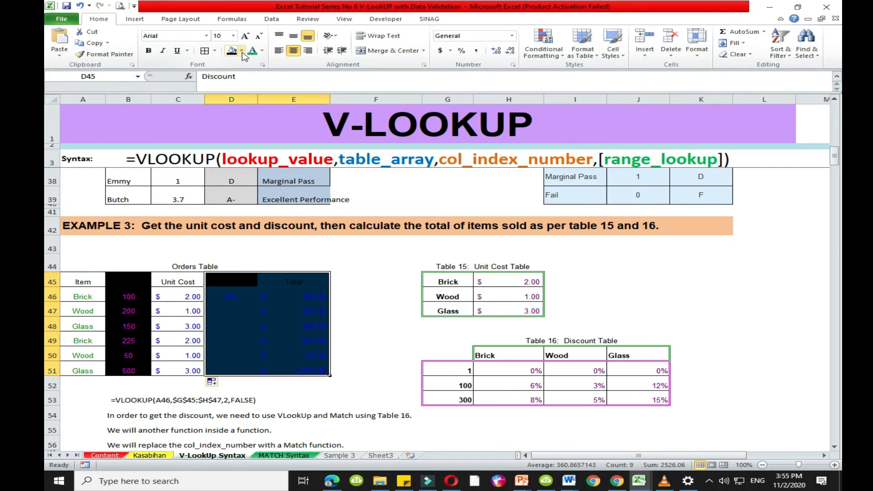
{"action": "left_click", "coordinate": [242, 52]}
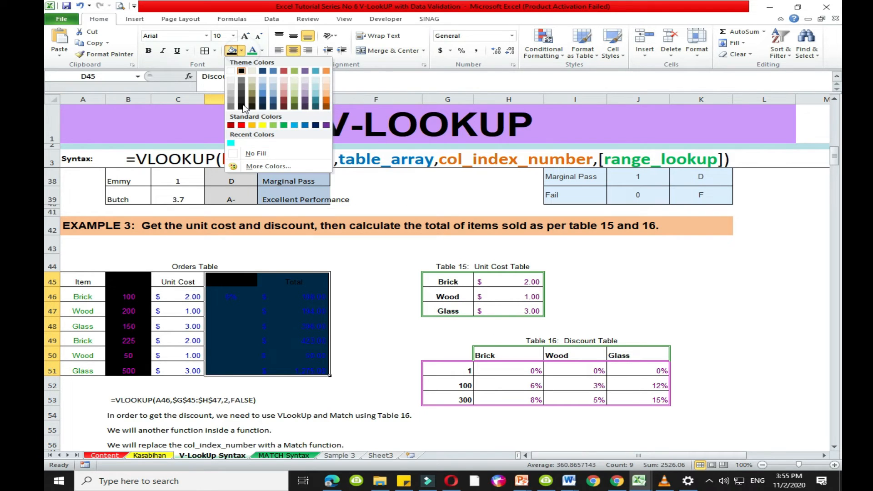
{"action": "left_click", "coordinate": [262, 155]}
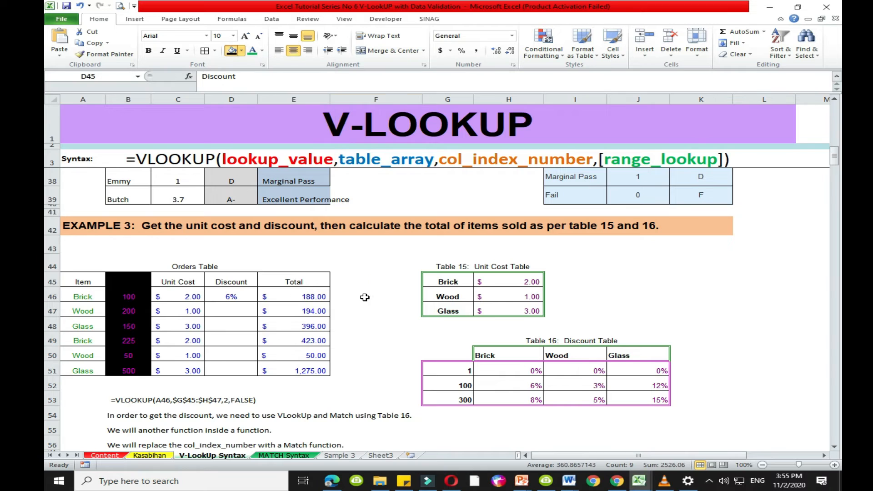
{"action": "left_click_drag", "start_coordinate": [130, 281], "coordinate": [128, 370]}
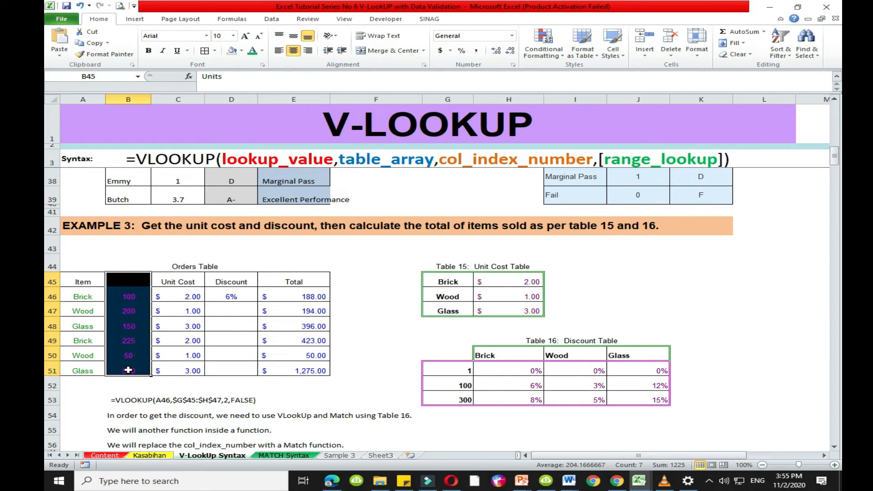
{"action": "left_click", "coordinate": [232, 50]}
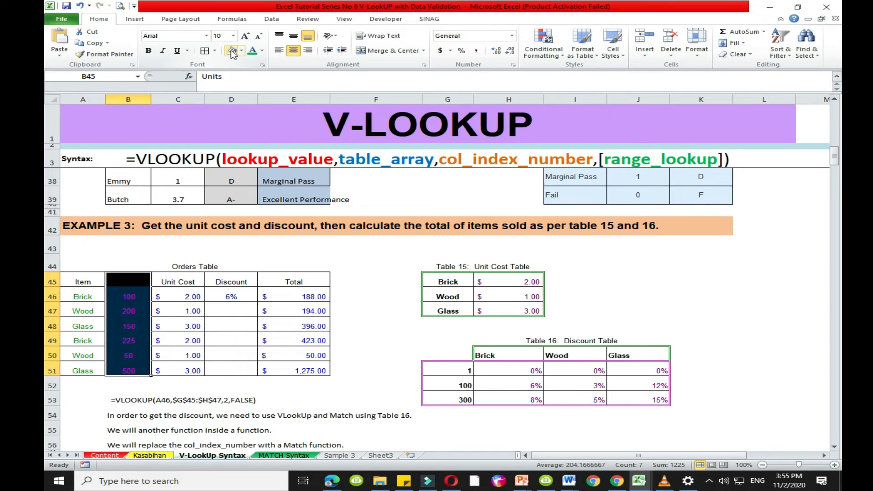
{"action": "left_click", "coordinate": [368, 324]}
- Examine the discount formula in D46, the Example 3 instruction, and the unit thresholds and Brick discount in Table 16
{"action": "left_click", "coordinate": [235, 297]}
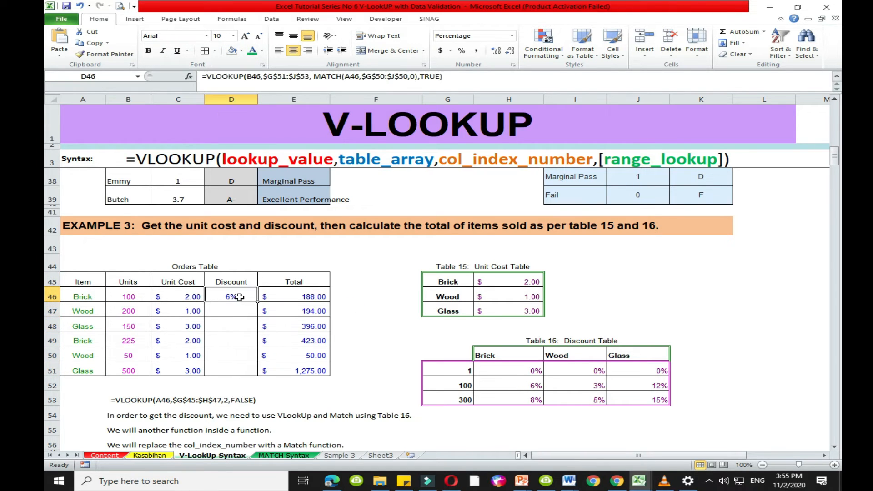
{"action": "left_click", "coordinate": [92, 228]}
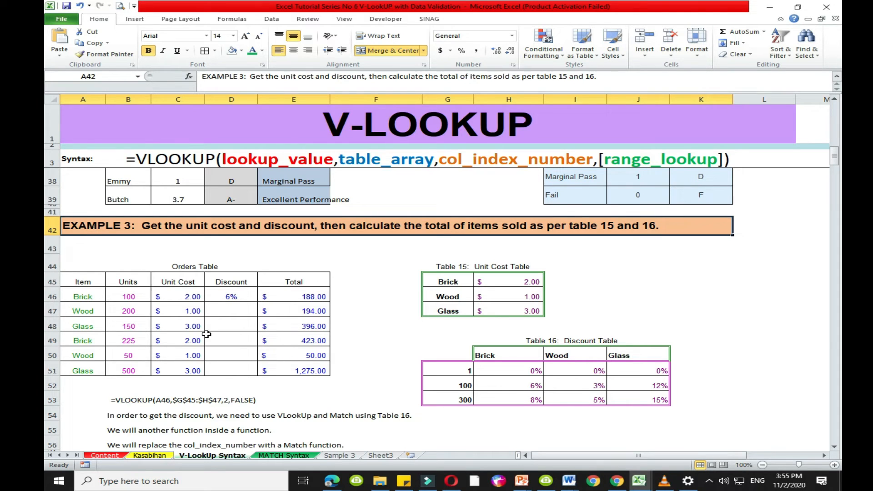
{"action": "left_click", "coordinate": [226, 312]}
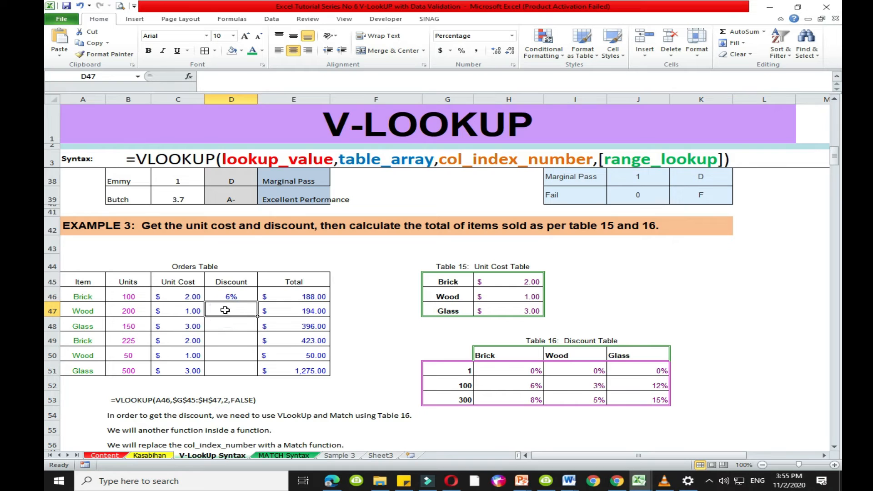
{"action": "left_click", "coordinate": [223, 291]}
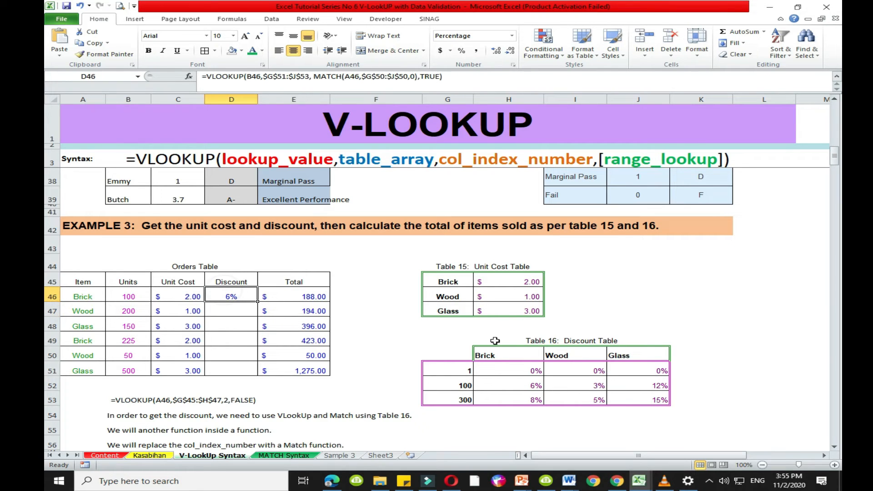
{"action": "left_click", "coordinate": [444, 339]}
{"action": "left_click_drag", "start_coordinate": [525, 339], "coordinate": [625, 412]}
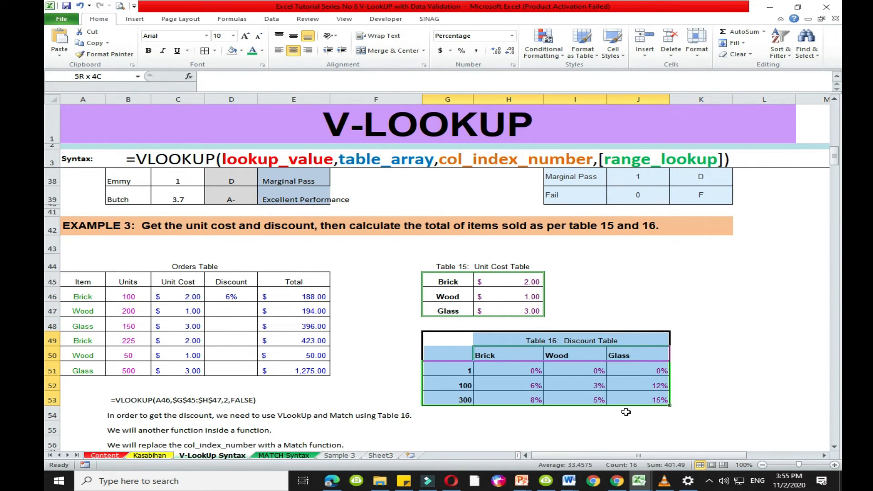
{"action": "left_click", "coordinate": [451, 369]}
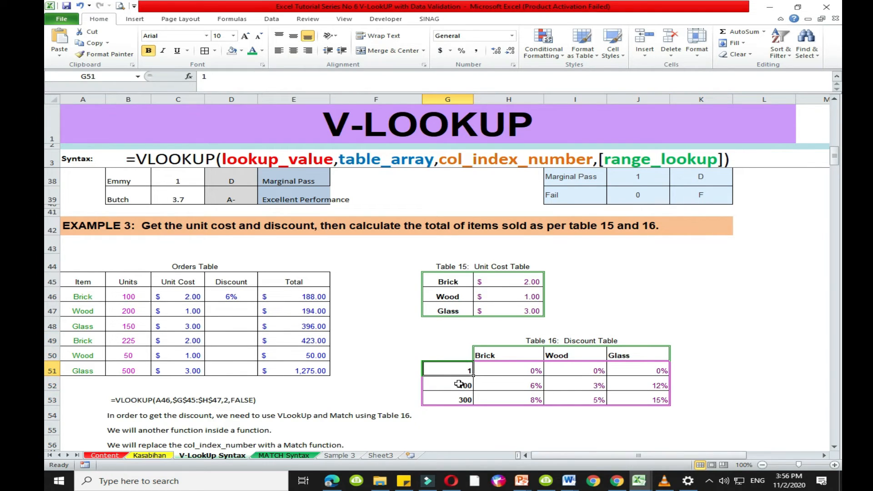
{"action": "left_click", "coordinate": [458, 384]}
{"action": "left_click", "coordinate": [450, 402]}
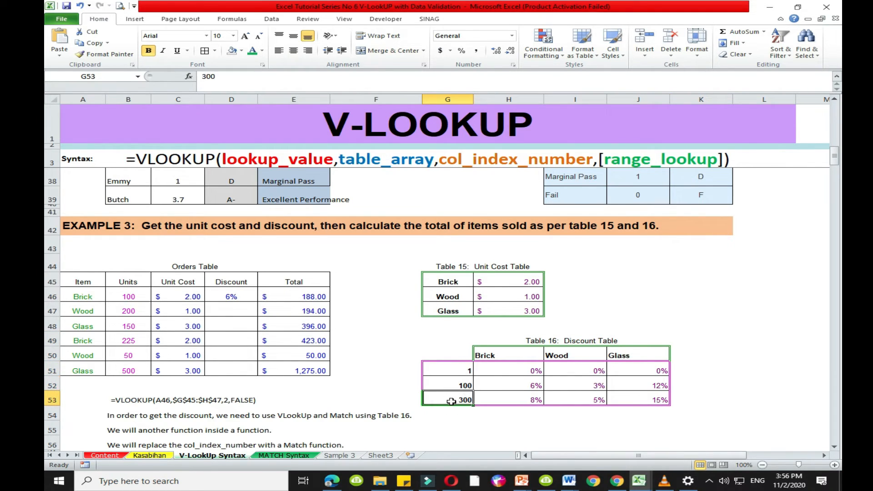
{"action": "left_click", "coordinate": [494, 399]}
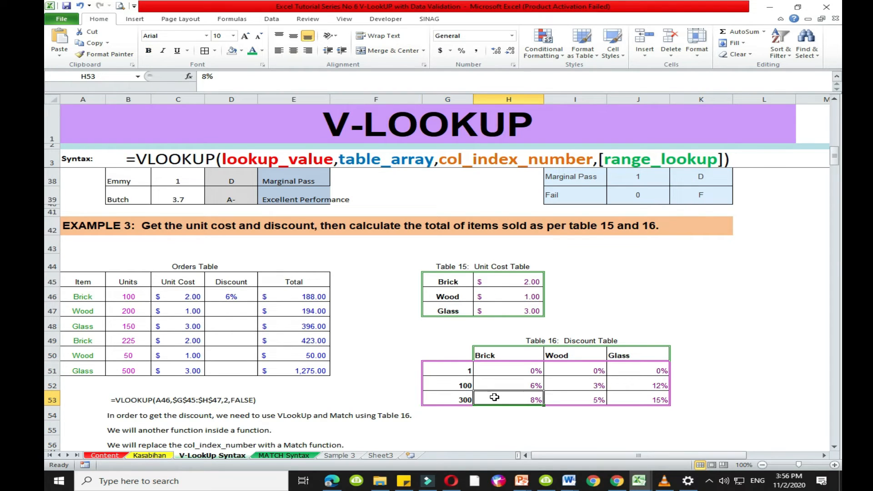
- Examine the 100-unit Brick discount and the item headings H50:J50 in Table 16, along with Discount cell D47
{"action": "left_click", "coordinate": [500, 381]}
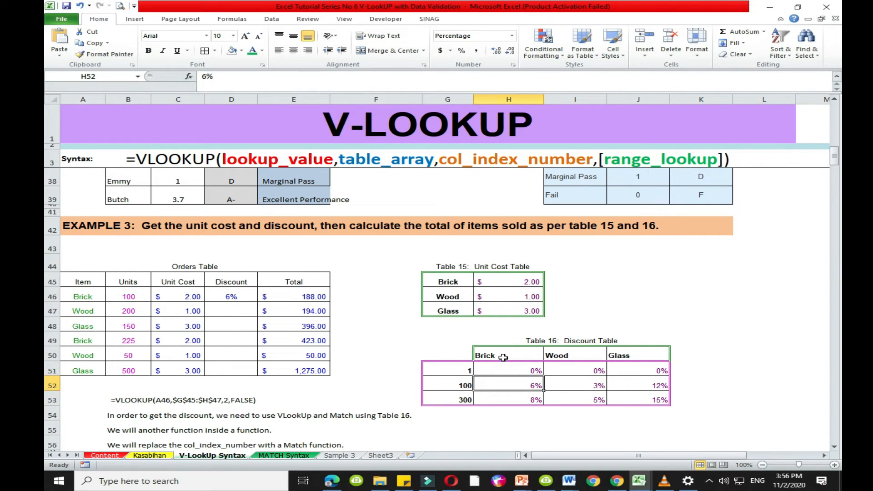
{"action": "left_click_drag", "start_coordinate": [503, 355], "coordinate": [631, 349]}
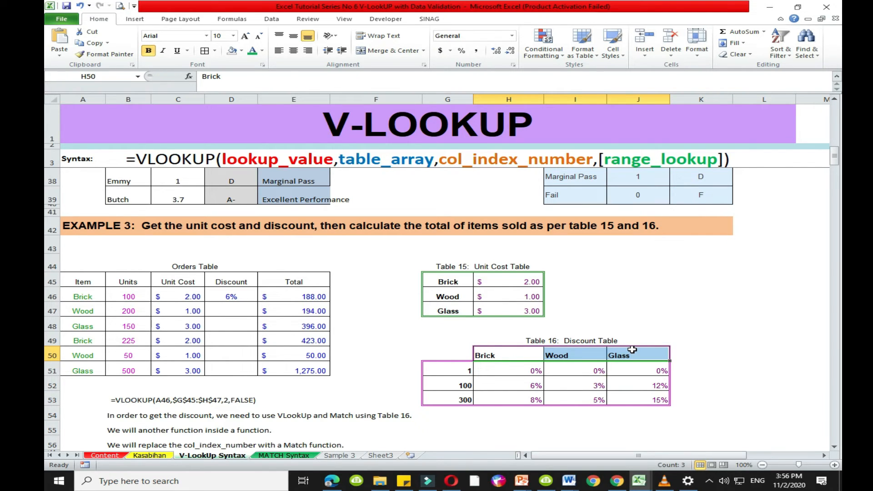
{"action": "left_click", "coordinate": [231, 311]}
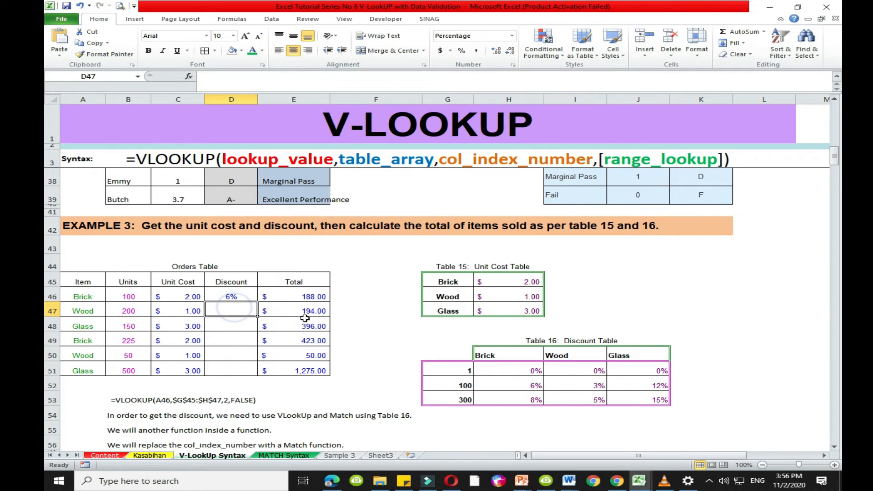
- Open the MATCH Syntax sheet and view the introductory description of what the MATCH function does
{"action": "scroll", "coordinate": [316, 412], "scroll_direction": "down", "scroll_amount": 2}
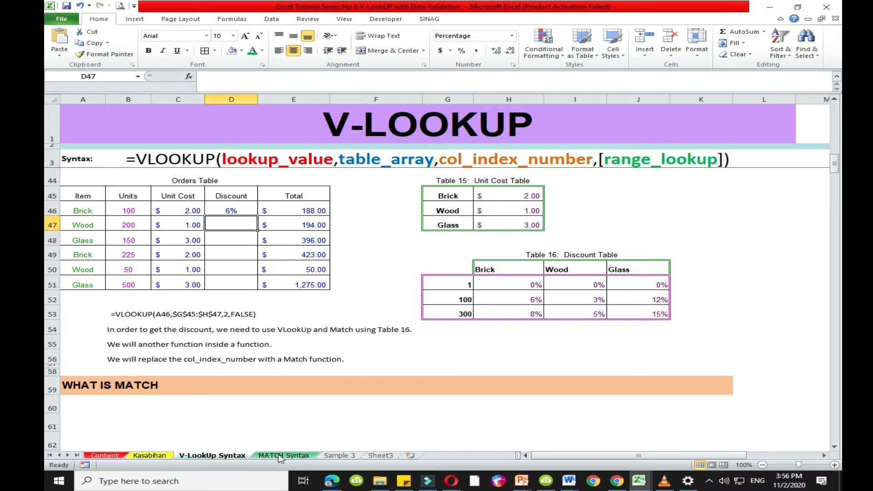
{"action": "left_click", "coordinate": [281, 456]}
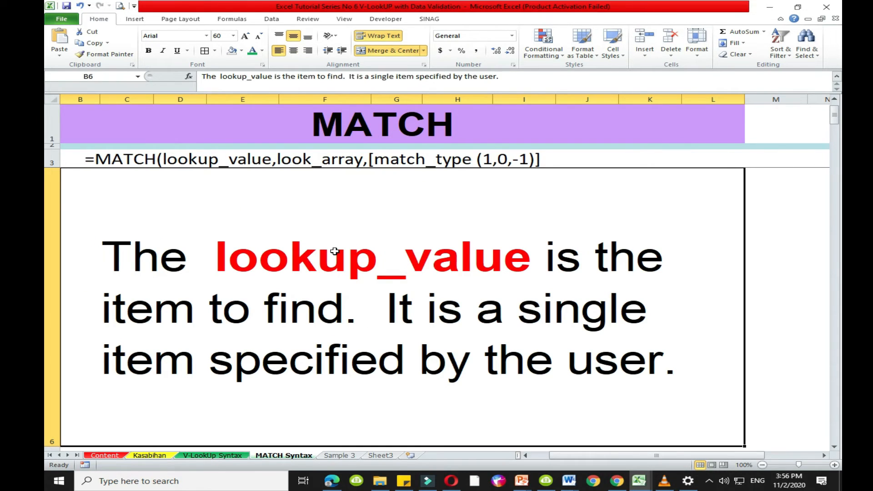
{"action": "scroll", "coordinate": [337, 254], "scroll_direction": "up", "scroll_amount": 1}
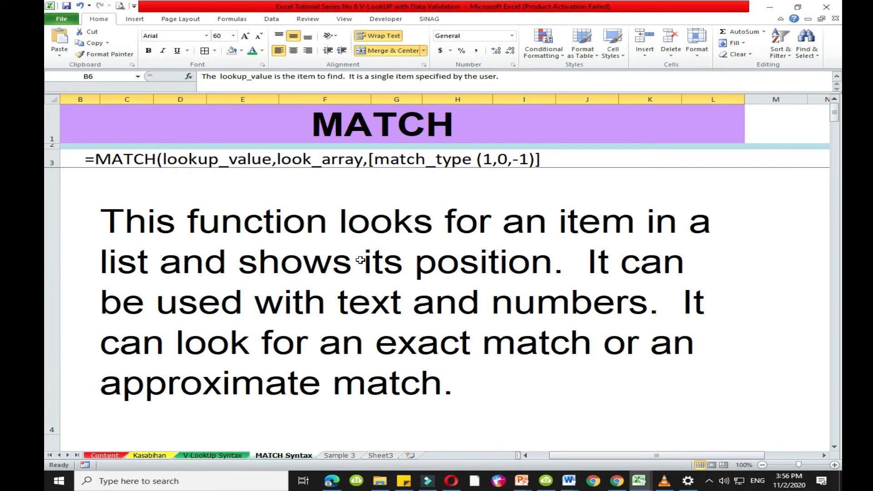
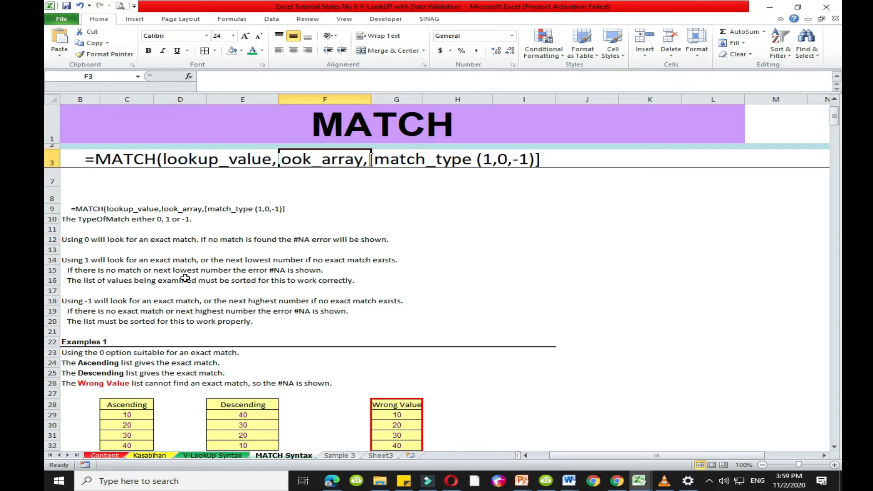
- Review the MATCH match-type rules for 1 and -1 and the Examples 1 explanation of the exact-match option 0
{"action": "left_click", "coordinate": [90, 271]}
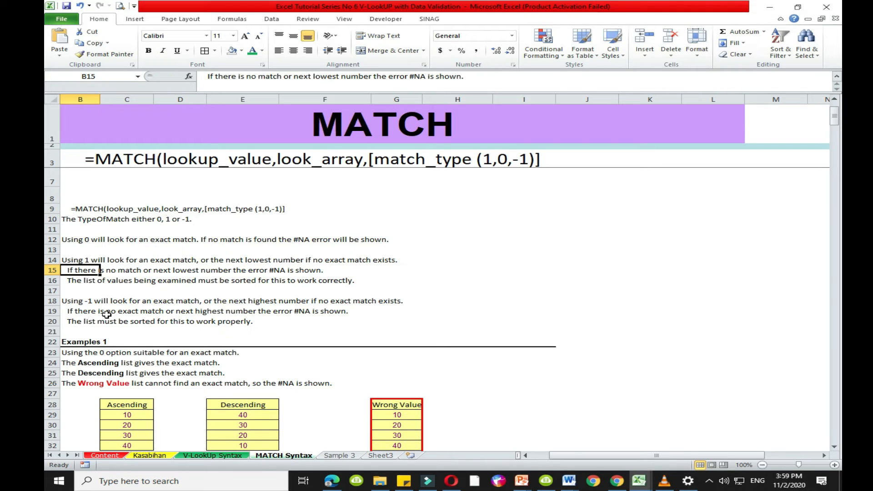
{"action": "scroll", "coordinate": [196, 334], "scroll_direction": "down", "scroll_amount": 2}
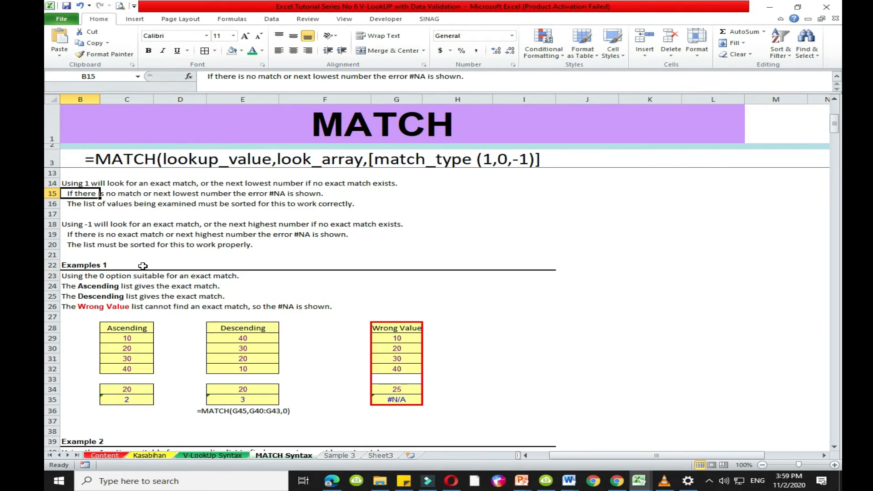
{"action": "left_click", "coordinate": [125, 290]}
{"action": "left_click", "coordinate": [96, 265]}
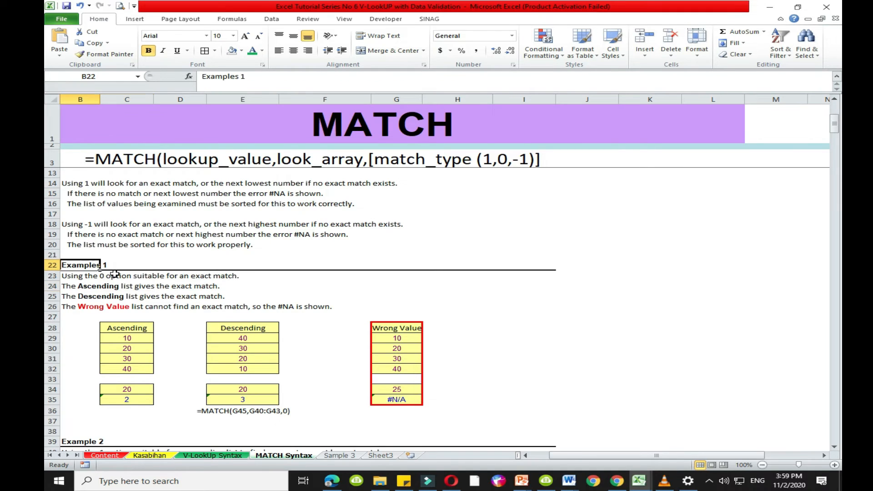
{"action": "scroll", "coordinate": [476, 212], "scroll_direction": "down", "scroll_amount": 2}
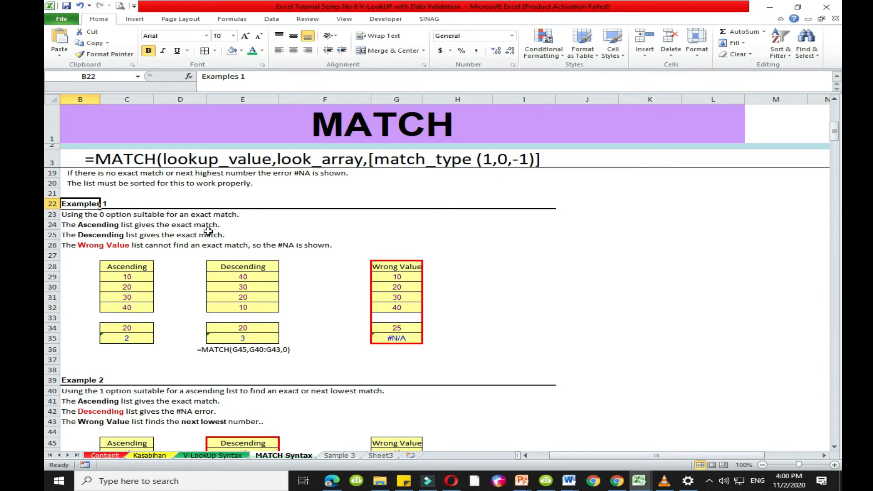
- Examine the Ascending and Descending lists, the Wrong Value formula in G35, and the lookup value in C34 under Examples 1
{"action": "left_click_drag", "start_coordinate": [127, 267], "coordinate": [136, 308]}
{"action": "left_click_drag", "start_coordinate": [245, 267], "coordinate": [250, 308]}
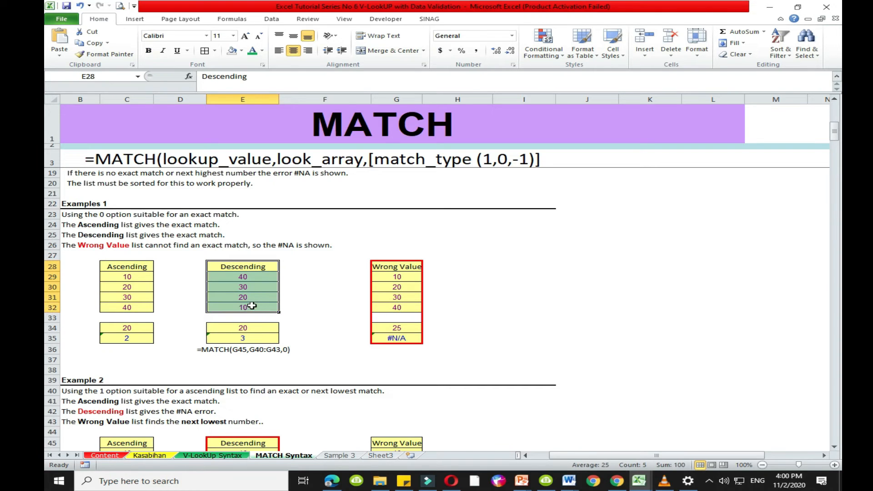
{"action": "left_click", "coordinate": [404, 338]}
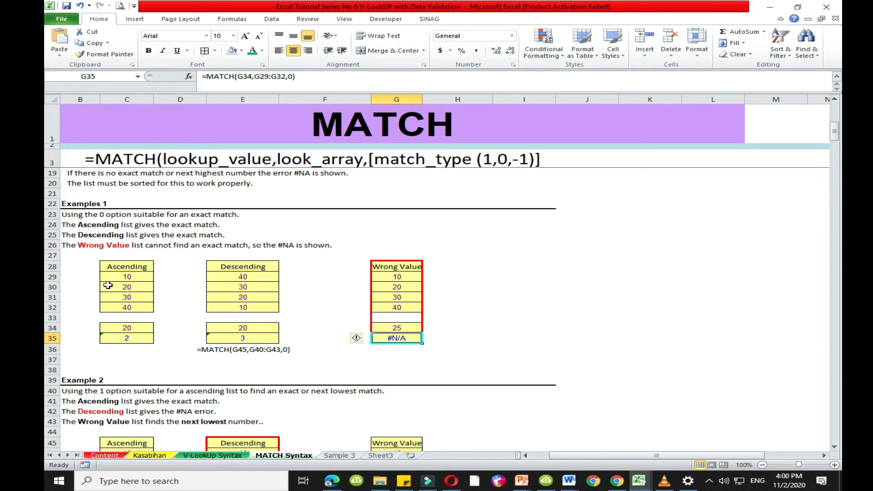
{"action": "left_click_drag", "start_coordinate": [120, 267], "coordinate": [122, 307]}
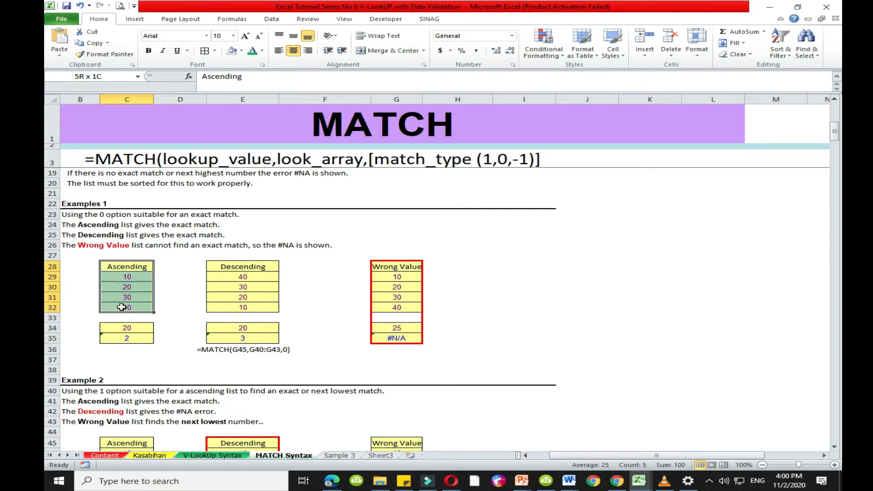
{"action": "left_click", "coordinate": [127, 328]}
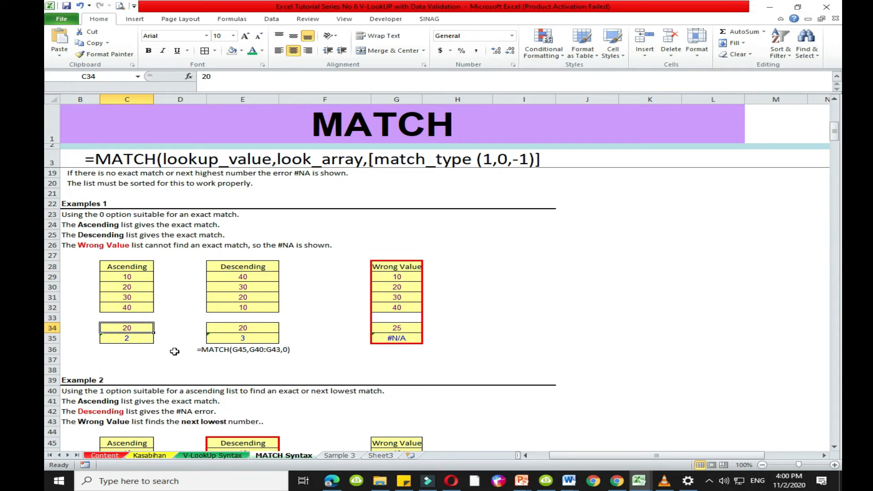
{"action": "left_click", "coordinate": [136, 277]}
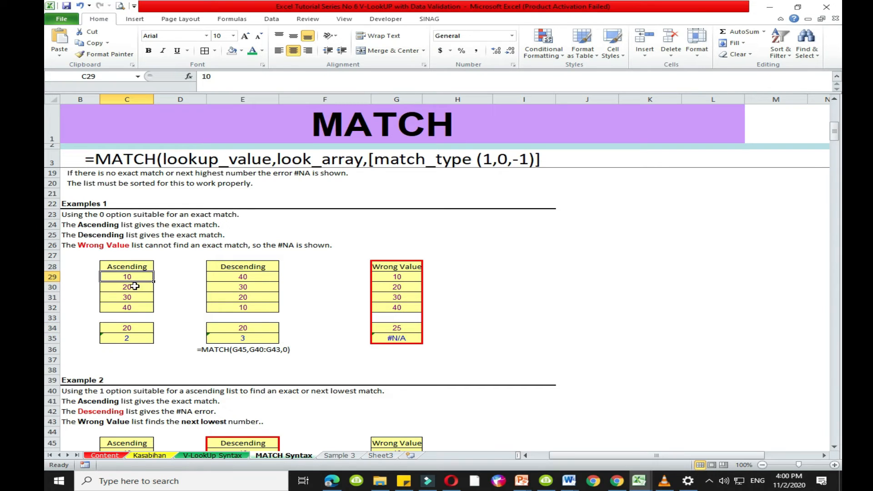
- Rewrite the Ascending list's formula in C35 as =MATCH(C34,$C$29:$C$32,0), using the exact match type
{"action": "left_click", "coordinate": [131, 339]}
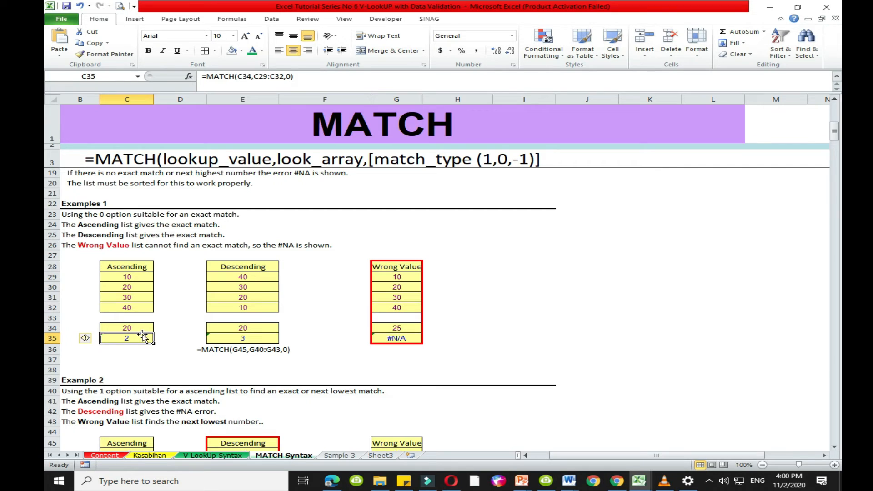
{"action": "type", "text": "="}
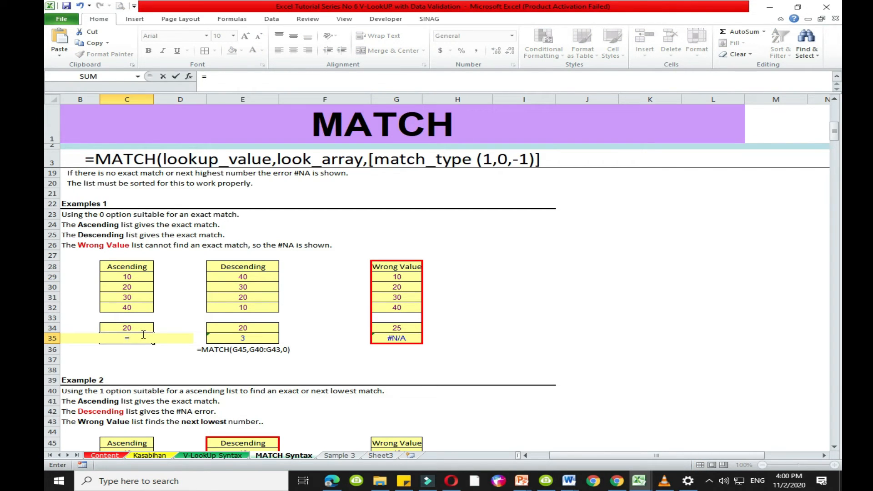
{"action": "type", "text": "match"}
{"action": "key", "text": "Tab"}
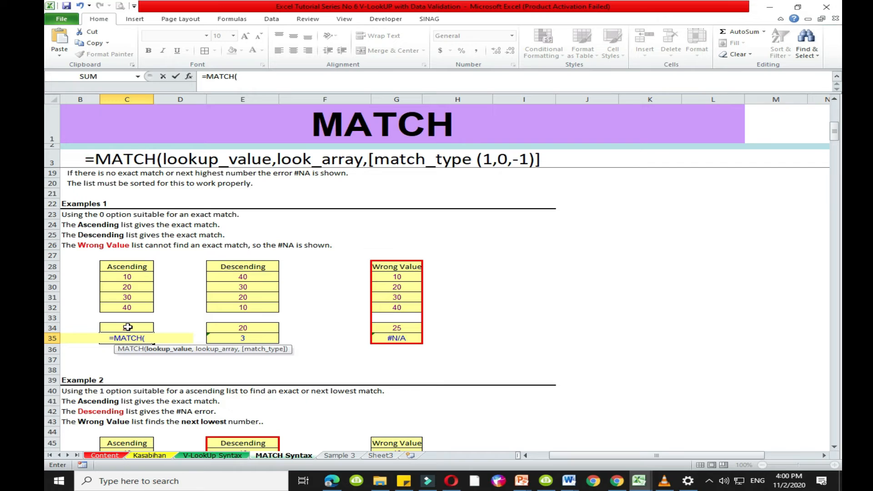
{"action": "left_click", "coordinate": [128, 327]}
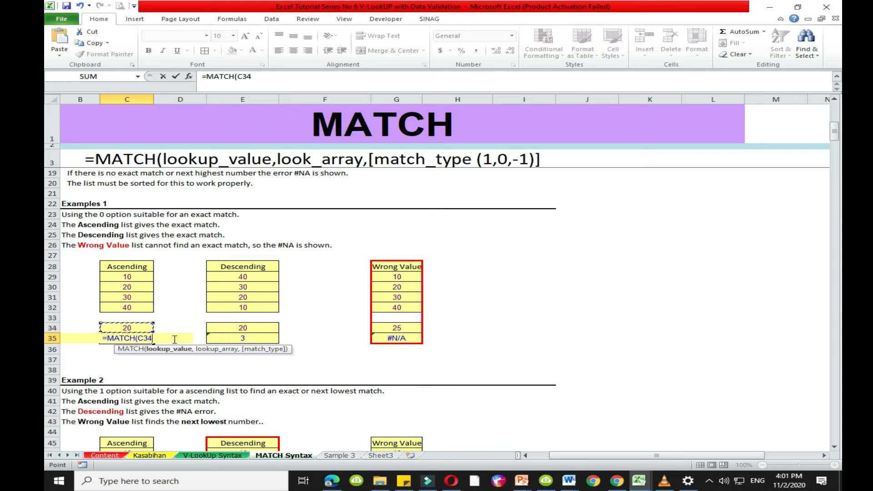
{"action": "type", "text": ","}
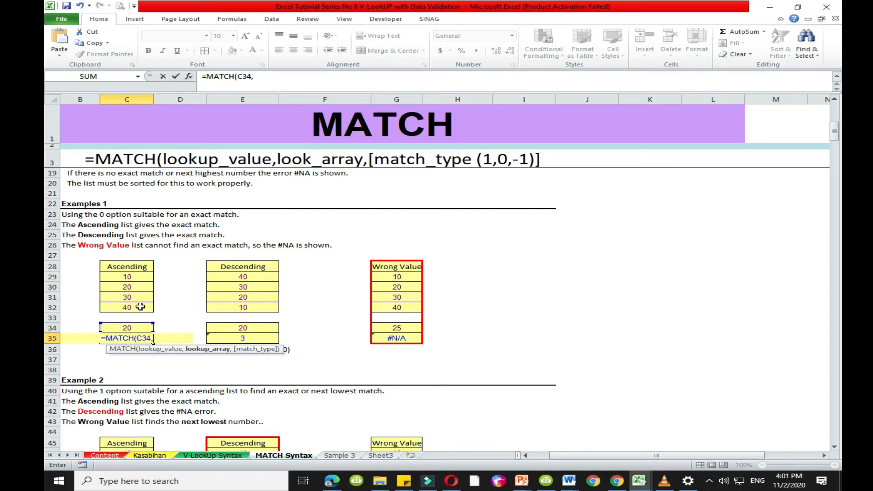
{"action": "left_click_drag", "start_coordinate": [140, 280], "coordinate": [135, 309]}
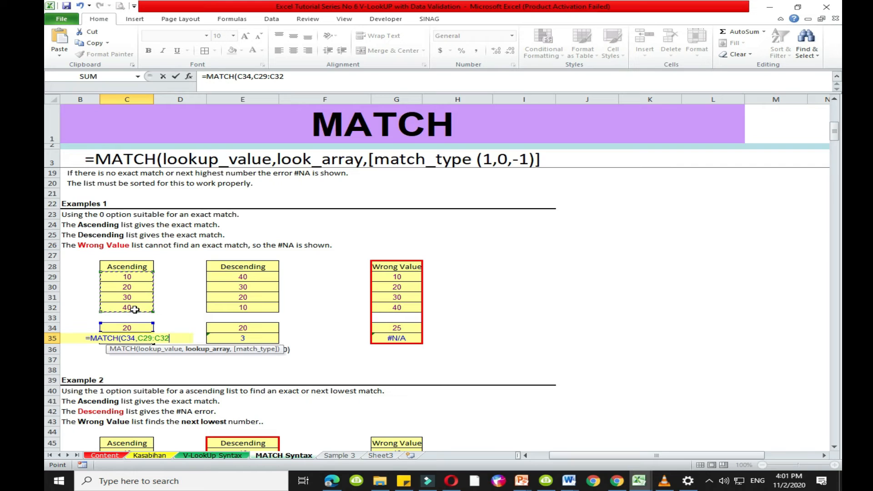
{"action": "key", "text": "F4"}
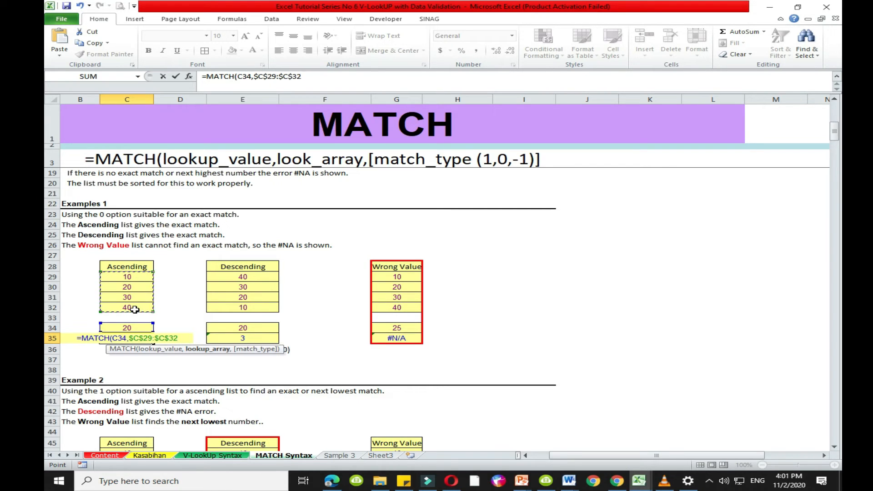
{"action": "type", "text": ","}
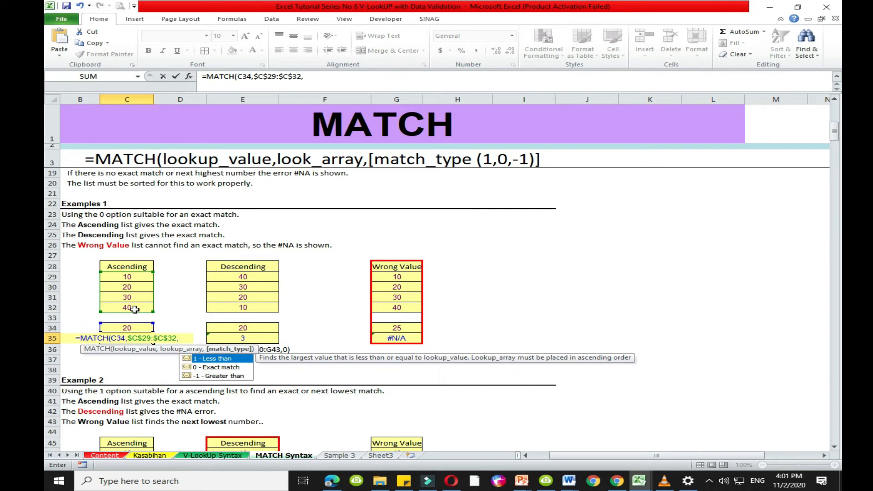
{"action": "double_click", "coordinate": [207, 368]}
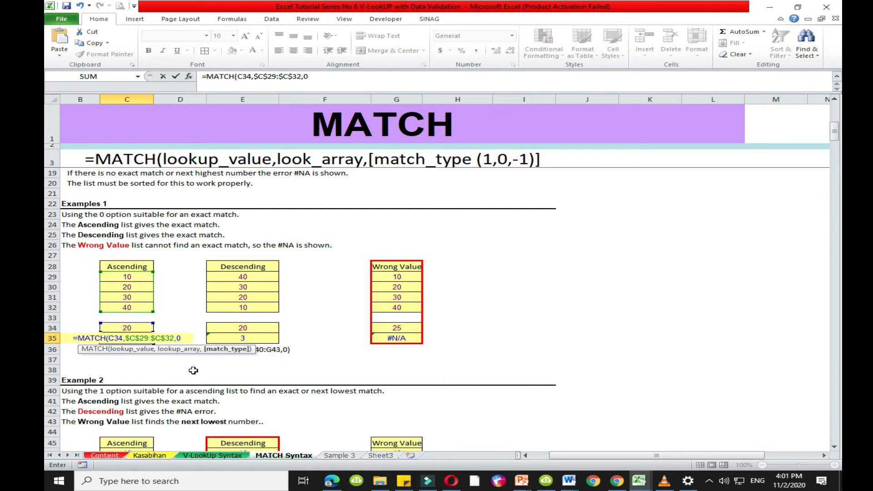
{"action": "type", "text": ")"}
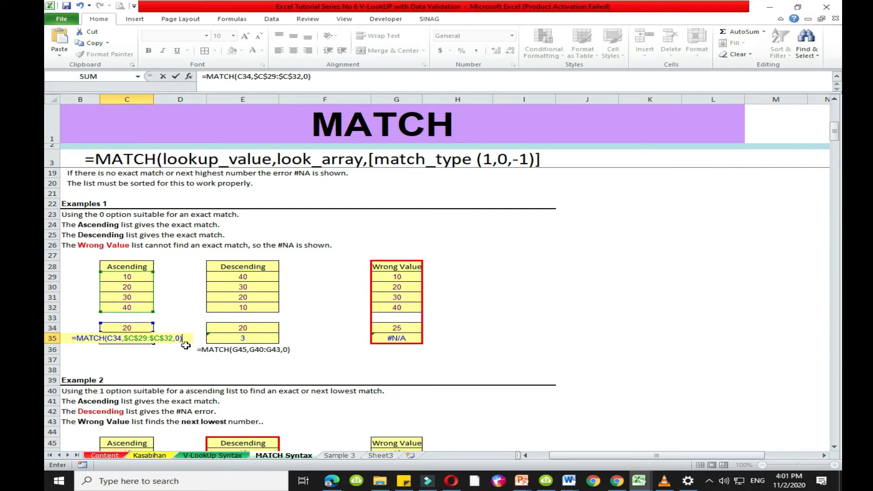
{"action": "key", "text": "Return"}
{"action": "key", "text": "Up"}
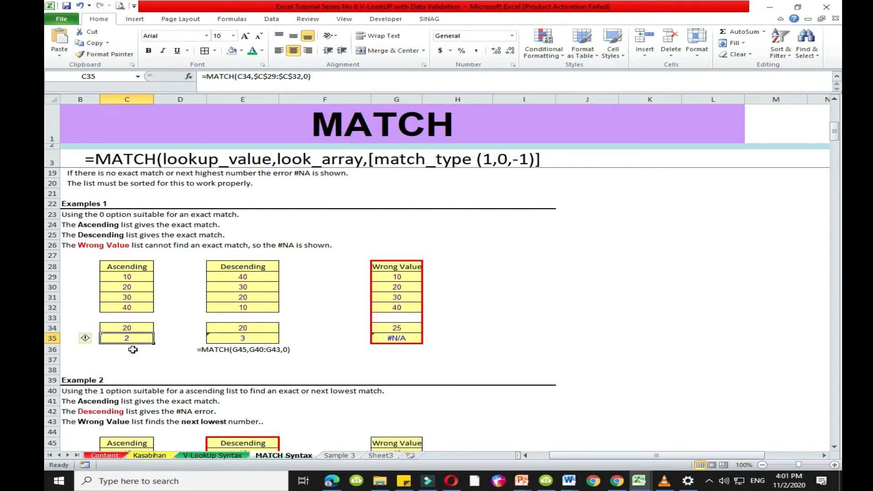
- Test the Ascending list's MATCH formula by setting lookup value C34 first to 40 and finally to 15
{"action": "left_click", "coordinate": [129, 328]}
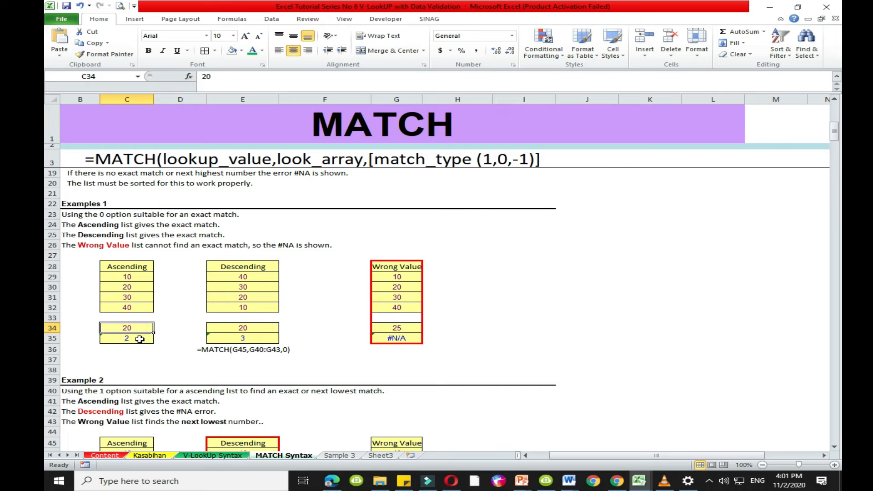
{"action": "type", "text": "40"}
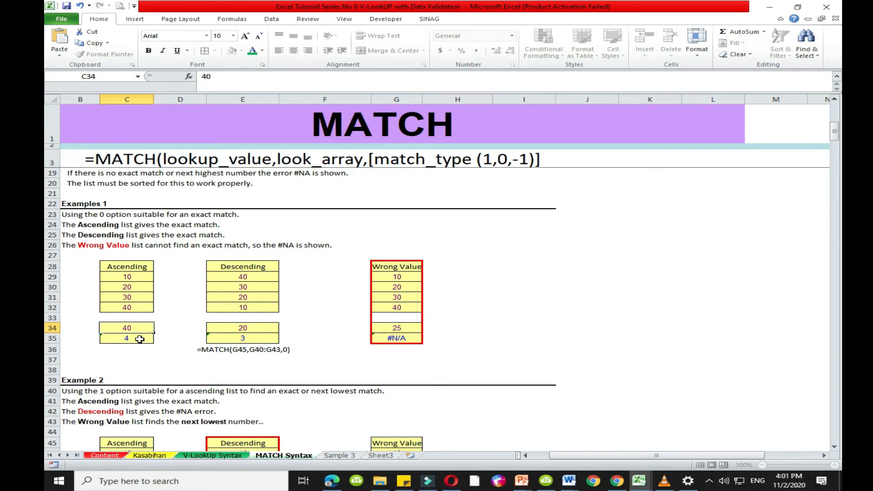
{"action": "key", "text": "Return"}
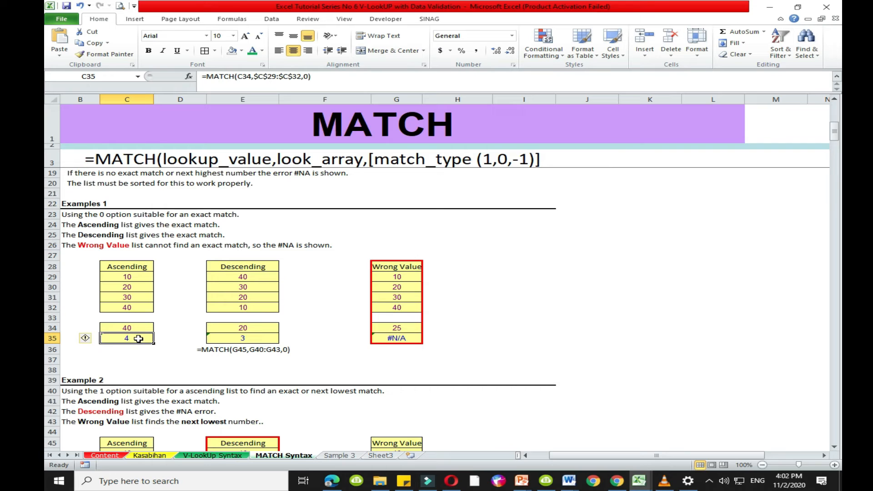
{"action": "left_click", "coordinate": [140, 329]}
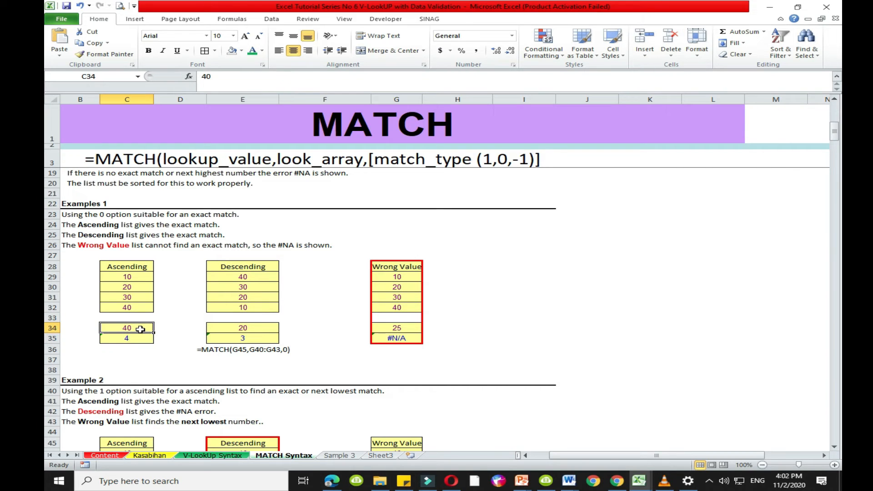
{"action": "type", "text": "15"}
{"action": "key", "text": "Return"}
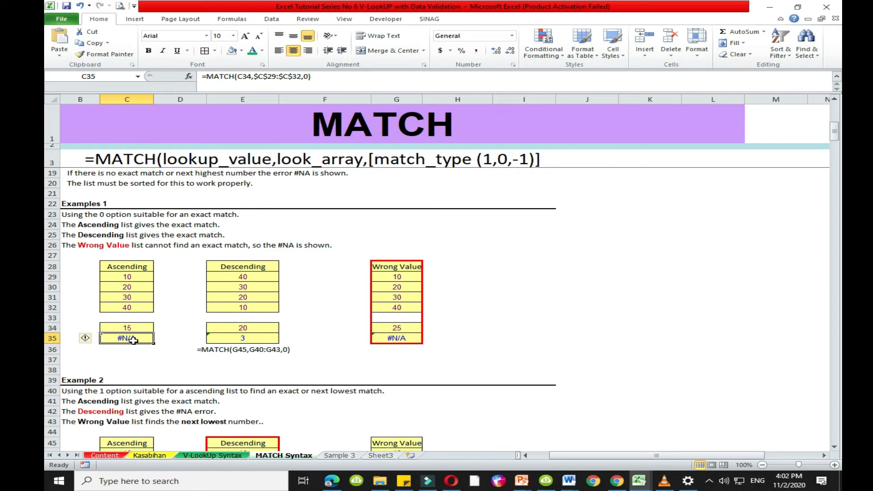
{"action": "left_click_drag", "start_coordinate": [131, 273], "coordinate": [131, 328]}
{"action": "left_click_drag", "start_coordinate": [254, 271], "coordinate": [254, 311]}
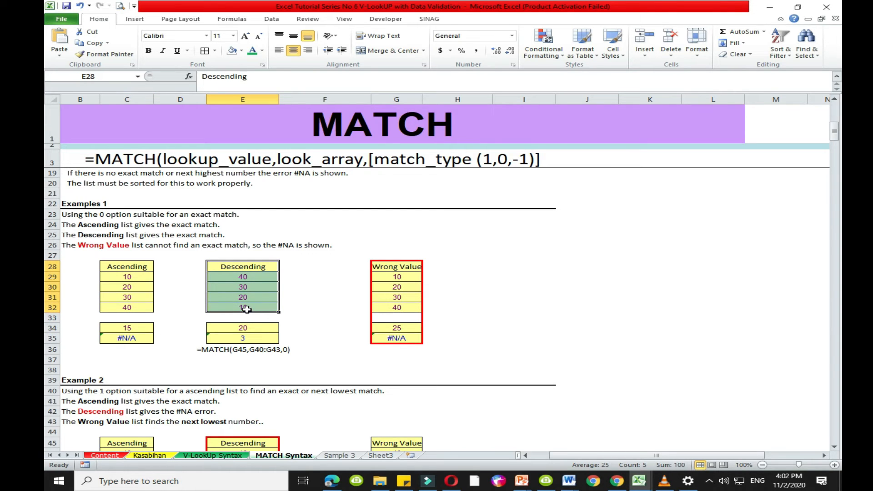
{"action": "left_click", "coordinate": [240, 327]}
{"action": "type", "text": "=mat"}
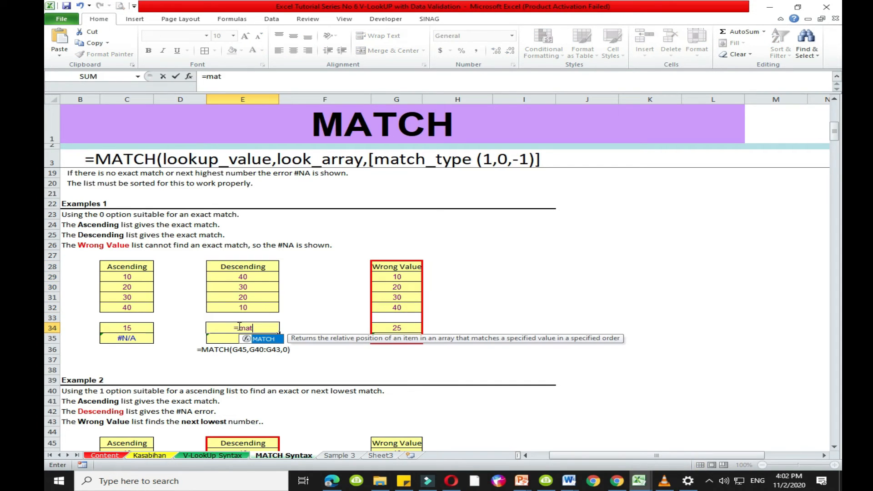
{"action": "key", "text": "Tab"}
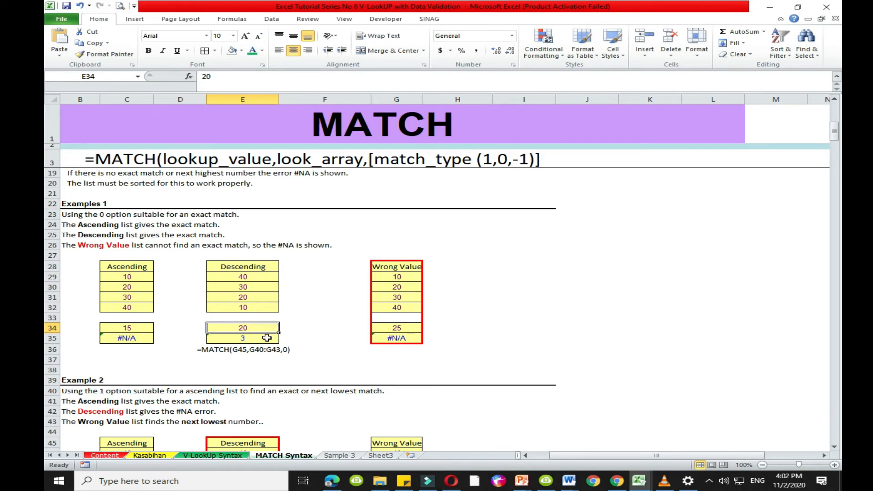
- Start a new MATCH formula in E35 for the Examples 1 Descending list, with lookup value E34 and lookup array E29:E32
{"action": "left_click", "coordinate": [266, 337]}
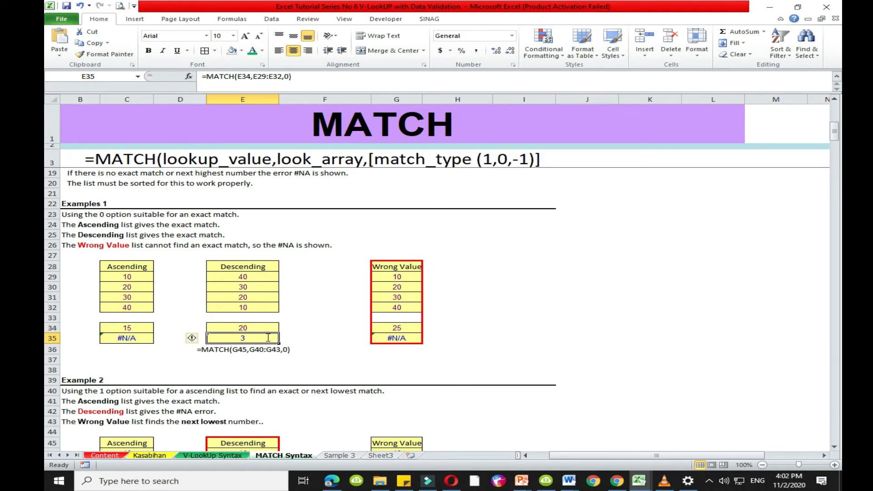
{"action": "type", "text": "=match"}
{"action": "key", "text": "Tab"}
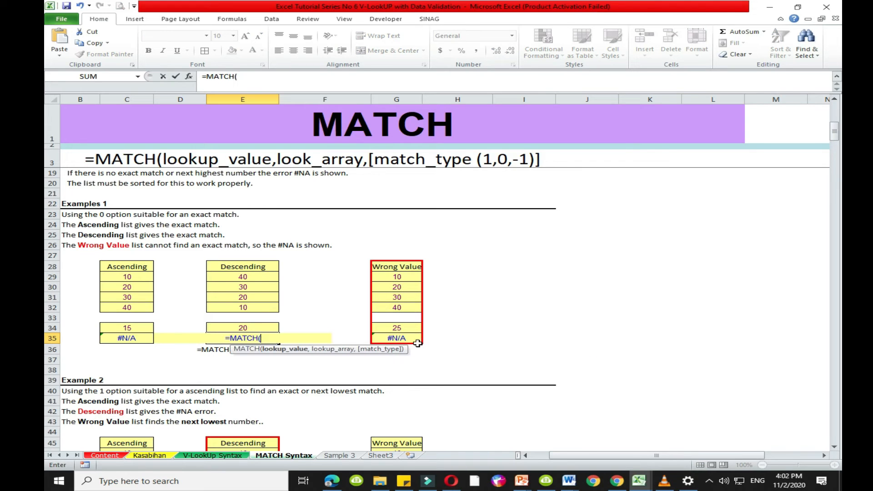
{"action": "left_click", "coordinate": [263, 327]}
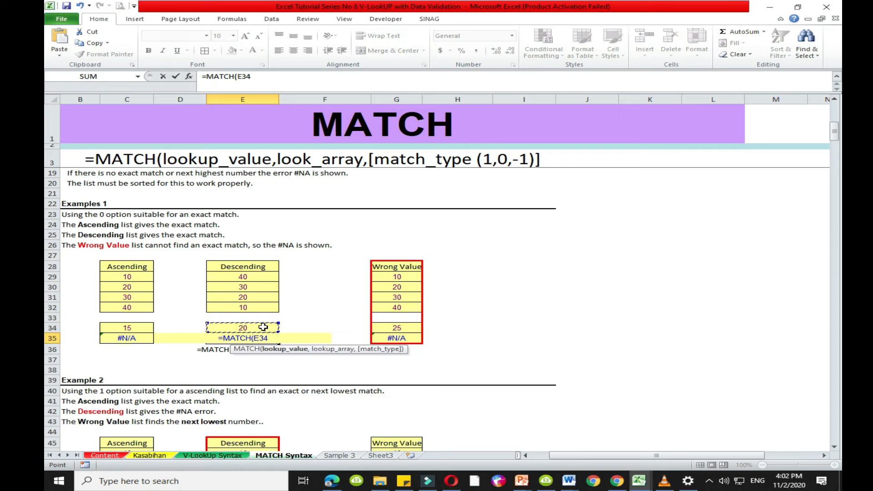
{"action": "type", "text": ","}
{"action": "left_click", "coordinate": [253, 279]}
{"action": "left_click_drag", "start_coordinate": [253, 283], "coordinate": [253, 302]}
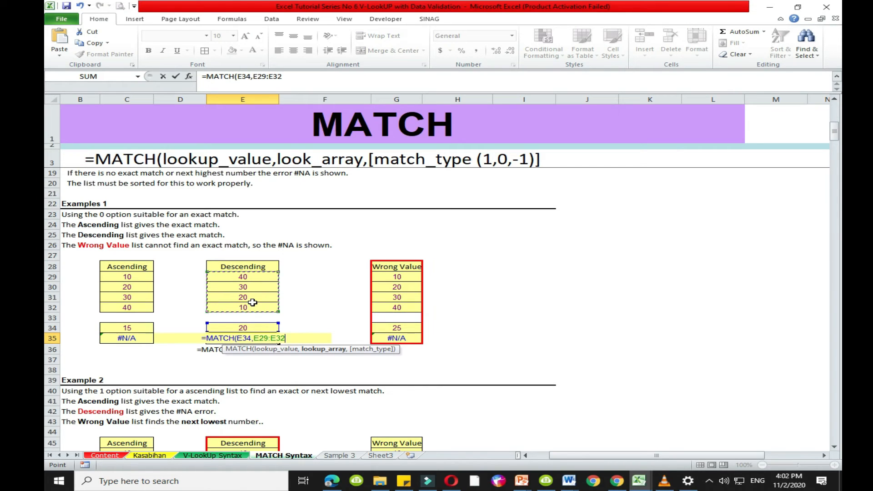
{"action": "type", "text": ","}
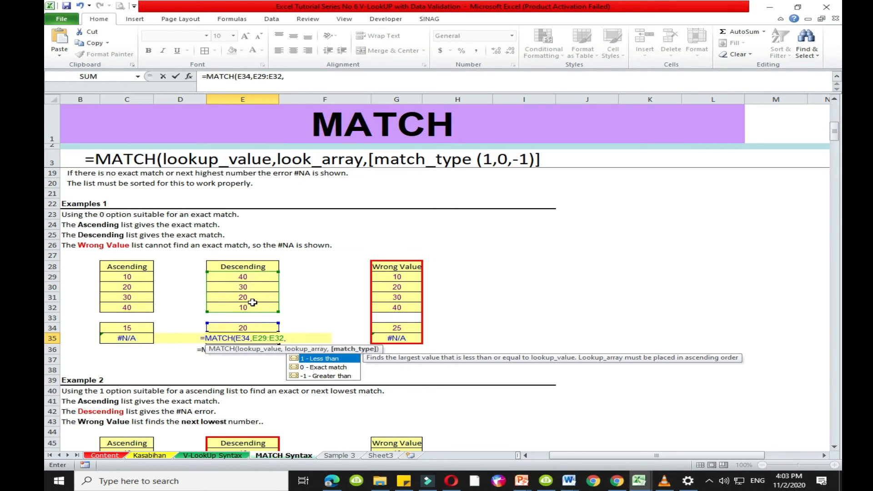
- Make the lookup array absolute as $E$29:$E$32 and complete the E35 formula with exact match type 0
{"action": "left_click", "coordinate": [262, 339]}
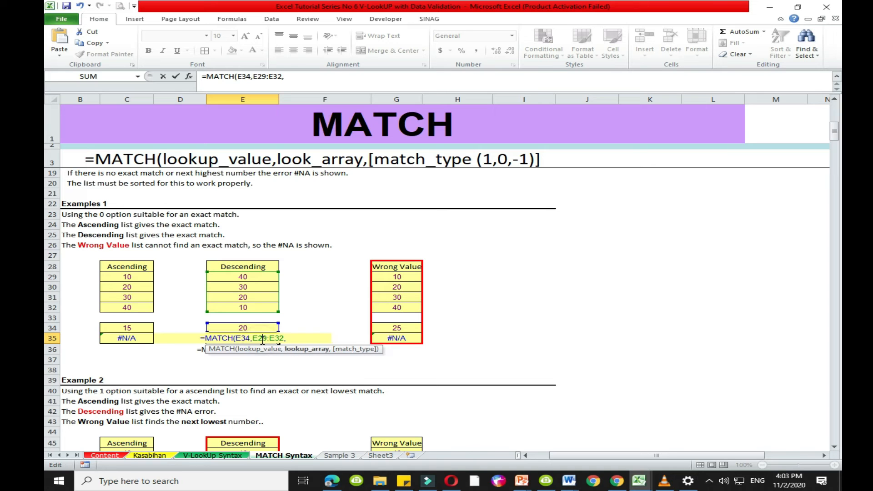
{"action": "key", "text": "F4"}
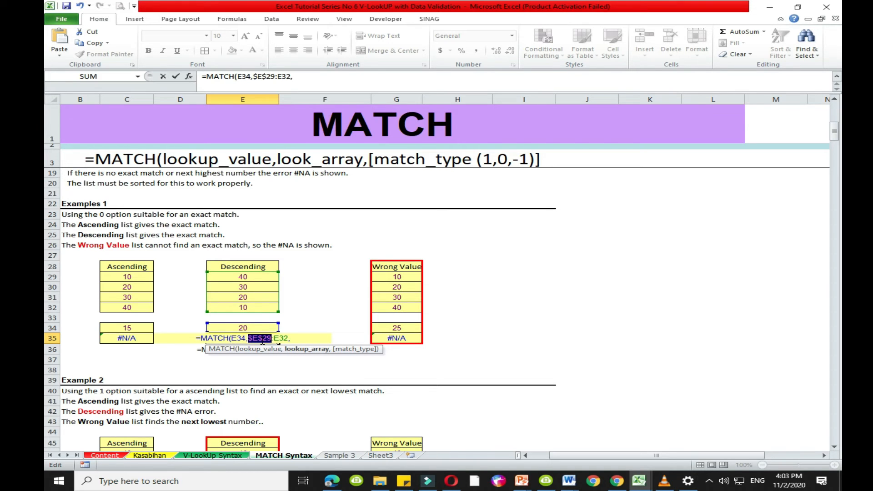
{"action": "left_click", "coordinate": [279, 338]}
{"action": "key", "text": "F4"}
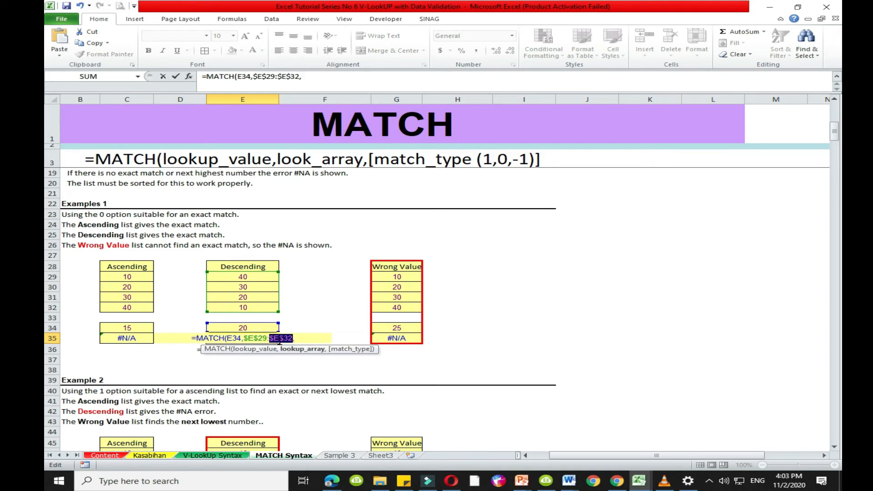
{"action": "left_click", "coordinate": [299, 340]}
{"action": "key", "text": "BackSpace"}
{"action": "type", "text": "0)"}
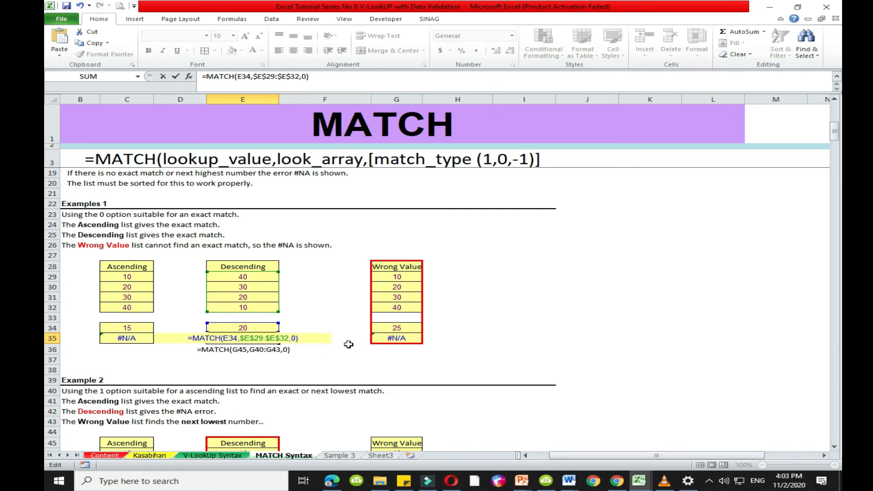
{"action": "key", "text": "Return"}
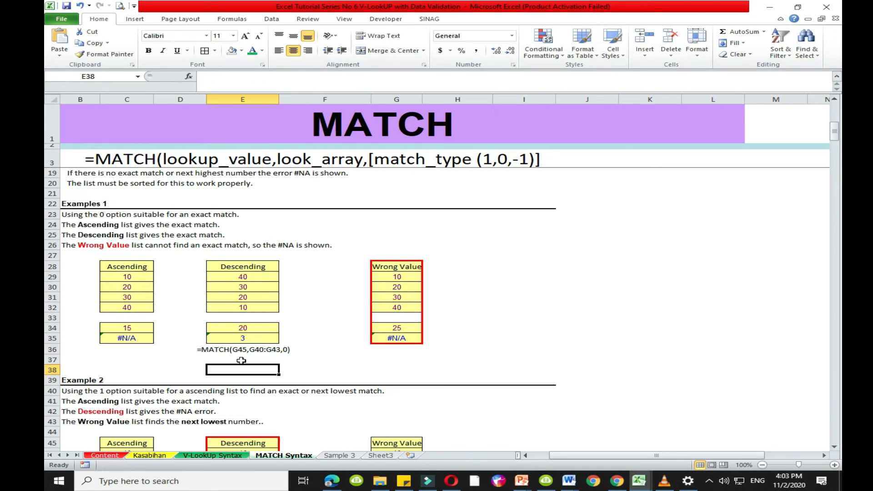
- Delete the sample formula note in E36 below the Descending list's MATCH result
{"action": "left_click", "coordinate": [251, 338]}
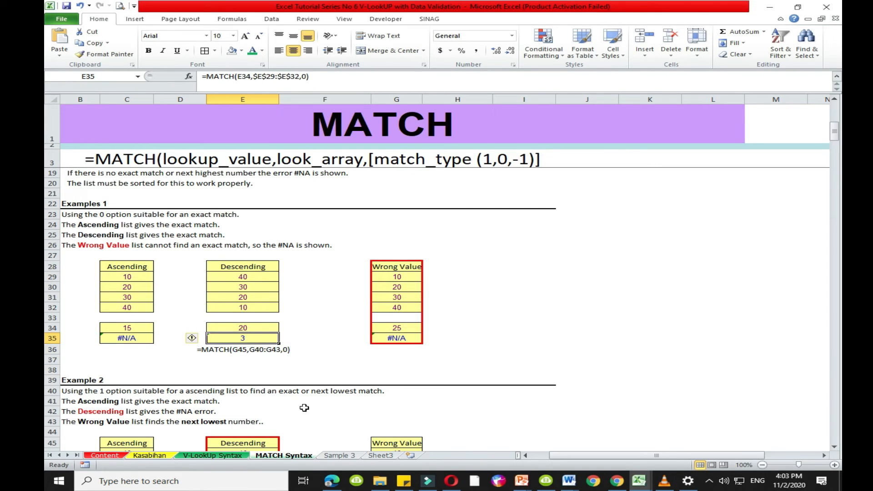
{"action": "left_click", "coordinate": [217, 349]}
{"action": "key", "text": "Delete"}
{"action": "left_click", "coordinate": [257, 340]}
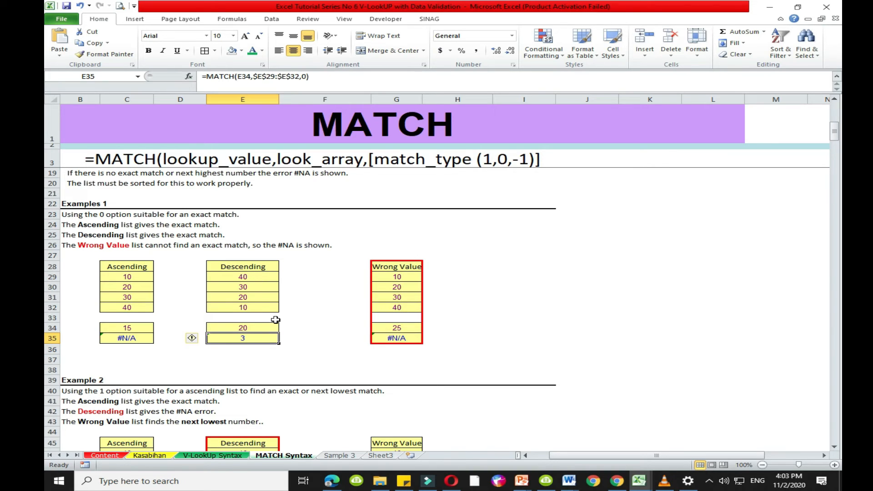
- Check the Descending list's values in order and test its MATCH formula by setting lookup value E34 first to 10 and finally to 15
{"action": "left_click", "coordinate": [246, 276]}
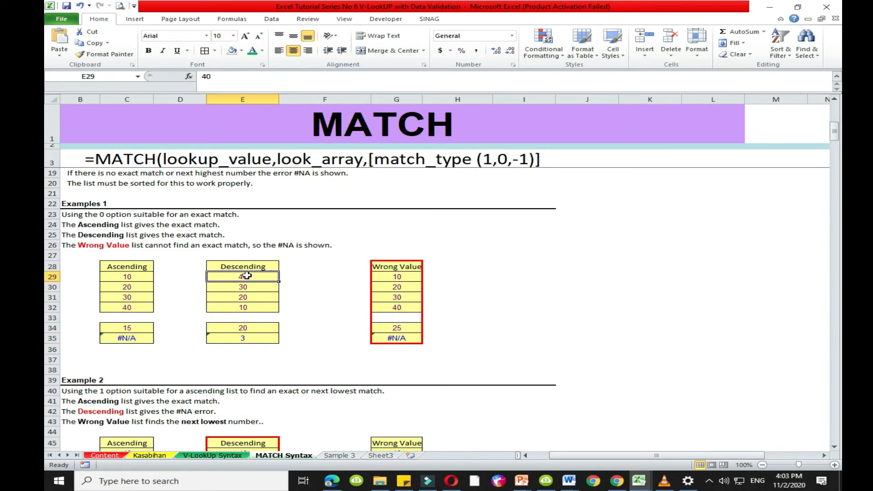
{"action": "left_click", "coordinate": [247, 287]}
{"action": "left_click", "coordinate": [242, 297]}
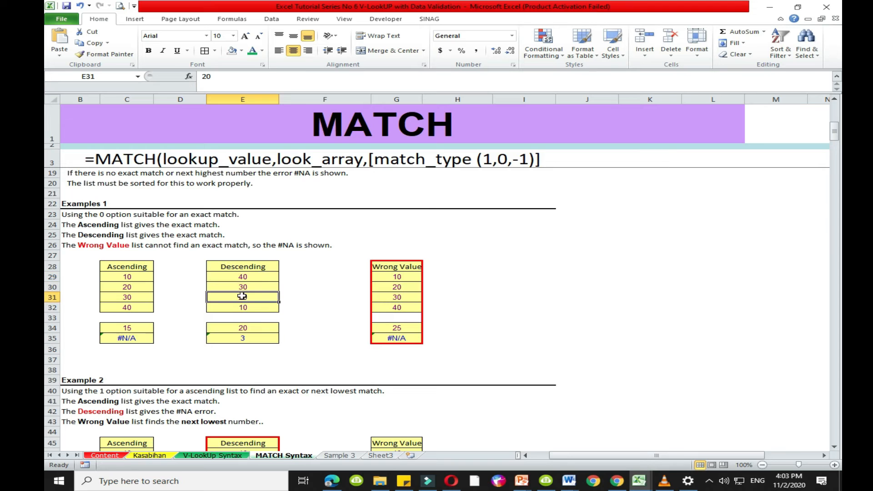
{"action": "left_click", "coordinate": [240, 329]}
{"action": "type", "text": "10"}
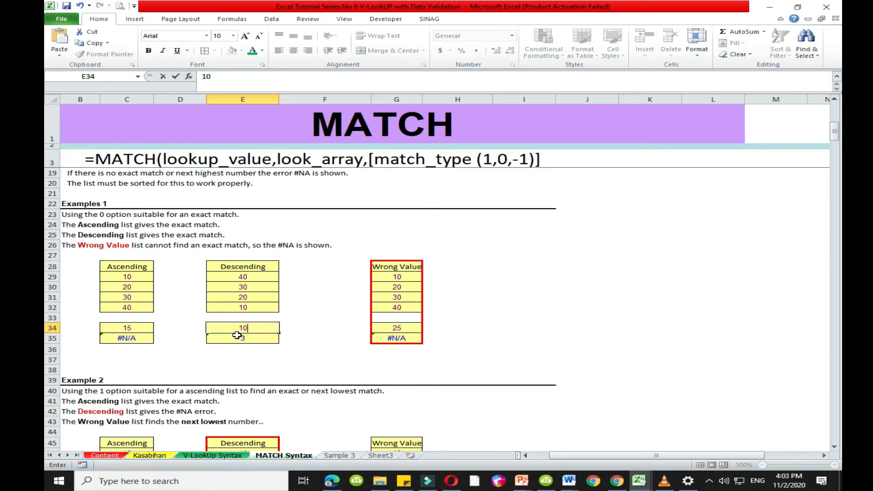
{"action": "key", "text": "Return"}
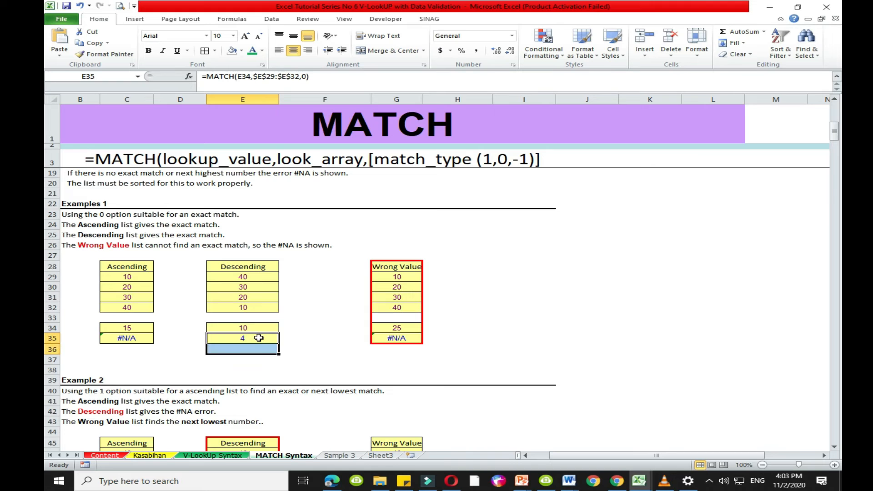
{"action": "left_click", "coordinate": [261, 329]}
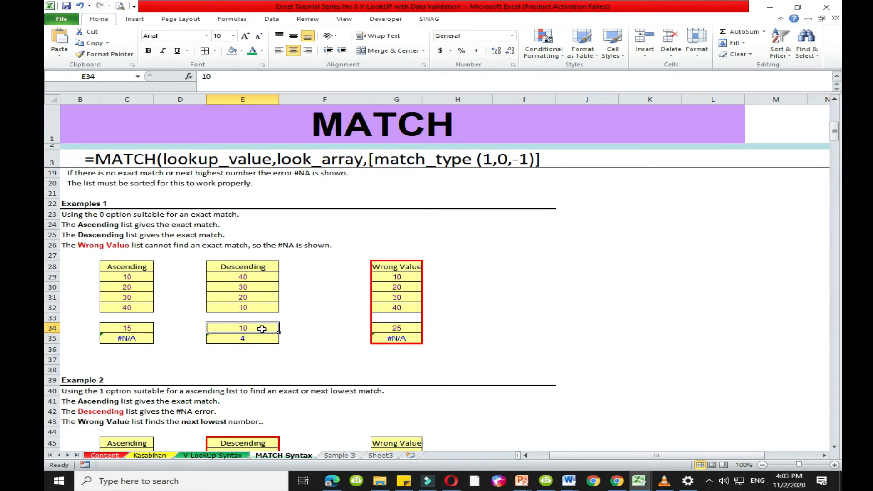
{"action": "type", "text": "15"}
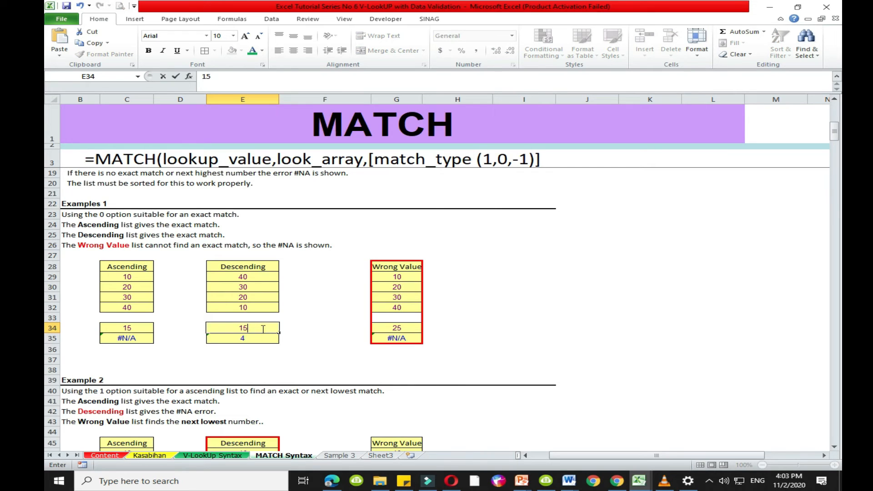
{"action": "key", "text": "Return"}
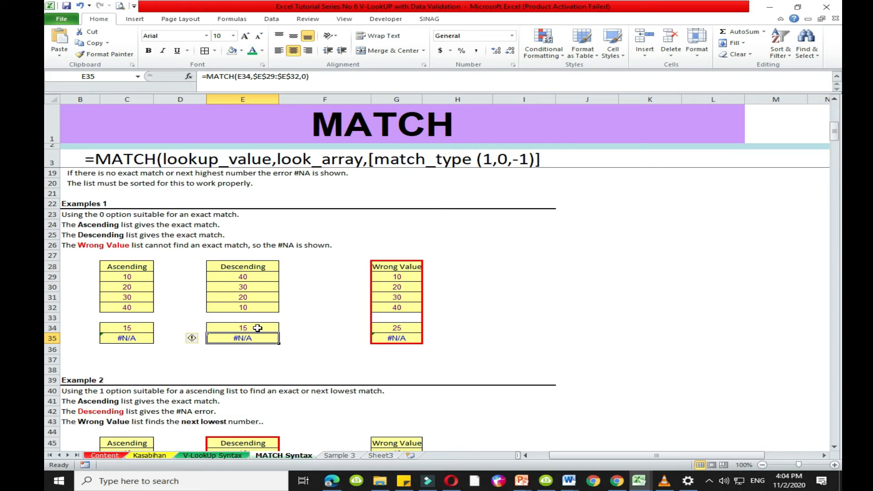
- Review the Example 2 explanation of match type 1 and its Ascending, Descending and Wrong Value lists
{"action": "scroll", "coordinate": [257, 328], "scroll_direction": "down", "scroll_amount": 2}
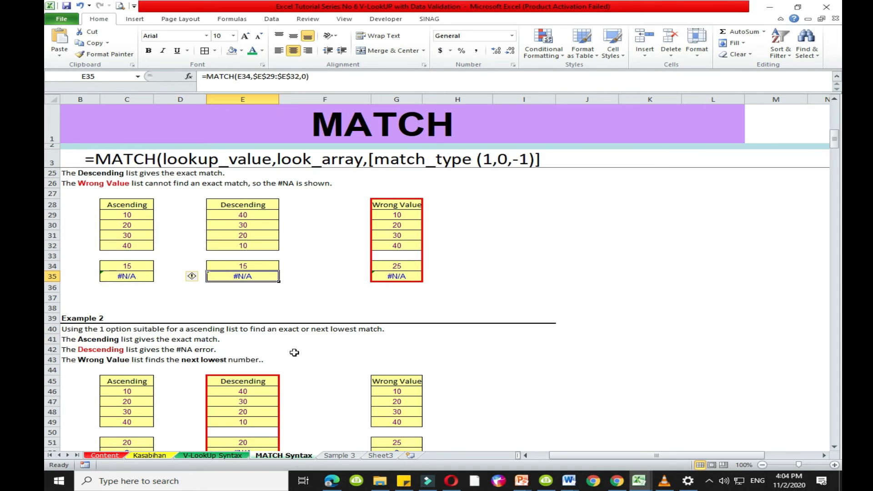
{"action": "scroll", "coordinate": [79, 334], "scroll_direction": "down", "scroll_amount": 1}
{"action": "left_click_drag", "start_coordinate": [71, 303], "coordinate": [73, 297]}
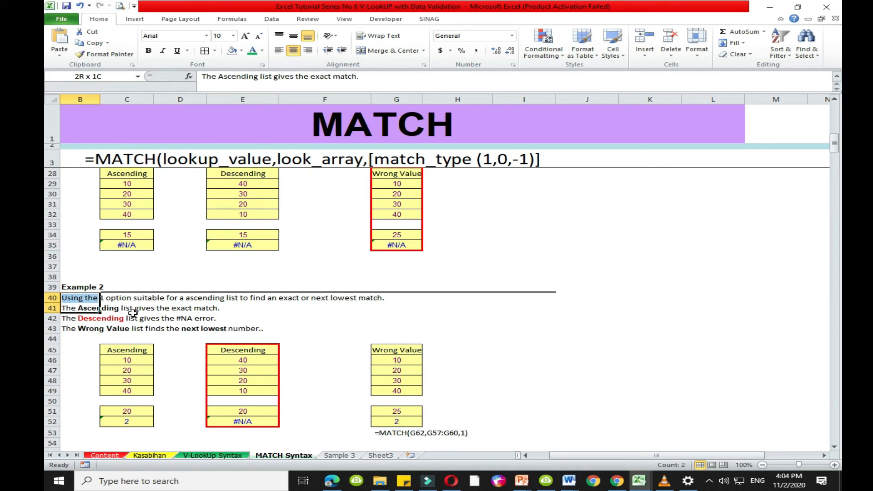
{"action": "scroll", "coordinate": [77, 327], "scroll_direction": "down", "scroll_amount": 1}
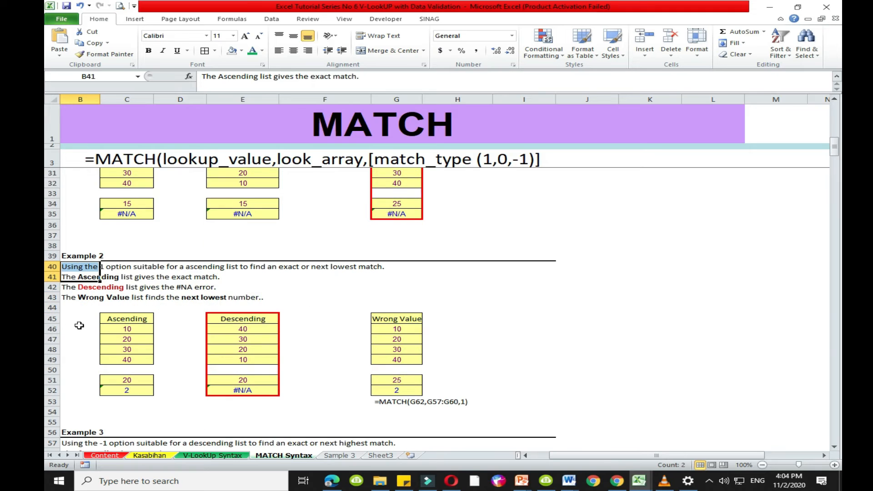
{"action": "left_click", "coordinate": [84, 329]}
{"action": "scroll", "coordinate": [94, 335], "scroll_direction": "down", "scroll_amount": 2}
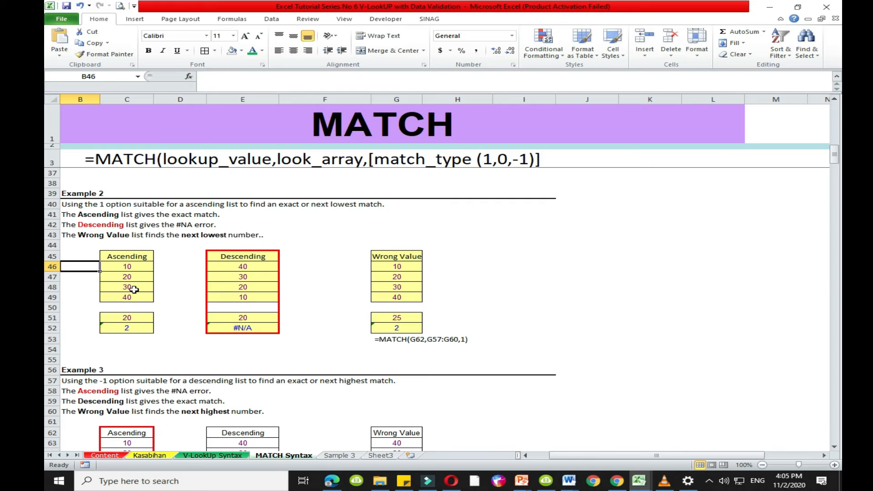
- Rewrite the Example 2 Ascending list's formula in C52 as =MATCH(C51,$C$46:$C$49,1), using the less-than match type
{"action": "left_click", "coordinate": [136, 327]}
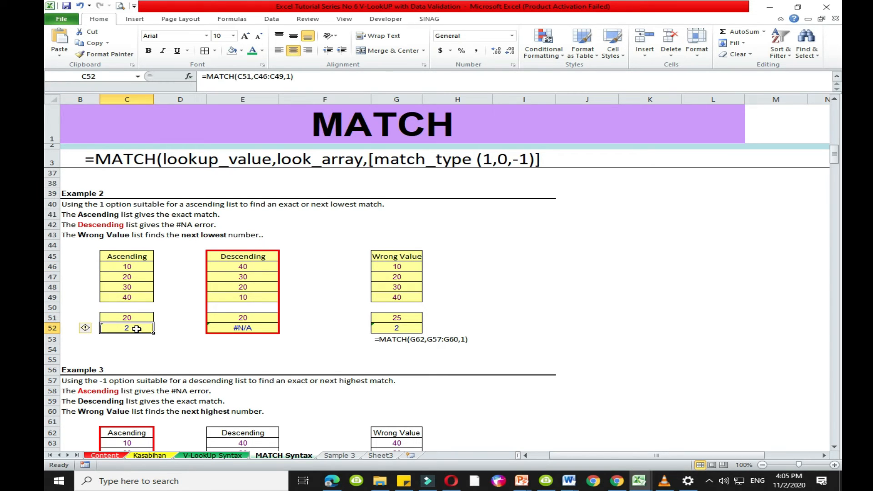
{"action": "type", "text": "="}
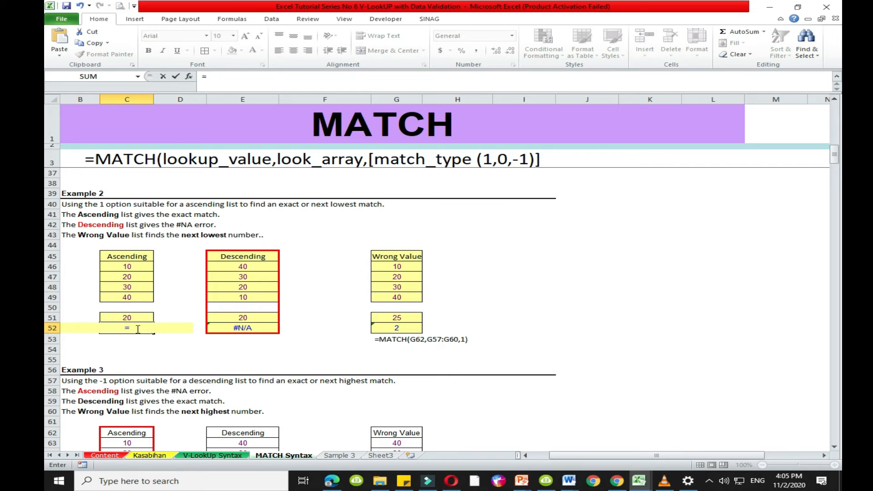
{"action": "type", "text": "mat"}
{"action": "key", "text": "Tab"}
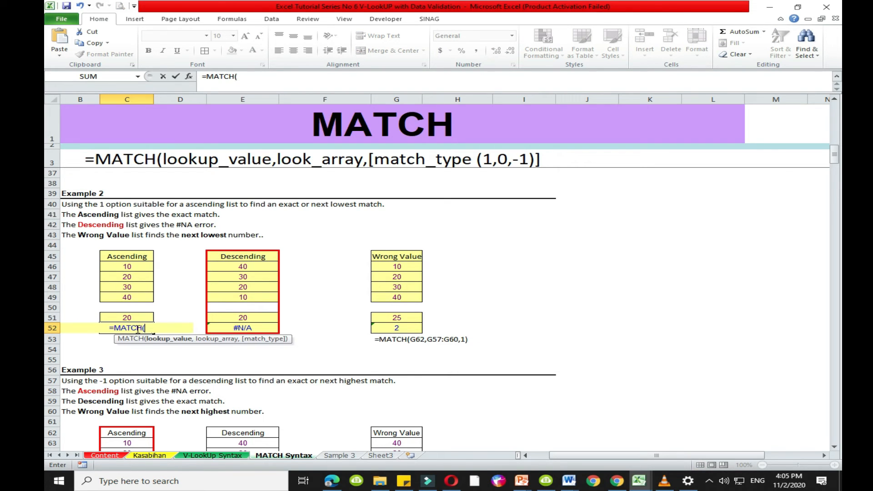
{"action": "left_click", "coordinate": [130, 318]}
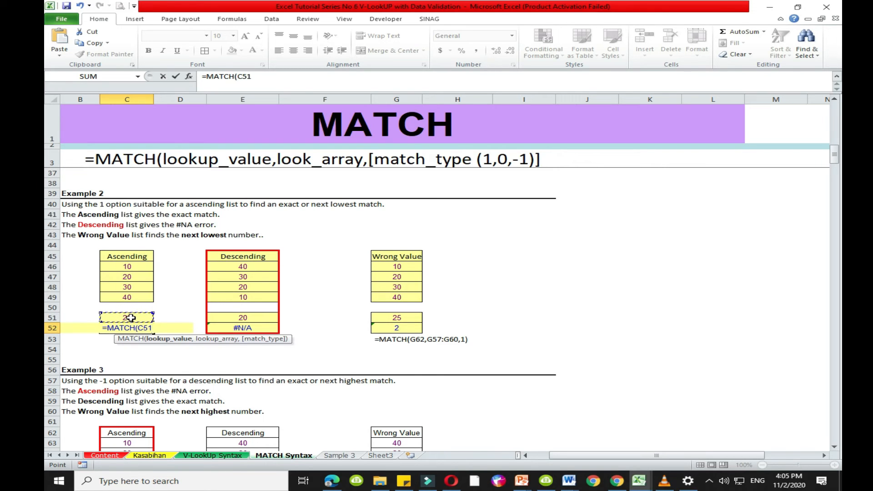
{"action": "type", "text": ","}
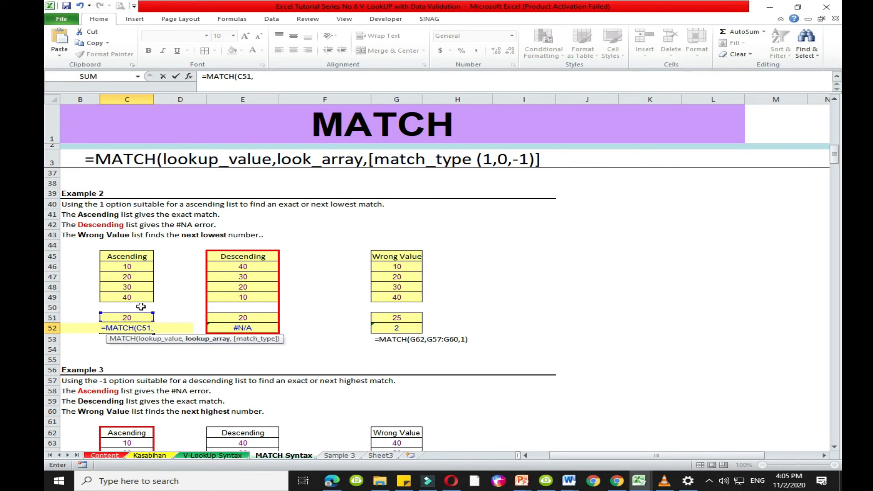
{"action": "left_click", "coordinate": [131, 267]}
{"action": "left_click_drag", "start_coordinate": [132, 272], "coordinate": [131, 297]}
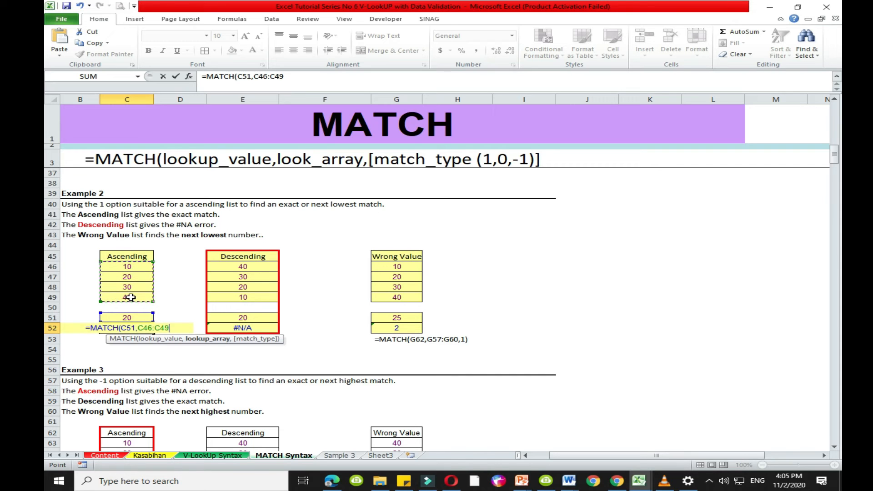
{"action": "key", "text": "F4"}
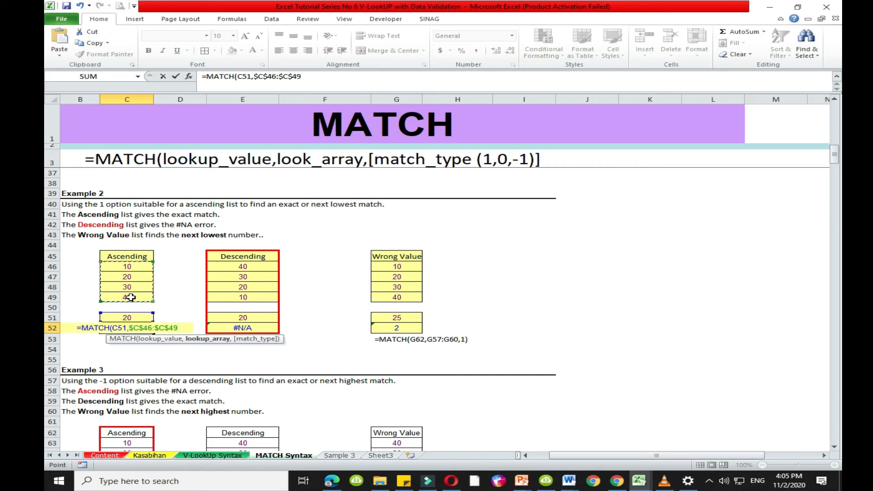
{"action": "type", "text": ","}
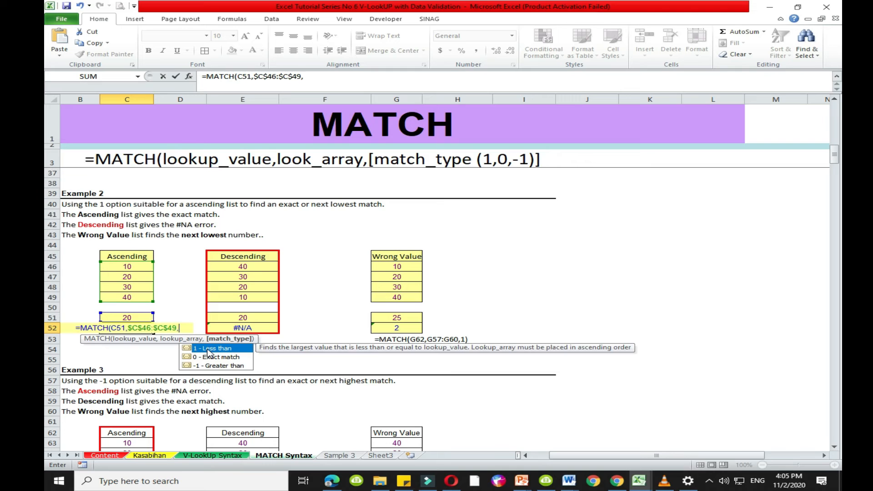
{"action": "double_click", "coordinate": [207, 349]}
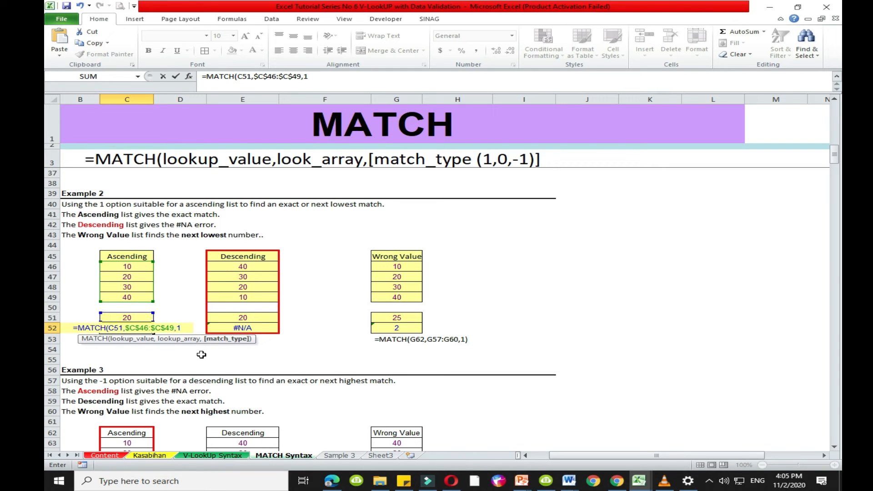
{"action": "key", "text": "Return"}
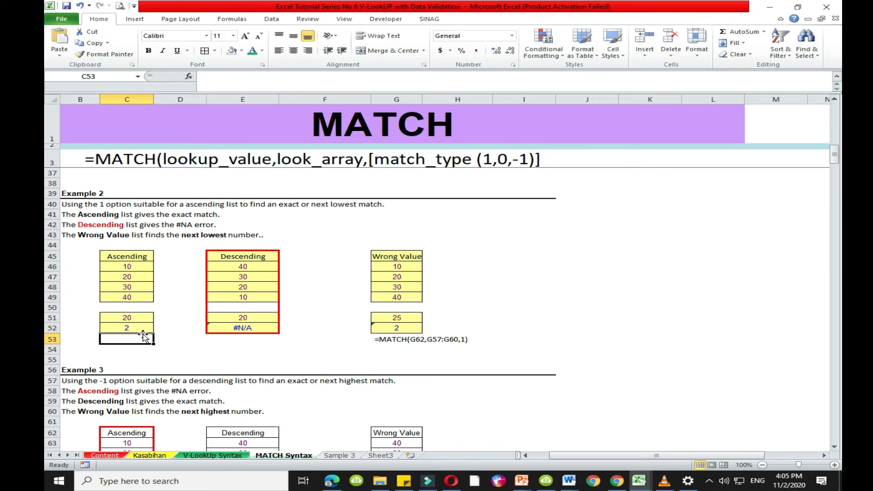
- Test the Example 2 Ascending list's MATCH formula by setting lookup value C51 first to 10 and finally to 40
{"action": "left_click", "coordinate": [143, 317]}
{"action": "type", "text": "10"}
{"action": "key", "text": "Return"}
{"action": "left_click", "coordinate": [137, 268]}
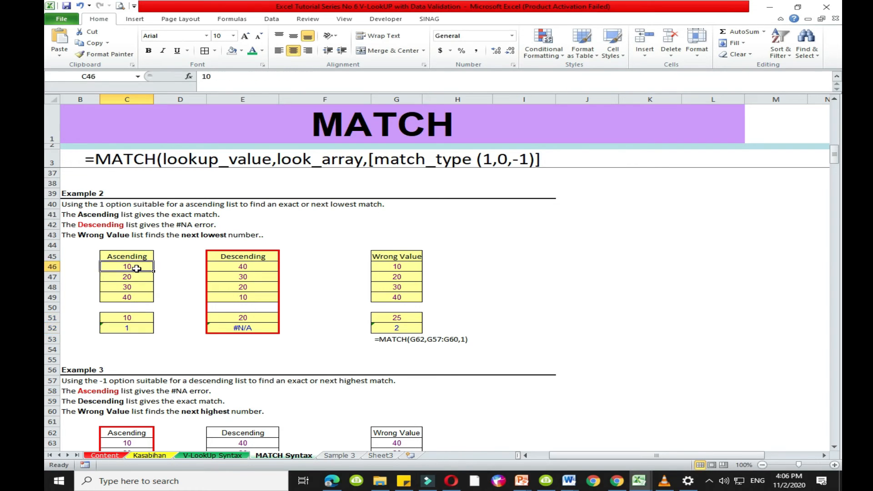
{"action": "left_click_drag", "start_coordinate": [137, 266], "coordinate": [137, 297]}
{"action": "left_click", "coordinate": [136, 268]}
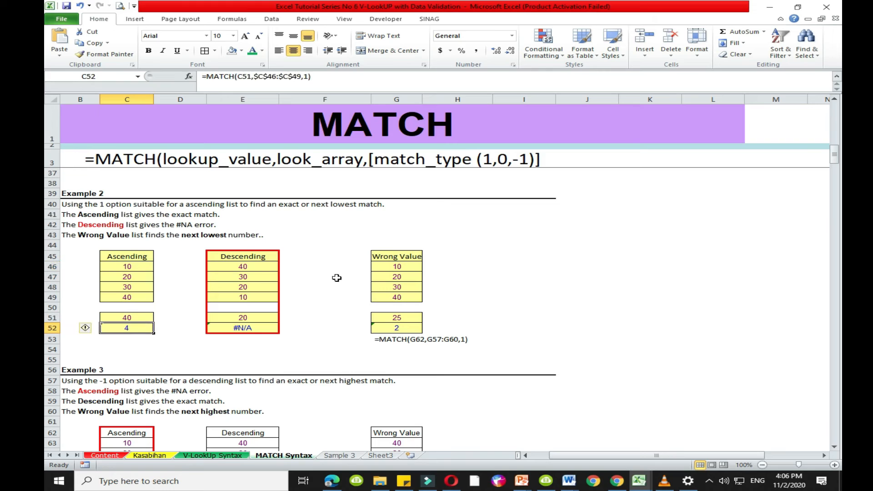
{"action": "left_click", "coordinate": [309, 278]}
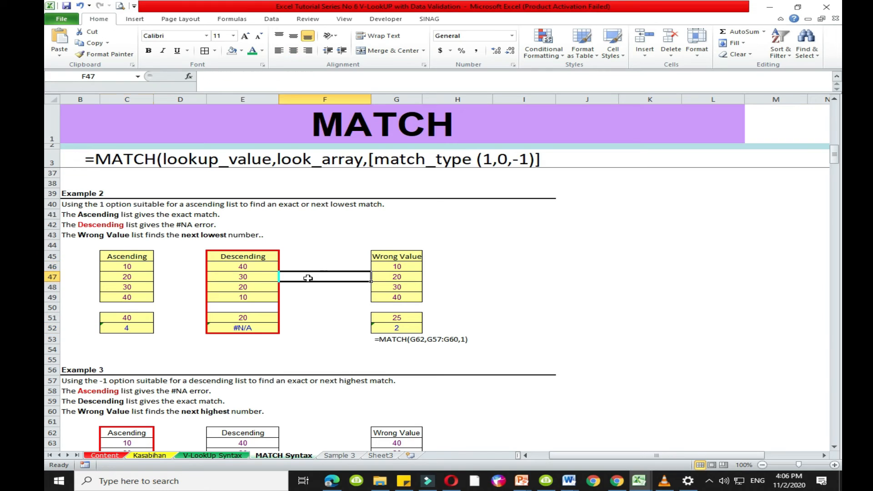
- Rewrite the Example 2 Descending list's formula in E52 as =MATCH(E51,$E$46:$E$49,1), using the less-than match type
{"action": "left_click", "coordinate": [254, 258]}
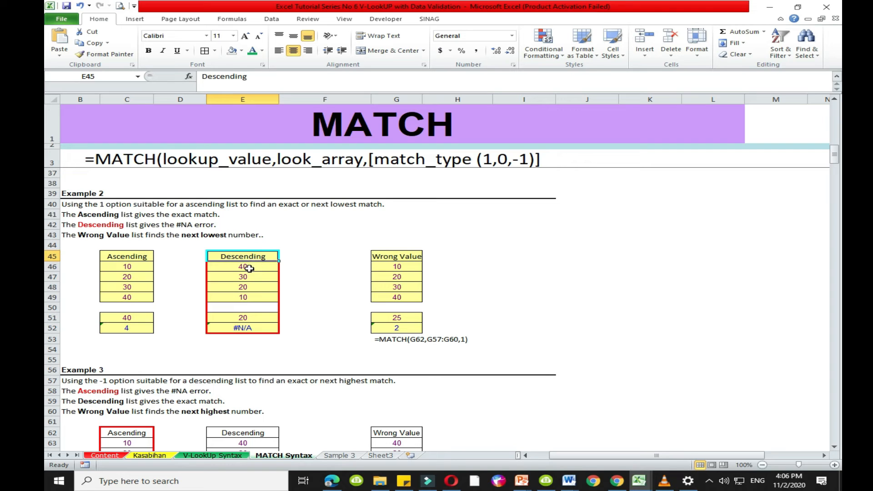
{"action": "left_click", "coordinate": [256, 266]}
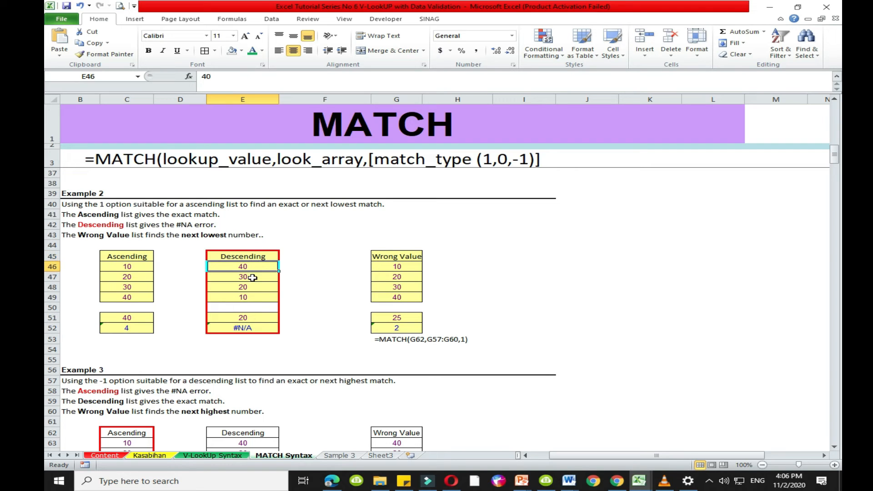
{"action": "left_click", "coordinate": [241, 328]}
{"action": "type", "text": "=match"}
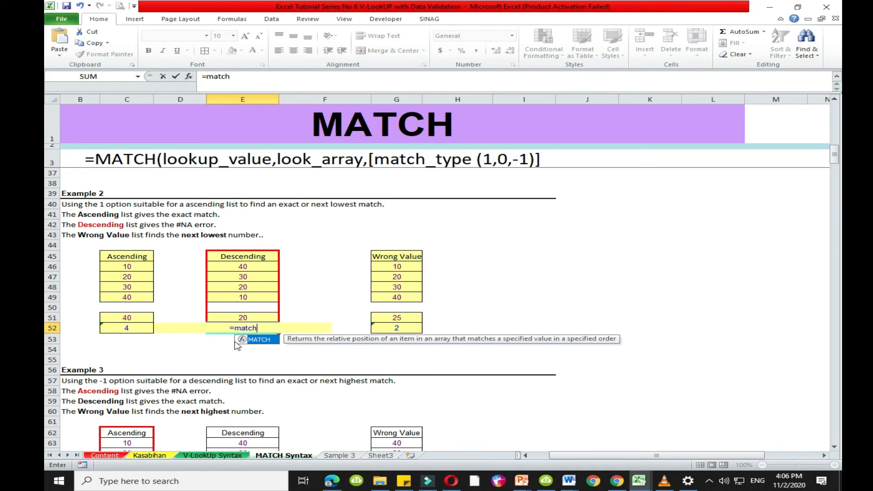
{"action": "key", "text": "Tab"}
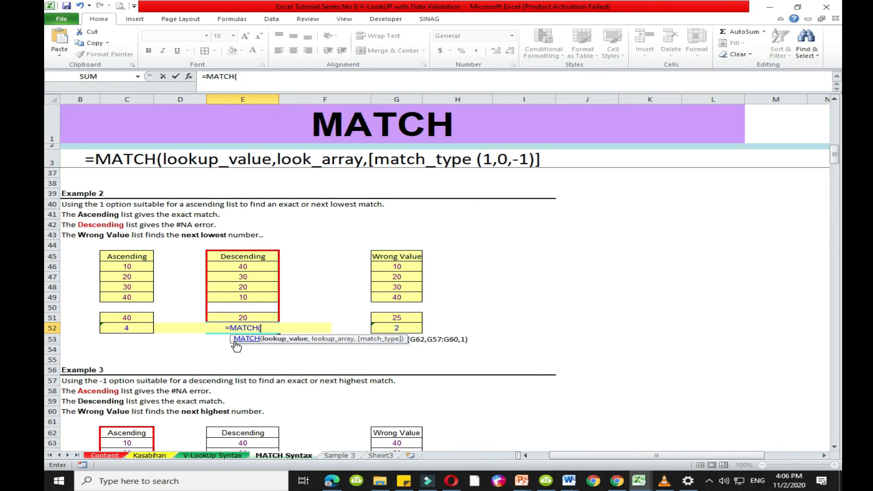
{"action": "left_click", "coordinate": [255, 317]}
{"action": "type", "text": ","}
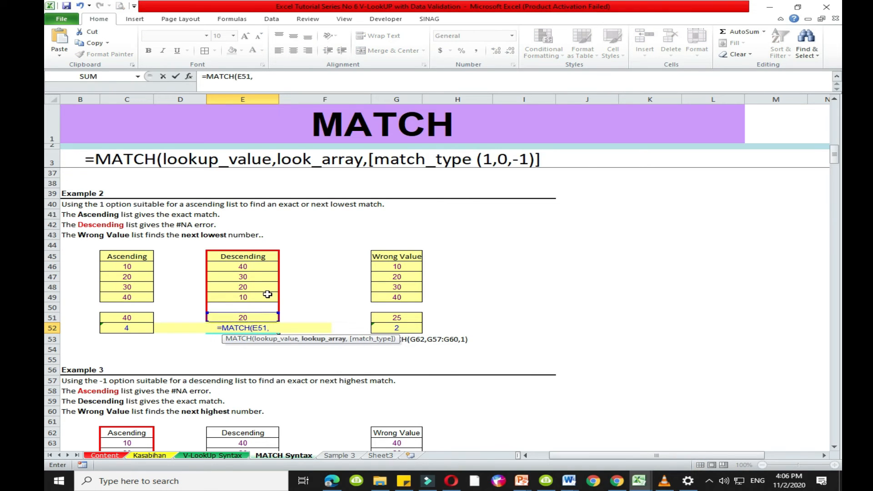
{"action": "left_click_drag", "start_coordinate": [245, 271], "coordinate": [251, 298]}
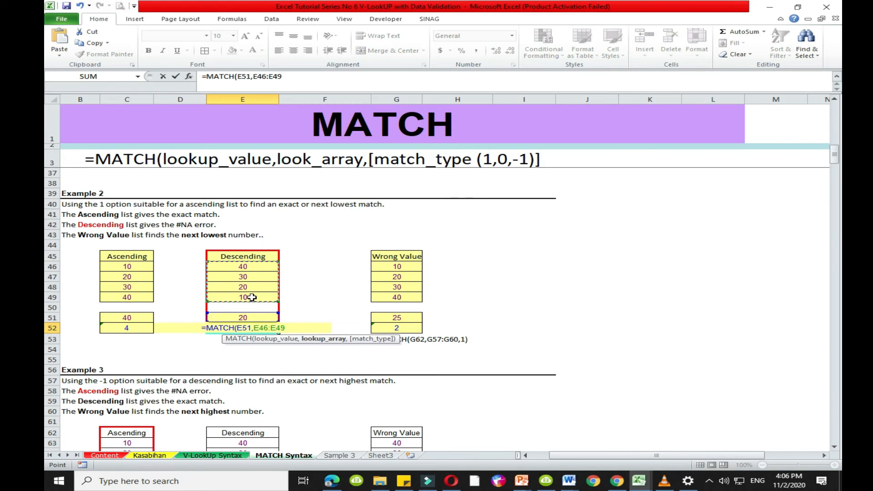
{"action": "key", "text": "F4"}
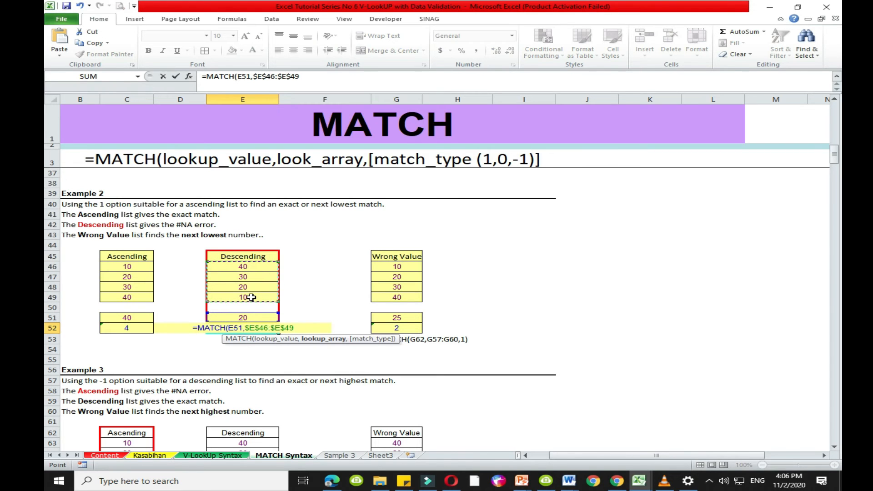
{"action": "type", "text": ","}
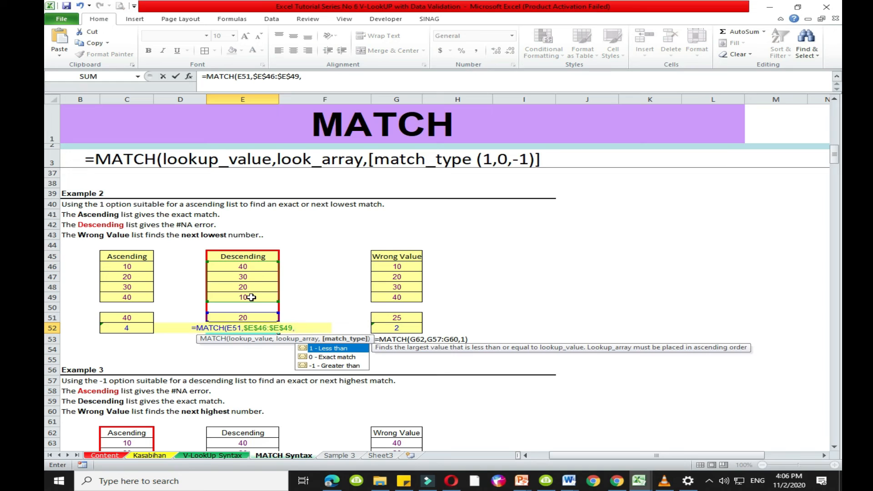
{"action": "double_click", "coordinate": [333, 349]}
{"action": "type", "text": ")"}
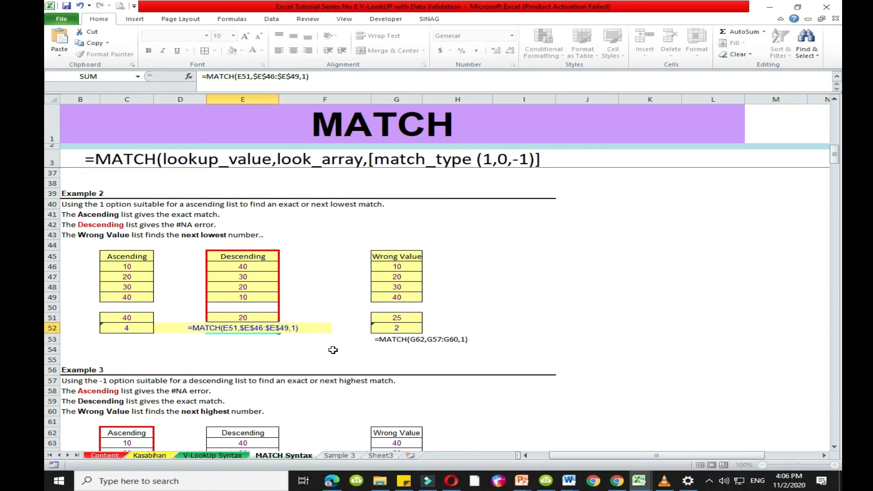
{"action": "key", "text": "Return"}
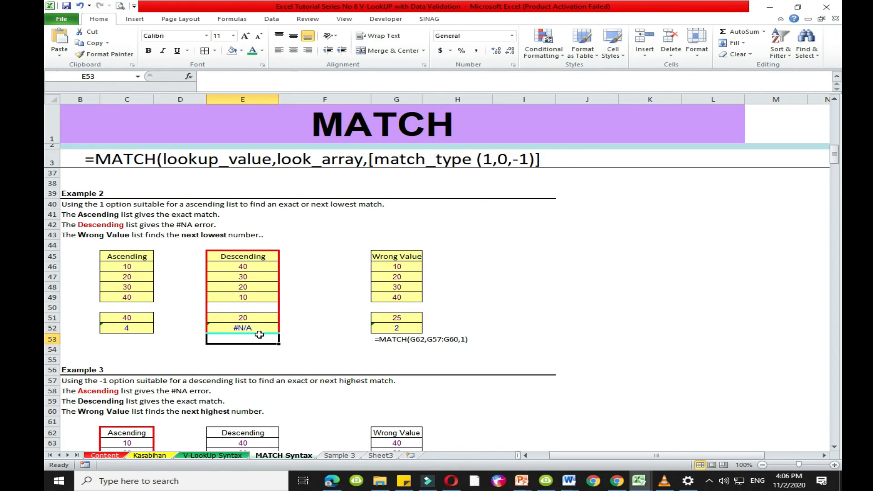
- Test the Example 2 Descending list's MATCH formula with lookup value E51 set to 40 and to 30, checking the 30 in the list
{"action": "left_click", "coordinate": [262, 328]}
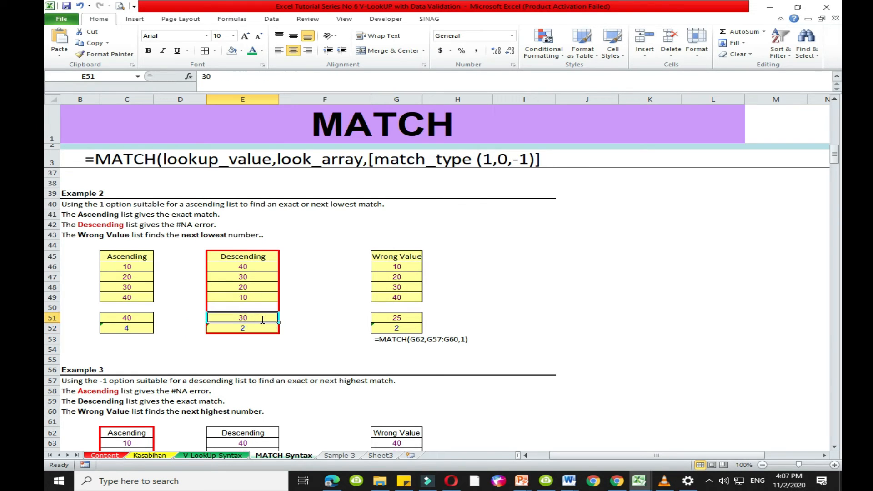
{"action": "type", "text": "40"}
{"action": "key", "text": "Return"}
{"action": "left_click", "coordinate": [251, 317]}
{"action": "left_click", "coordinate": [259, 326]}
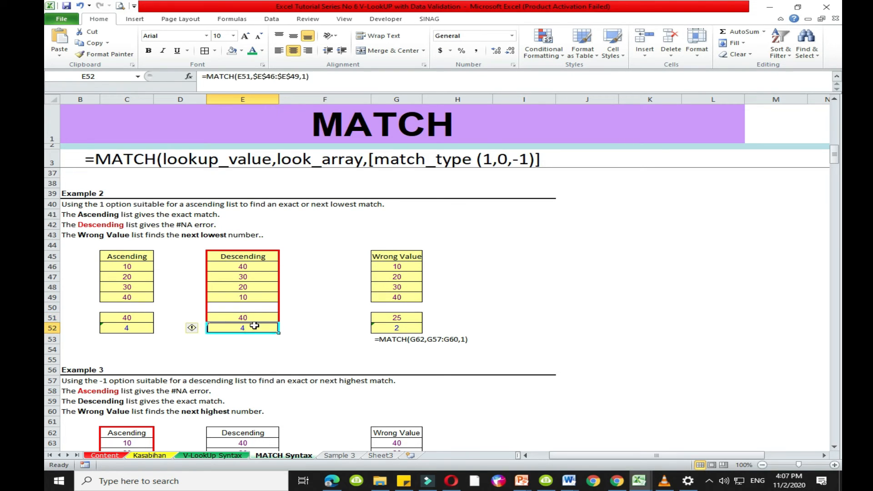
{"action": "left_click", "coordinate": [251, 317]}
{"action": "type", "text": "30"}
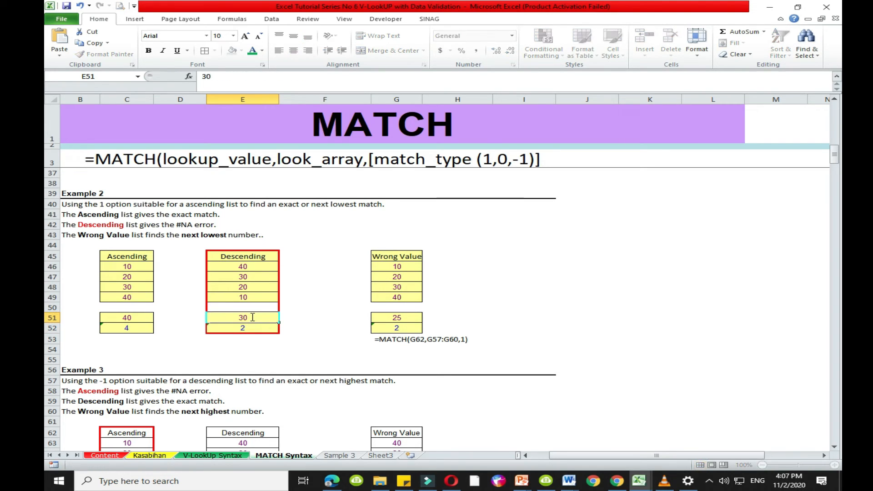
{"action": "key", "text": "Return"}
{"action": "left_click", "coordinate": [257, 348]}
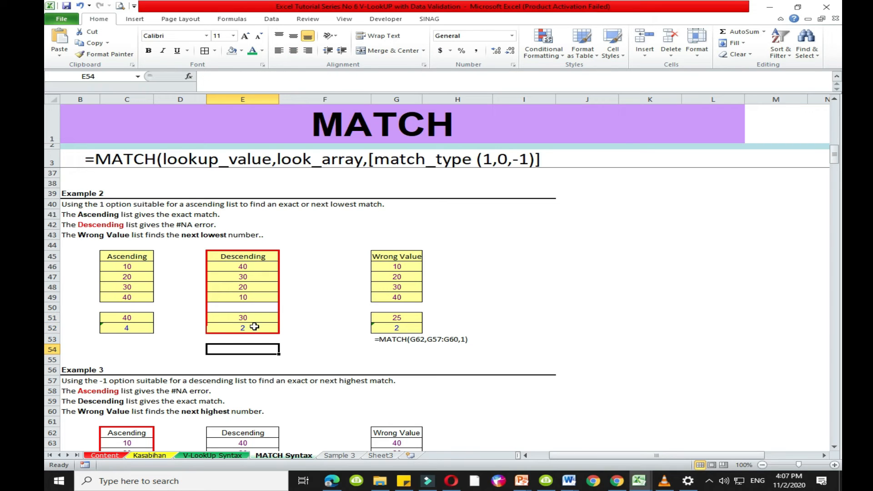
{"action": "left_click", "coordinate": [250, 328]}
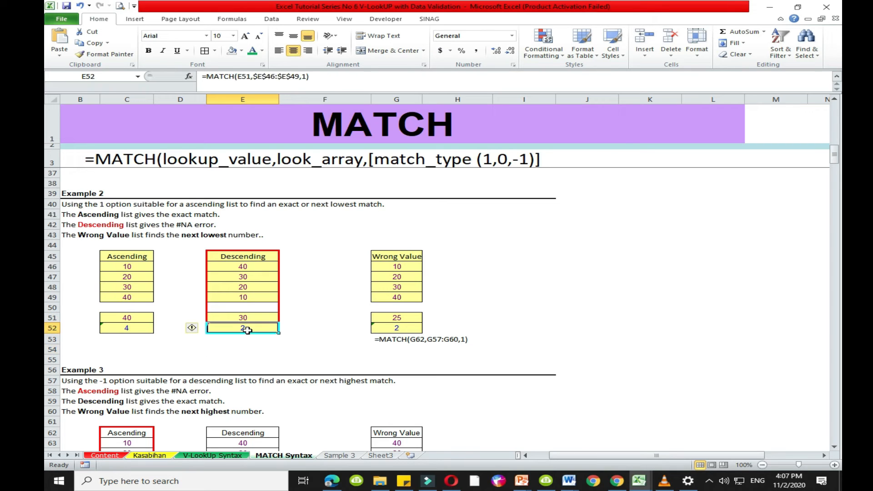
{"action": "left_click", "coordinate": [261, 278]}
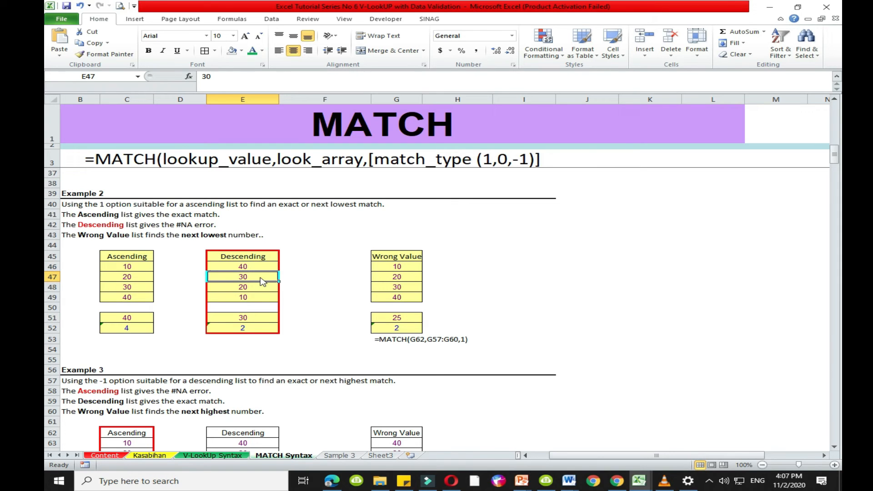
- Set the Descending list's lookup value E51 to 40, check it against E46:E49, and finally set it to 10
{"action": "left_click", "coordinate": [230, 320]}
{"action": "type", "text": "40"}
{"action": "key", "text": "Return"}
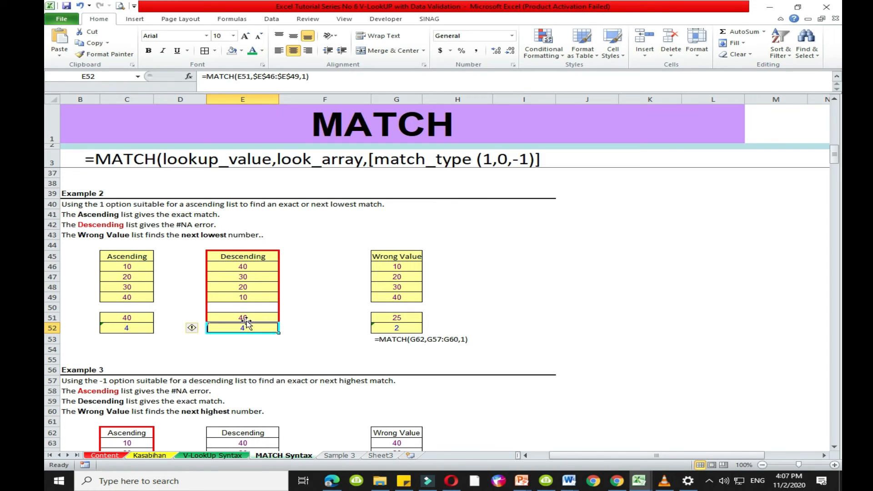
{"action": "left_click_drag", "start_coordinate": [242, 269], "coordinate": [239, 296]}
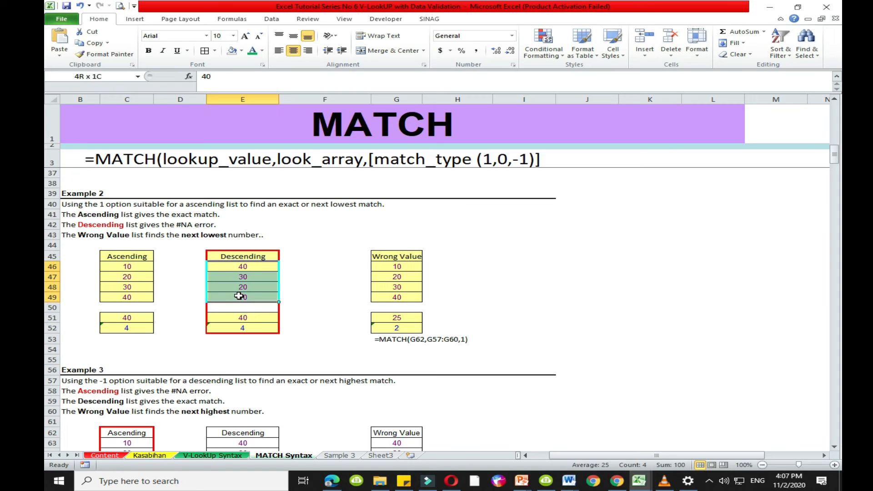
{"action": "left_click", "coordinate": [239, 297]}
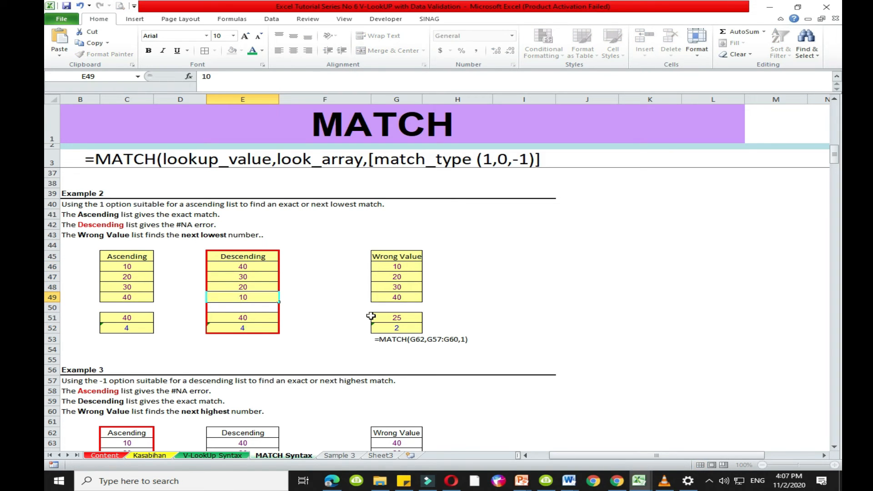
{"action": "left_click", "coordinate": [257, 309]}
{"action": "left_click", "coordinate": [260, 319]}
{"action": "type", "text": "10"}
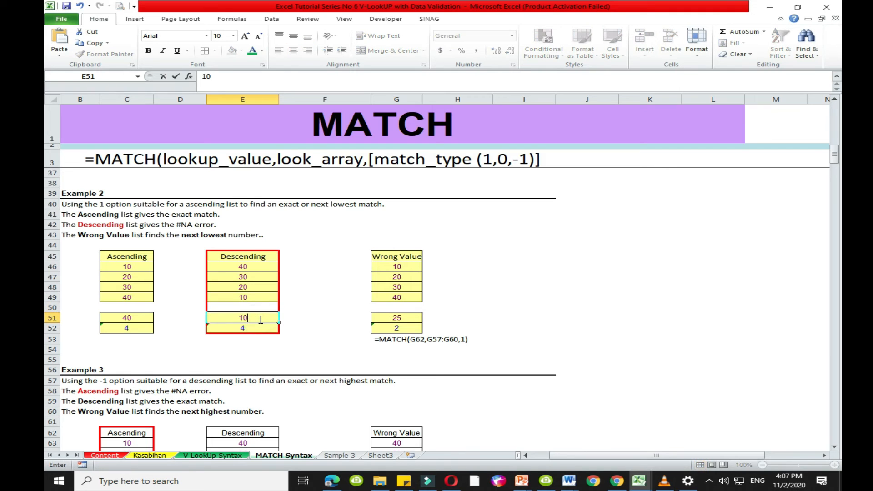
{"action": "key", "text": "Return"}
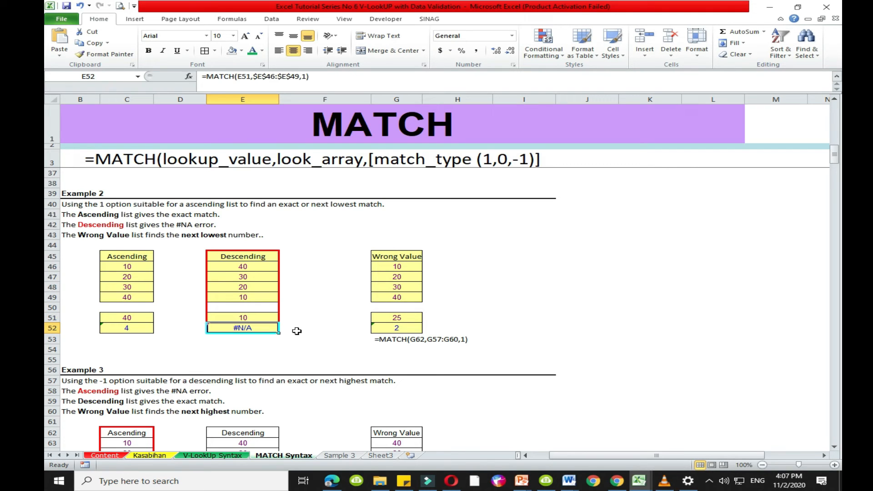
{"action": "left_click", "coordinate": [298, 331]}
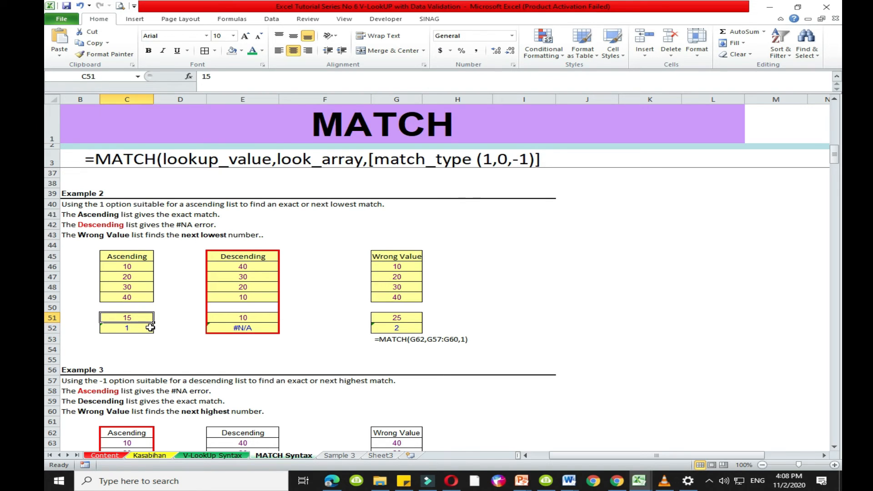
- Test the Example 2 Ascending list's MATCH formula with an in-between number by setting lookup value C51 to 25
{"action": "left_click", "coordinate": [149, 328]}
{"action": "left_click", "coordinate": [145, 320]}
{"action": "type", "text": "25"}
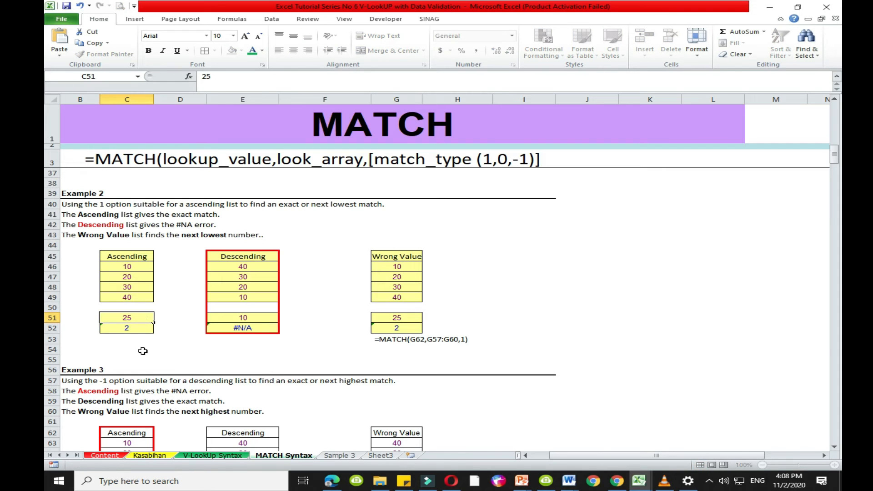
{"action": "key", "text": "Return"}
{"action": "key", "text": "Return"}
{"action": "left_click", "coordinate": [144, 317]}
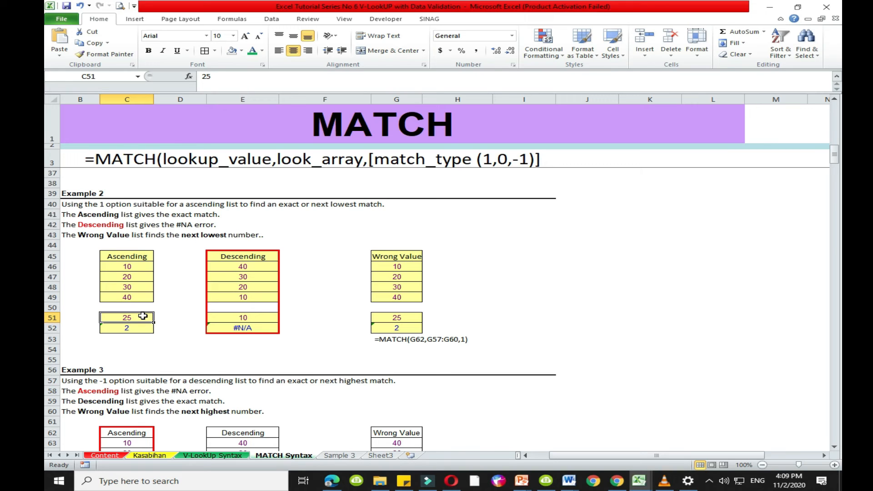
- Number the Ascending list's positions 1, 2, 3 and 4 beside its values in cells D46 to D49
{"action": "left_click", "coordinate": [147, 286]}
{"action": "left_click", "coordinate": [168, 266]}
{"action": "type", "text": "1"}
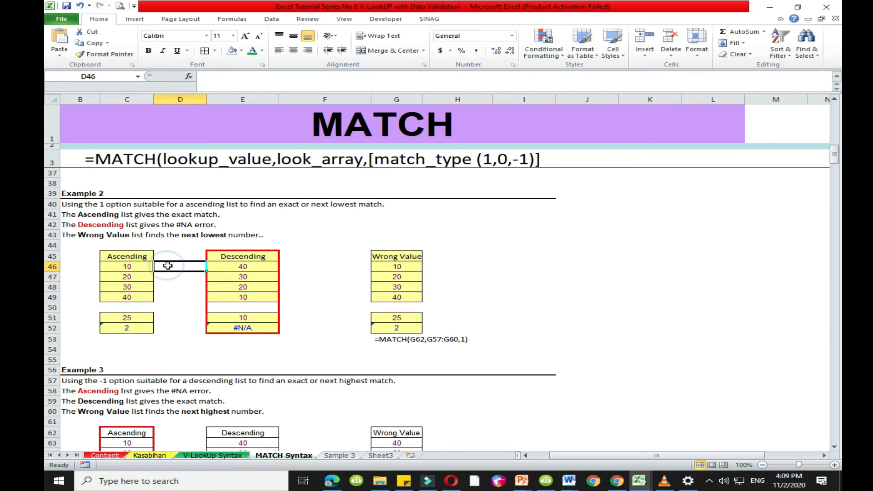
{"action": "left_click", "coordinate": [170, 276]}
{"action": "type", "text": "2"}
{"action": "left_click", "coordinate": [171, 286]}
{"action": "type", "text": "3"}
{"action": "left_click", "coordinate": [176, 306]}
{"action": "left_click", "coordinate": [176, 295]}
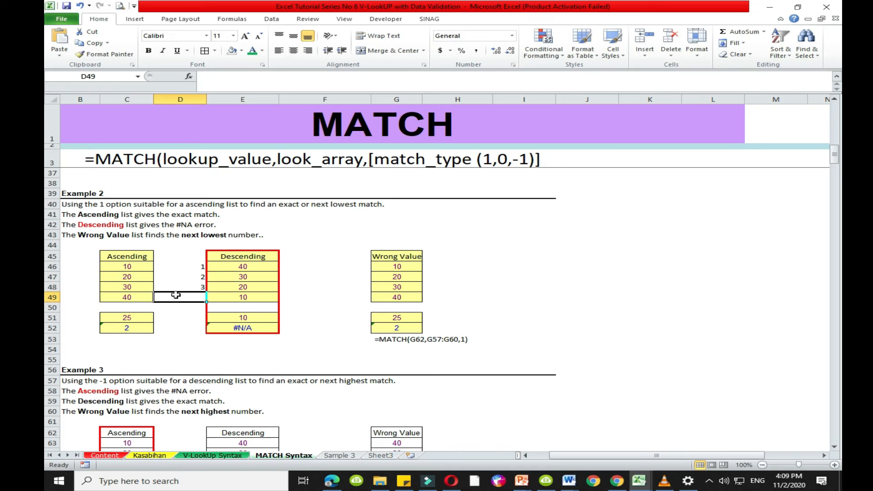
{"action": "type", "text": "4"}
{"action": "left_click", "coordinate": [175, 310]}
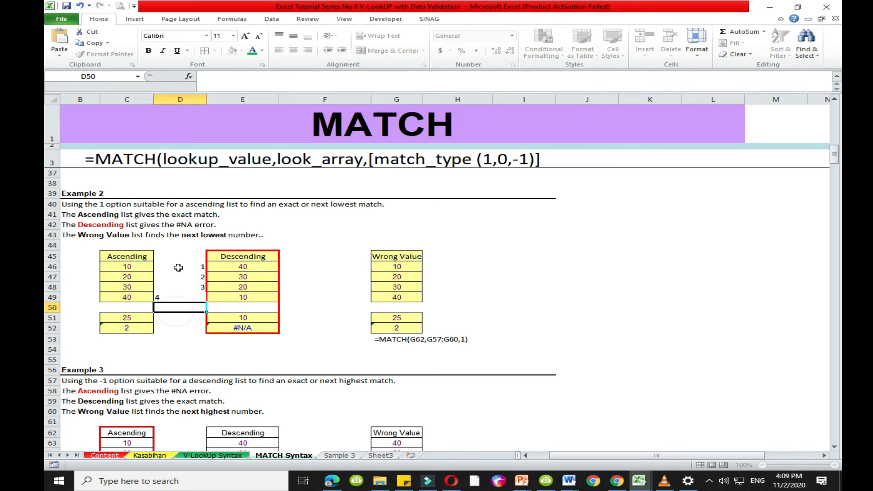
- Center the position numbers in D46:D49 horizontally
{"action": "left_click_drag", "start_coordinate": [175, 268], "coordinate": [176, 296]}
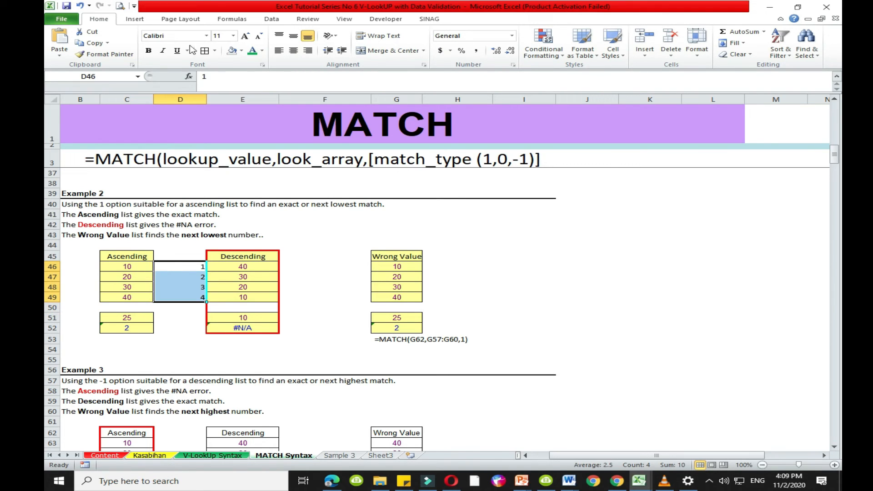
{"action": "left_click", "coordinate": [293, 50]}
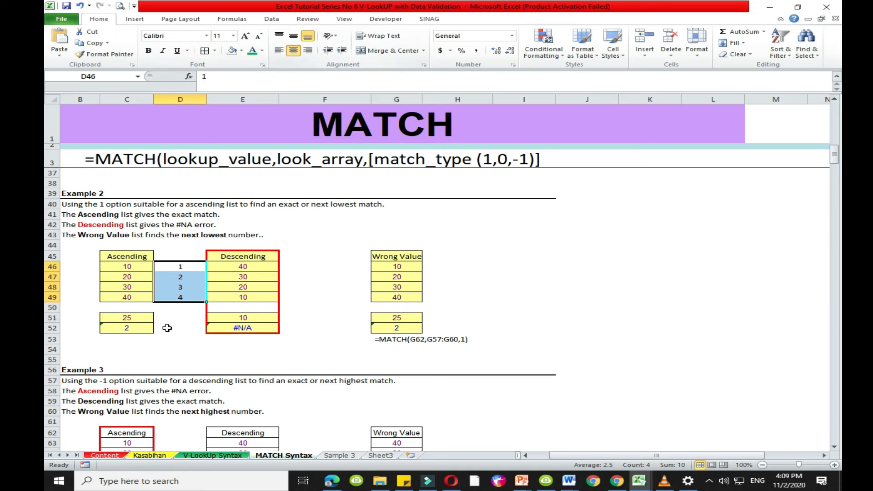
{"action": "left_click", "coordinate": [163, 343]}
- Compare the Ascending list's values 20 and 30 with their position numbers to see where lookup value 25 falls
{"action": "left_click_drag", "start_coordinate": [128, 267], "coordinate": [132, 297]}
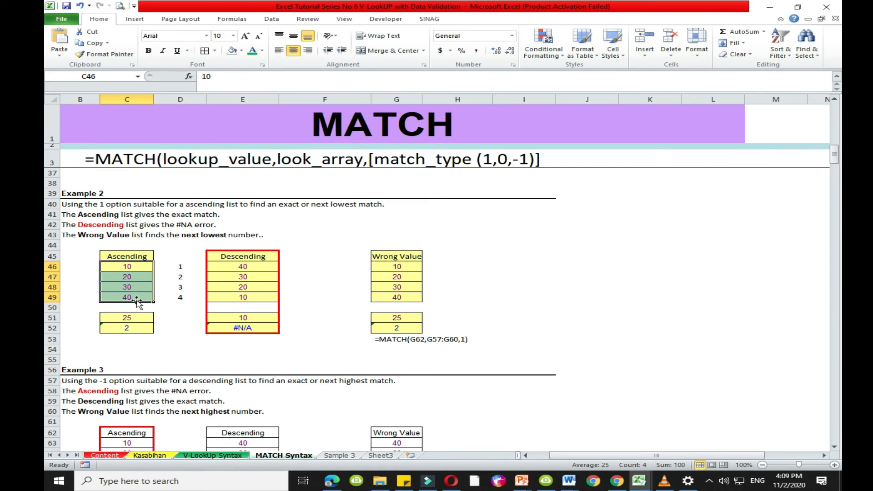
{"action": "left_click", "coordinate": [135, 278]}
{"action": "left_click_drag", "start_coordinate": [135, 278], "coordinate": [136, 287]}
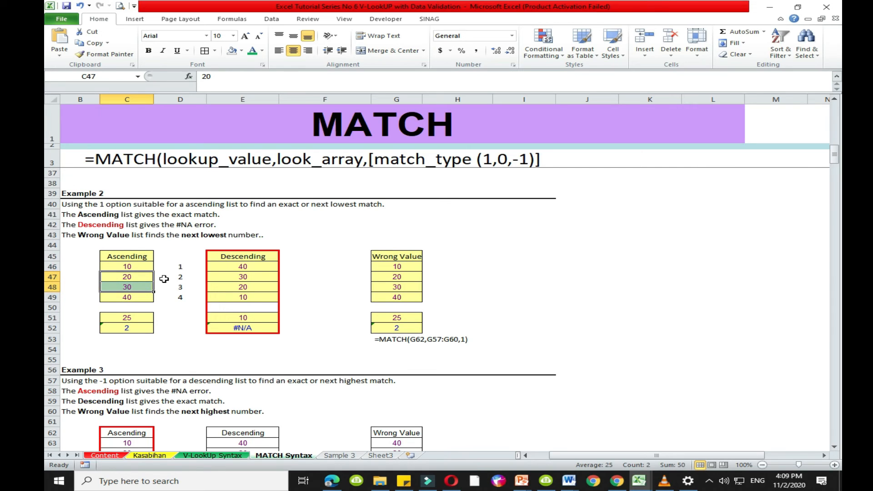
{"action": "left_click_drag", "start_coordinate": [164, 278], "coordinate": [159, 286]}
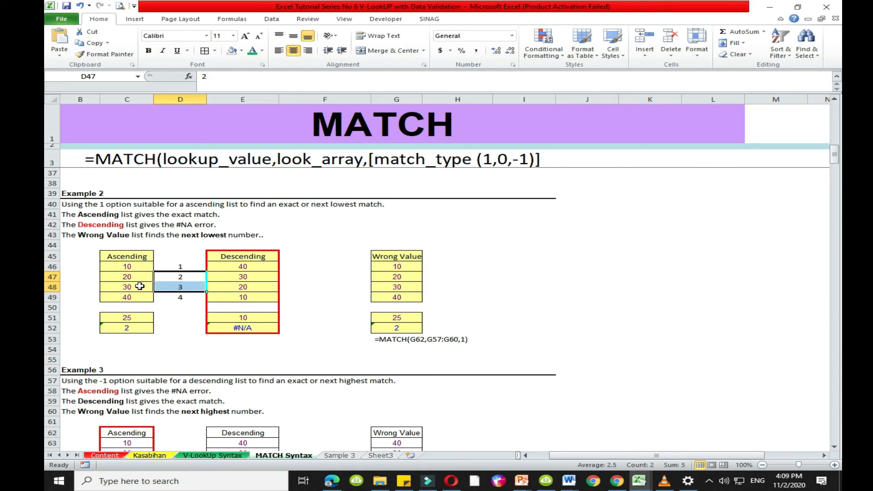
{"action": "left_click", "coordinate": [140, 286]}
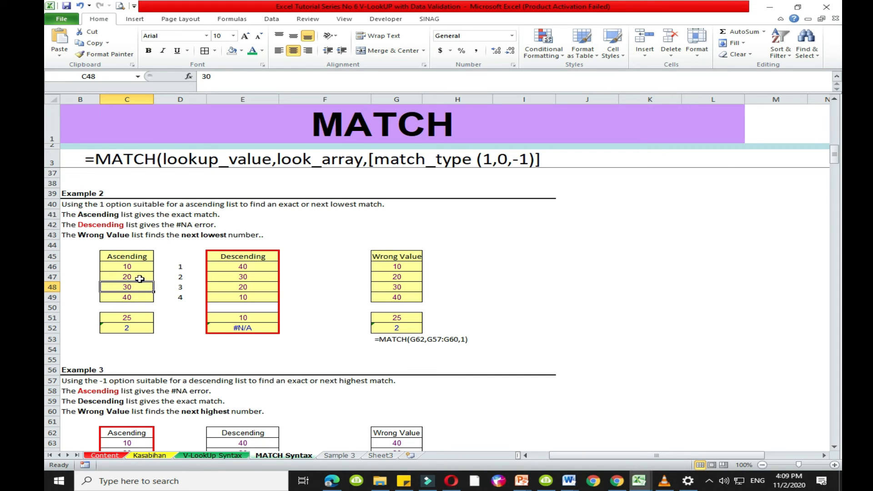
{"action": "left_click", "coordinate": [140, 277]}
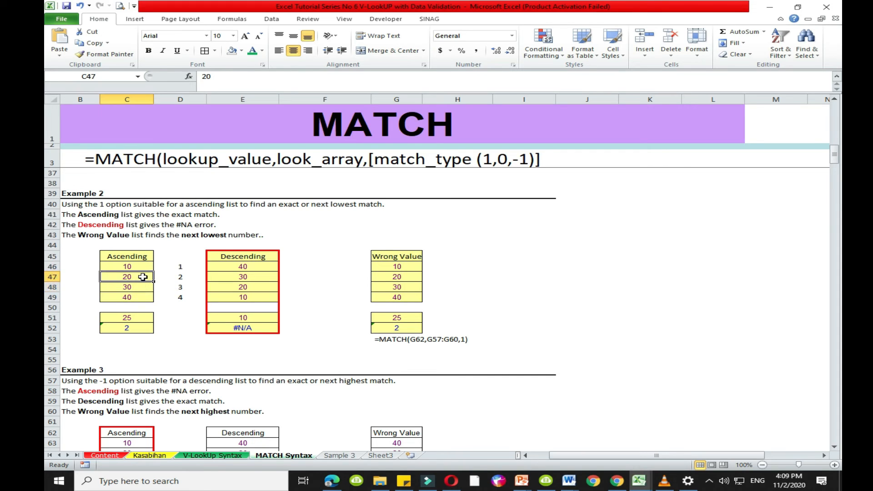
- Test the Example 2 Ascending list's MATCH formula by setting lookup value C51 to 9 and to 18 in turn
{"action": "left_click_drag", "start_coordinate": [143, 277], "coordinate": [156, 277]}
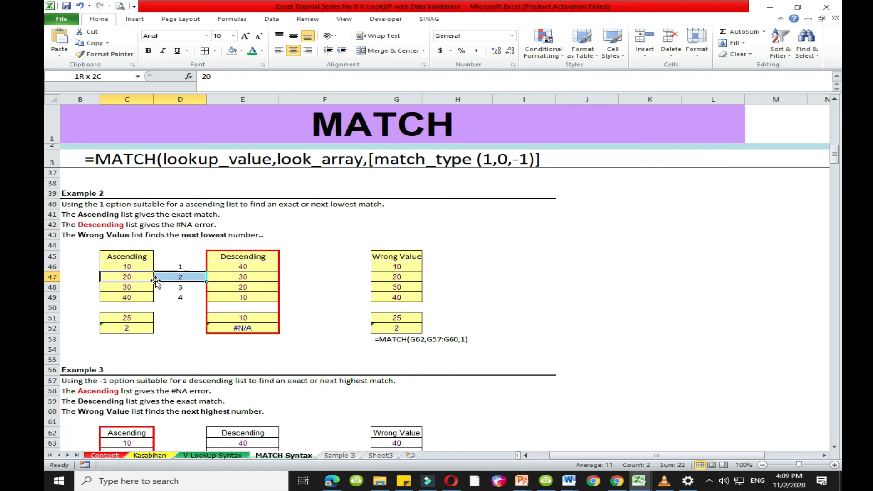
{"action": "left_click", "coordinate": [124, 331]}
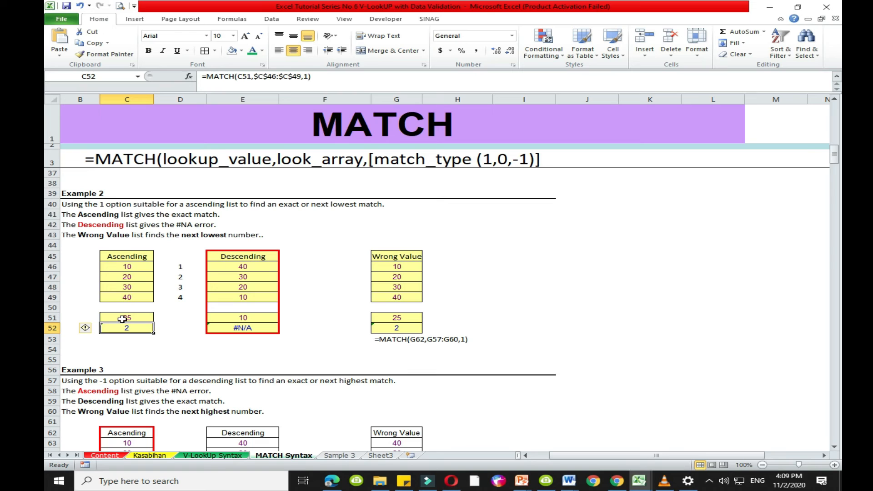
{"action": "left_click", "coordinate": [122, 319]}
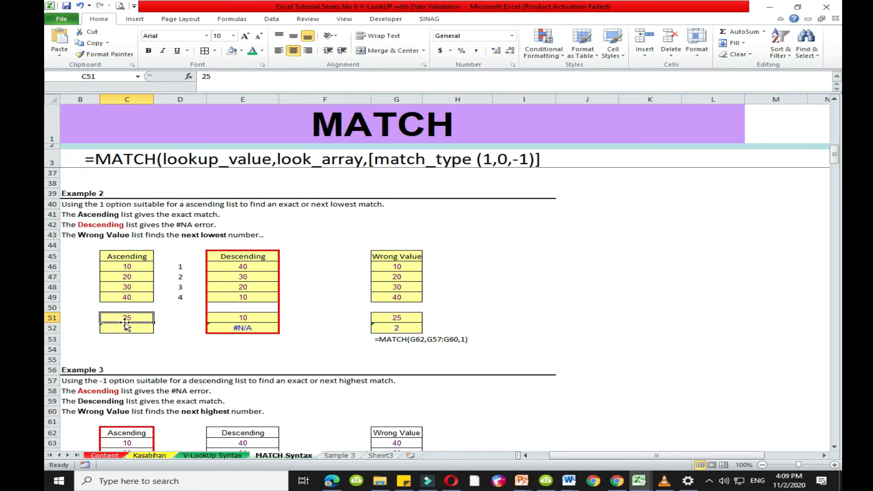
{"action": "type", "text": "9"}
{"action": "key", "text": "Return"}
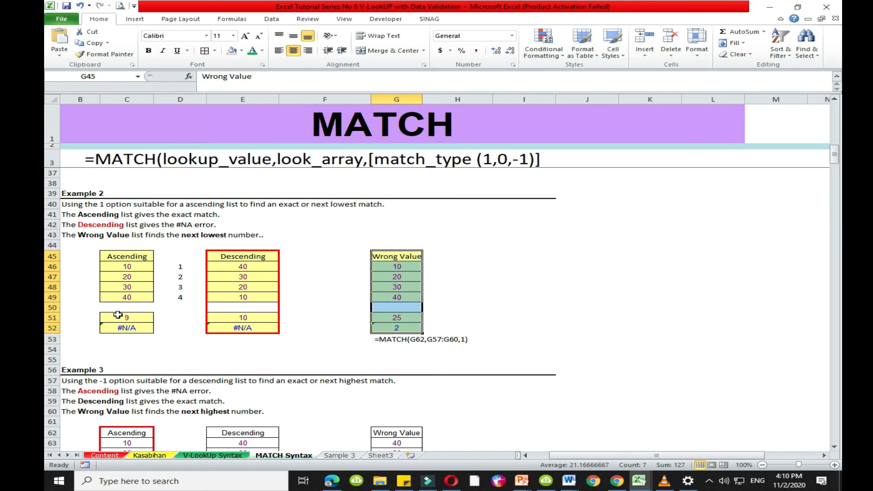
{"action": "left_click", "coordinate": [118, 315]}
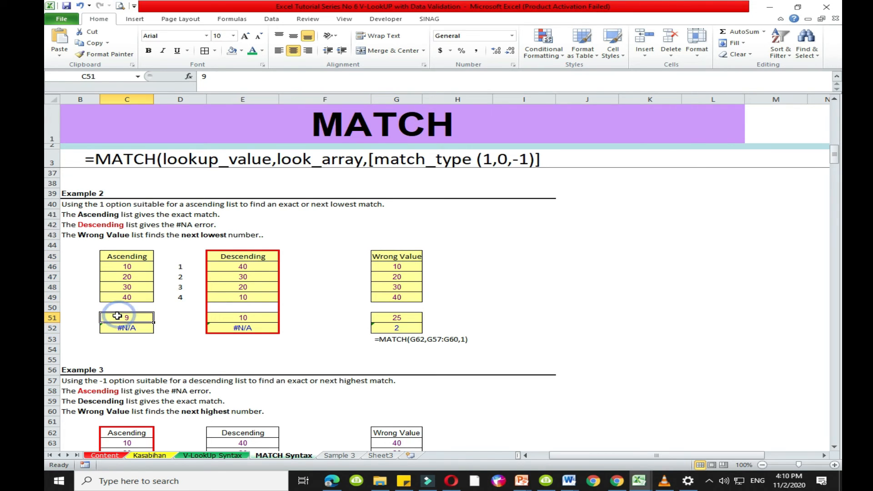
{"action": "type", "text": "18"}
{"action": "key", "text": "ctrl+Return"}
{"action": "left_click", "coordinate": [130, 349]}
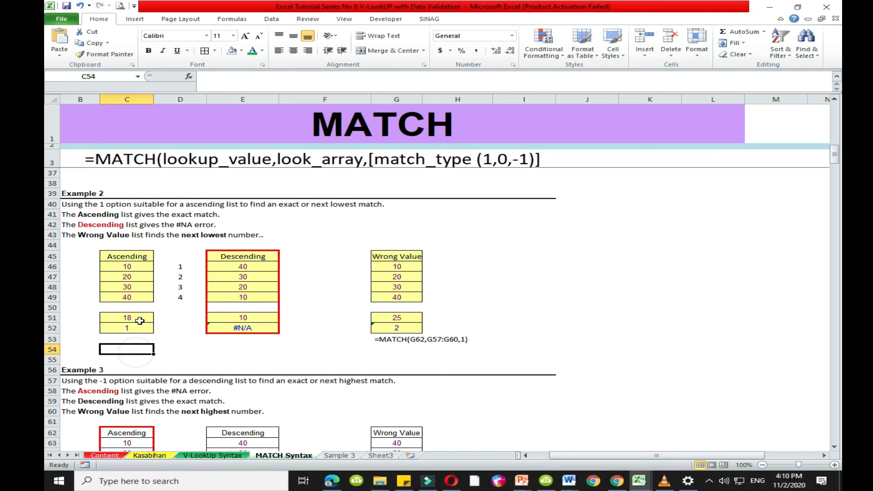
{"action": "left_click", "coordinate": [136, 330]}
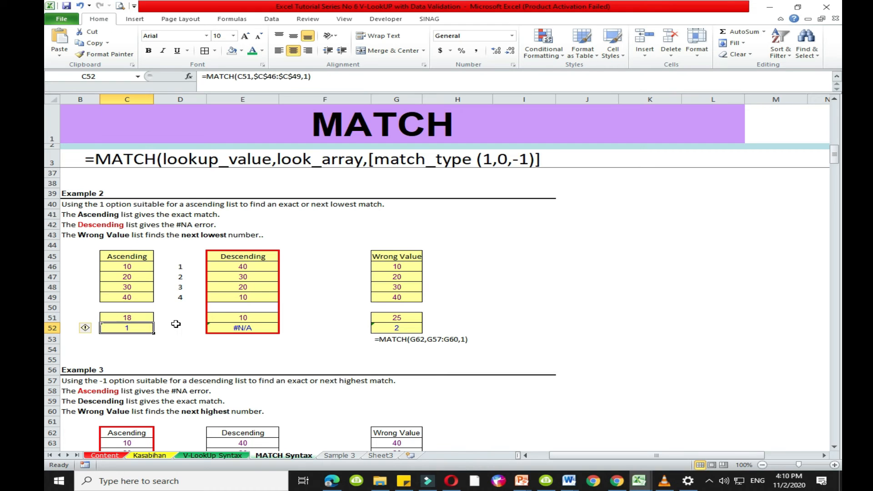
- Read the Example 3 notes on the -1 match type and examine the Ascending and Descending lists they describe
{"action": "scroll", "coordinate": [176, 323], "scroll_direction": "down", "scroll_amount": 2}
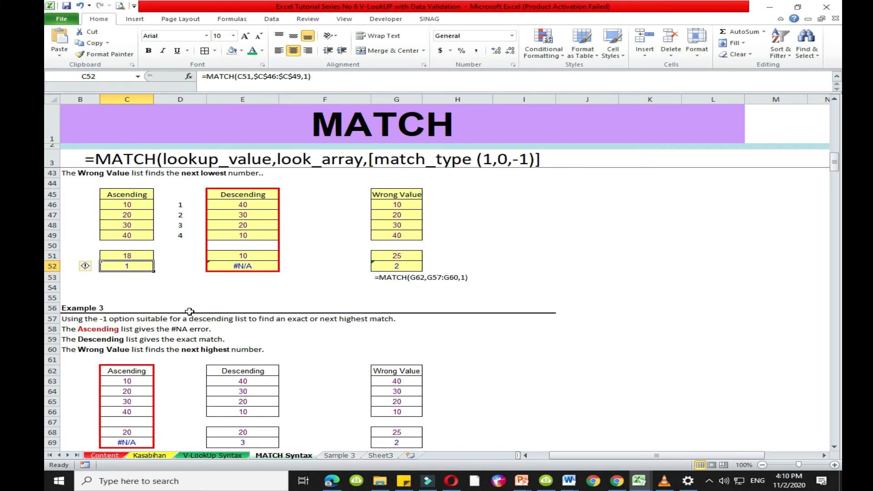
{"action": "scroll", "coordinate": [173, 237], "scroll_direction": "down", "scroll_amount": 2}
{"action": "scroll", "coordinate": [164, 275], "scroll_direction": "down", "scroll_amount": 2}
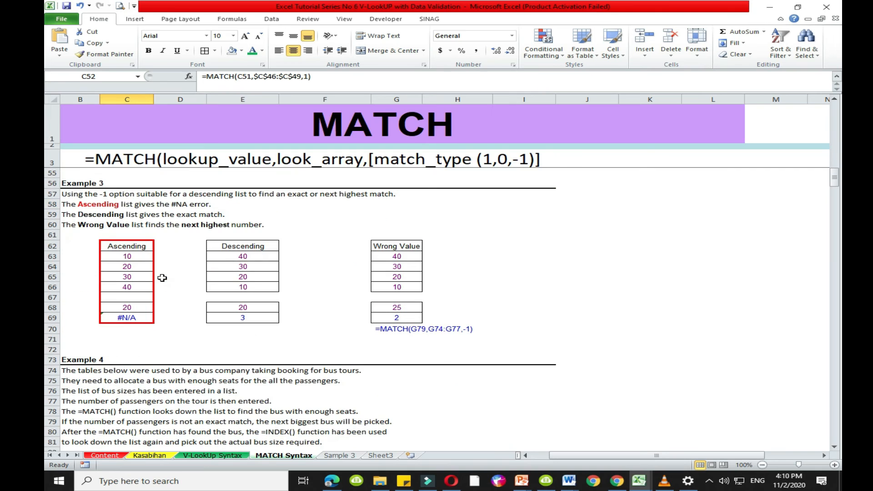
{"action": "scroll", "coordinate": [166, 279], "scroll_direction": "up", "scroll_amount": 1}
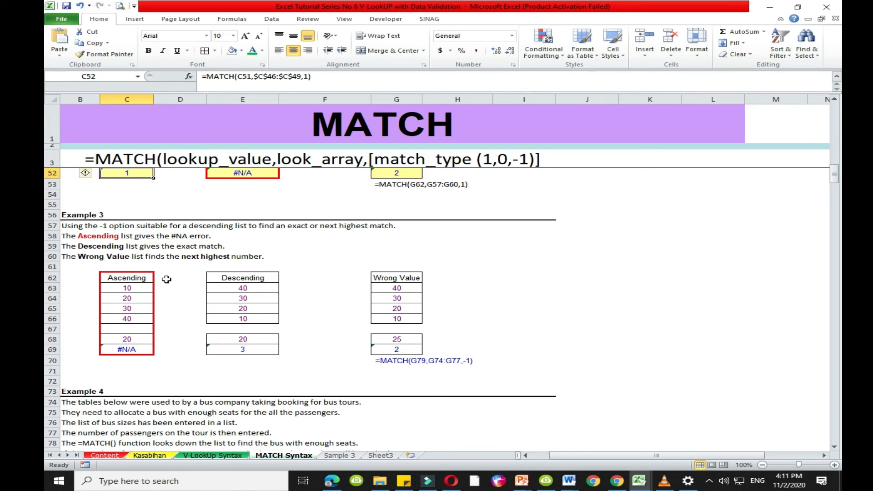
{"action": "left_click", "coordinate": [83, 227]}
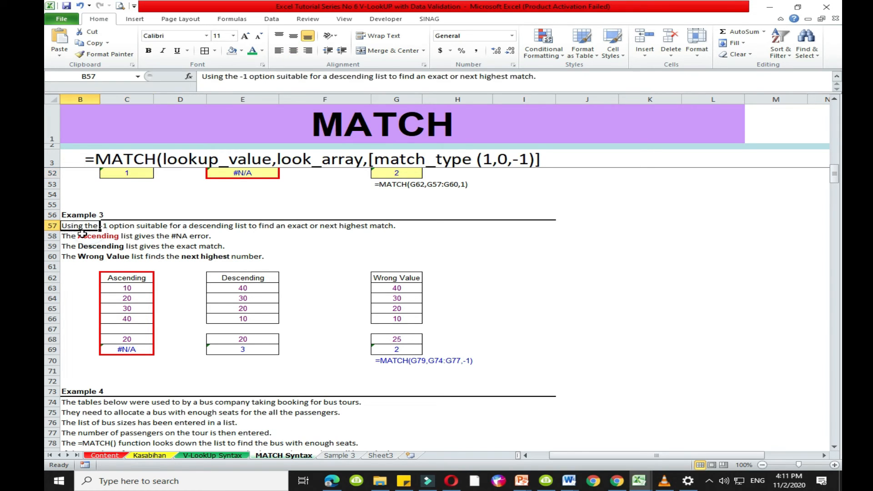
{"action": "left_click", "coordinate": [86, 236]}
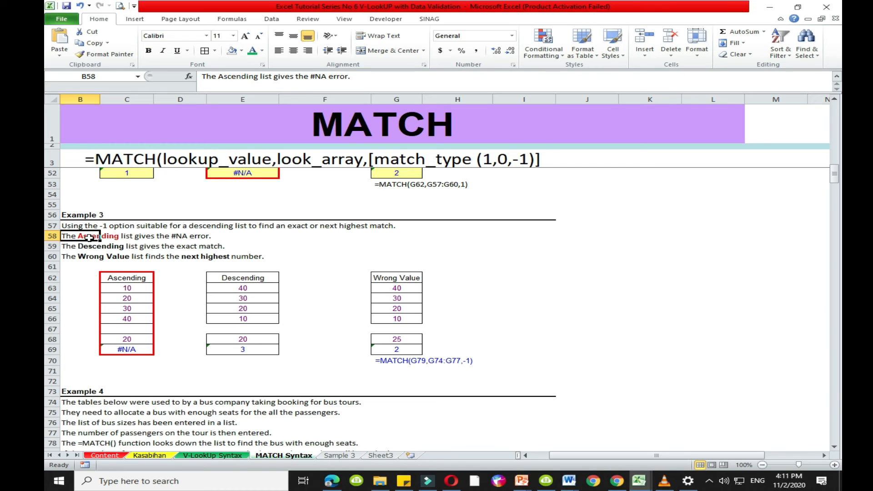
{"action": "left_click_drag", "start_coordinate": [127, 278], "coordinate": [126, 349]}
{"action": "left_click_drag", "start_coordinate": [243, 277], "coordinate": [247, 348]}
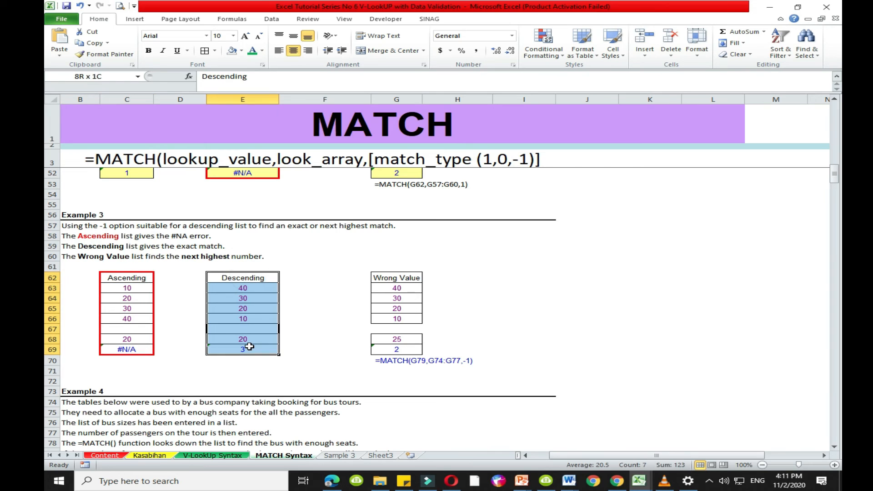
{"action": "left_click", "coordinate": [121, 276]}
- Enter =MATCH(C68,$C$63:$C$66,-1) in C69 for Example 3's Ascending list
{"action": "left_click", "coordinate": [131, 348]}
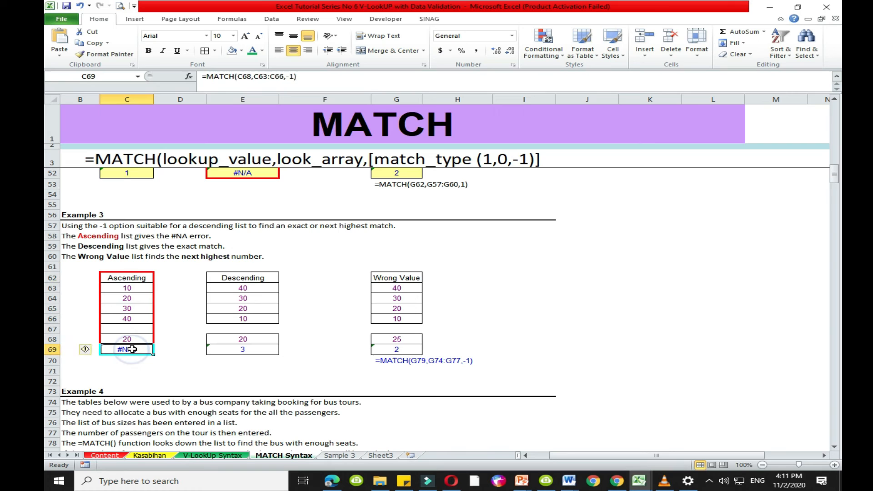
{"action": "type", "text": "-"}
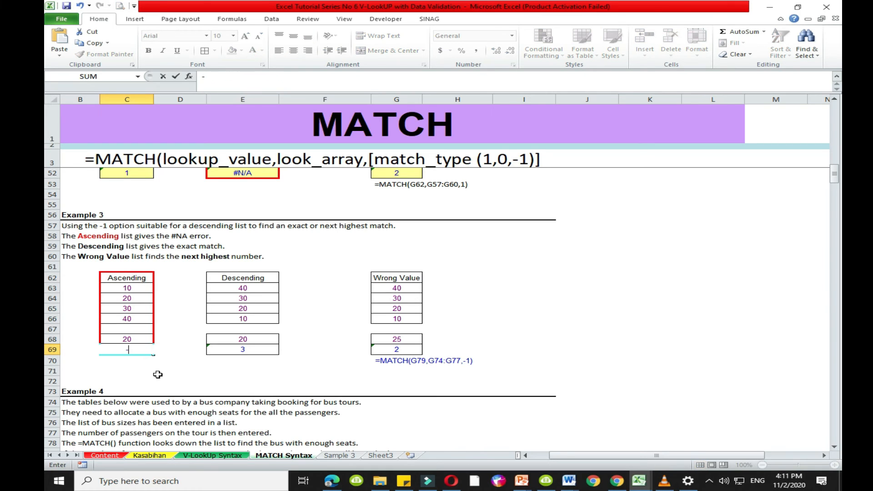
{"action": "key", "text": "BackSpace"}
{"action": "type", "text": "=match"}
{"action": "key", "text": "Tab"}
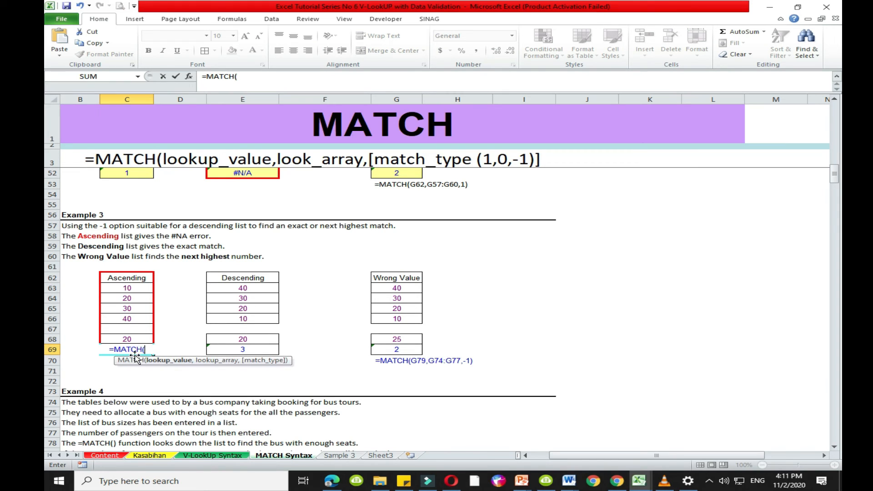
{"action": "left_click", "coordinate": [140, 338]}
{"action": "type", "text": ","}
{"action": "left_click_drag", "start_coordinate": [142, 292], "coordinate": [143, 316]}
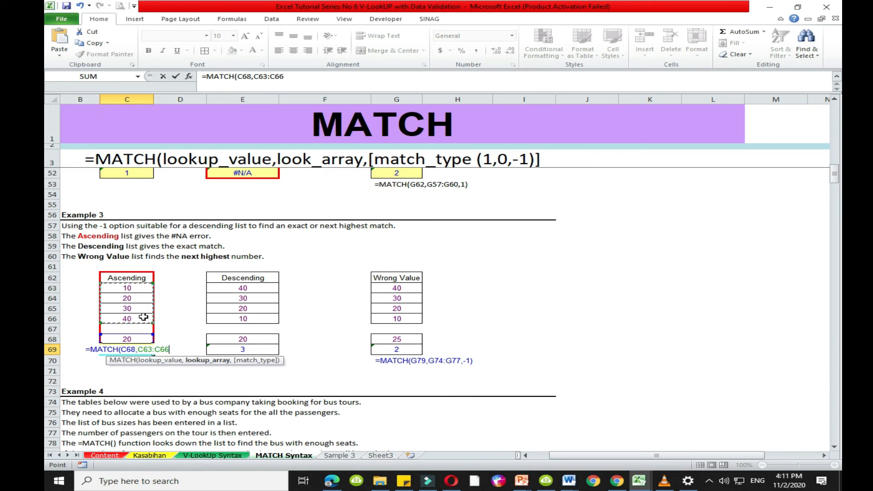
{"action": "key", "text": "F4"}
{"action": "type", "text": ","}
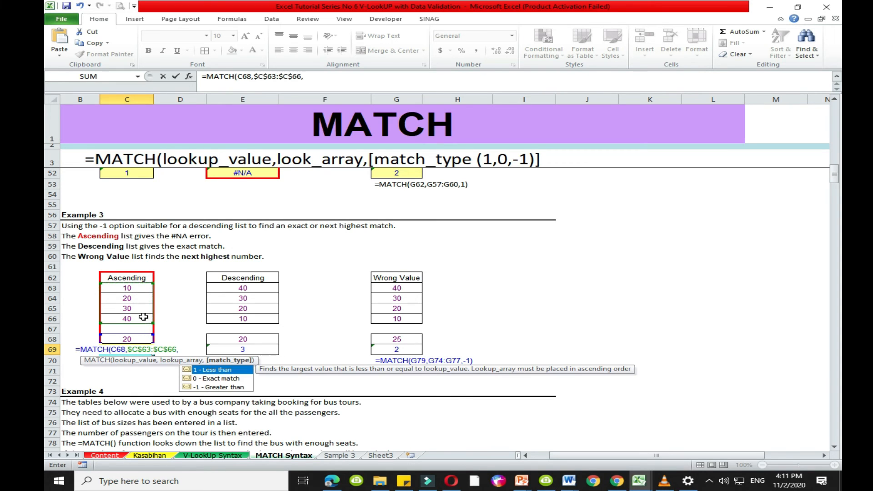
{"action": "left_click", "coordinate": [212, 387]}
{"action": "double_click", "coordinate": [212, 387]}
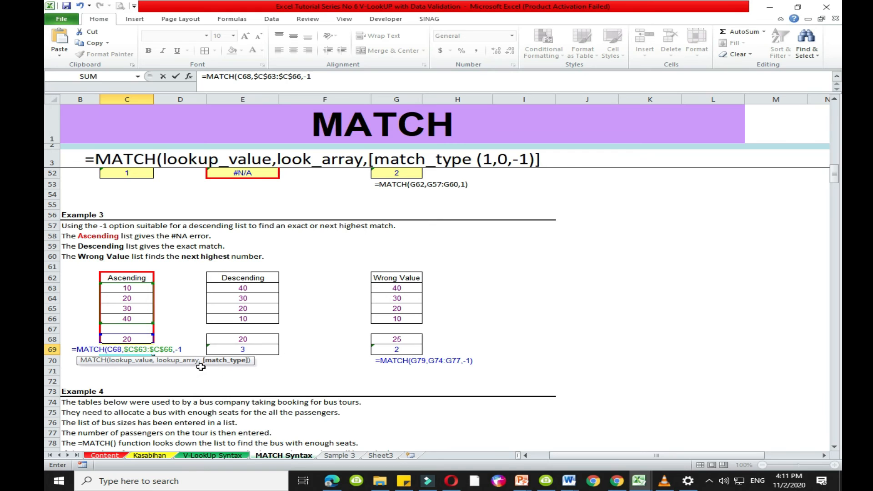
{"action": "type", "text": ")"}
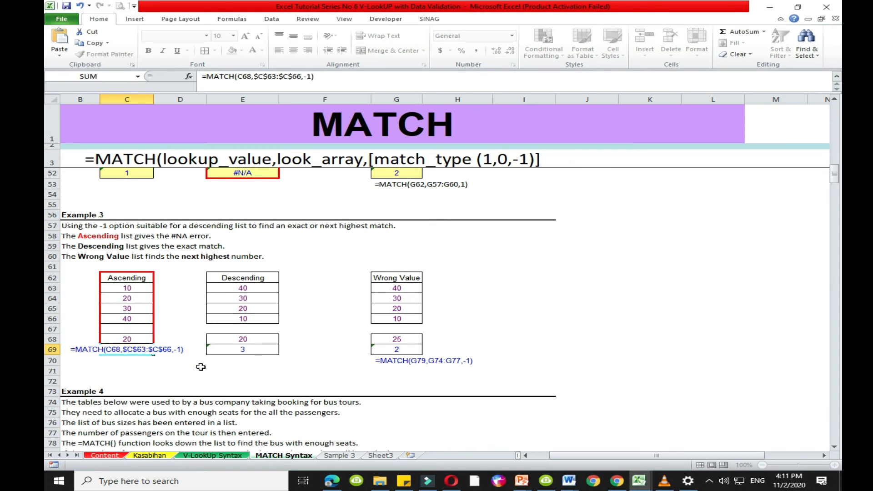
{"action": "key", "text": "Return"}
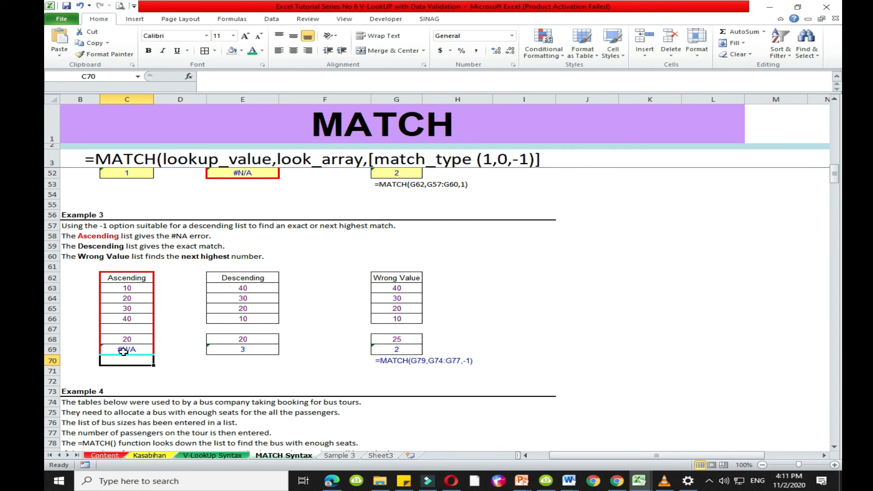
- Test the Example 3 Ascending list's MATCH formula by setting lookup value C68 to 10, 40 and 30 in turn
{"action": "left_click", "coordinate": [129, 350]}
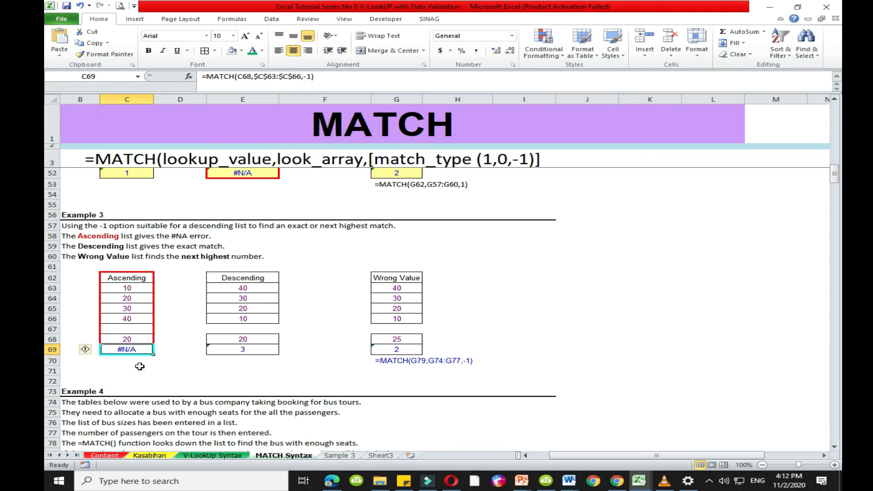
{"action": "left_click", "coordinate": [139, 339]}
{"action": "type", "text": "10"}
{"action": "key", "text": "Return"}
{"action": "left_click", "coordinate": [142, 338]}
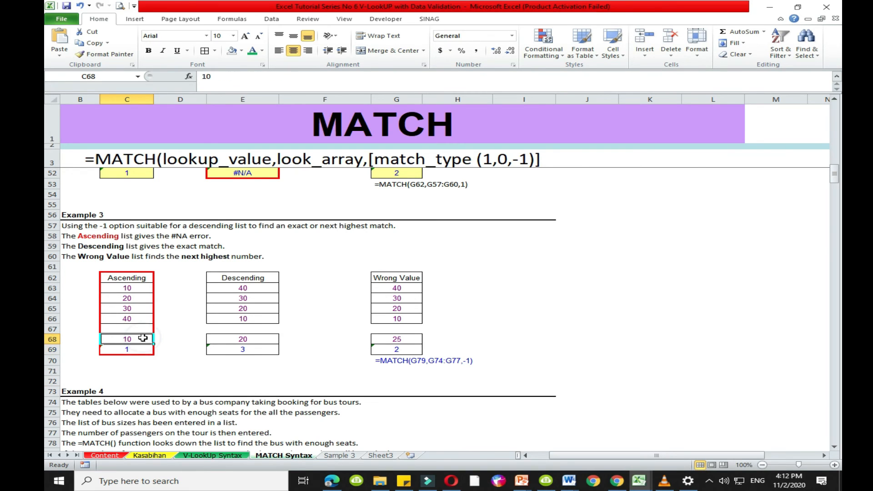
{"action": "type", "text": "40"}
{"action": "key", "text": "Return"}
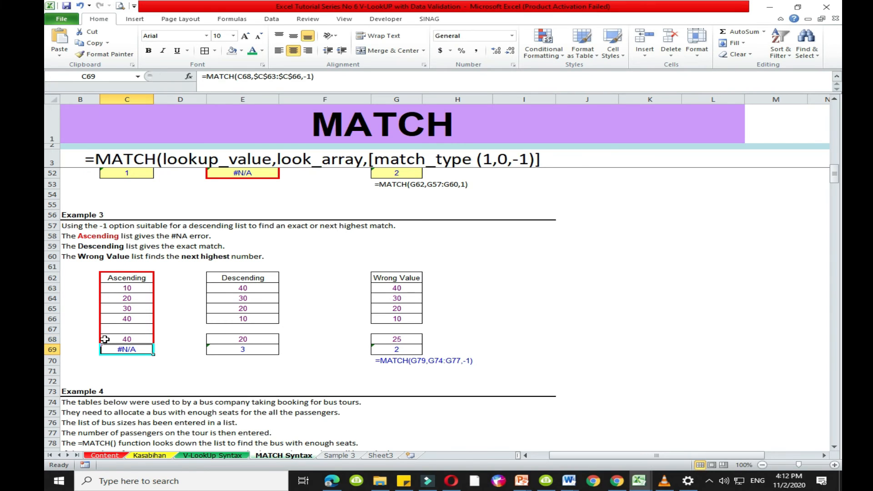
{"action": "left_click", "coordinate": [136, 337]}
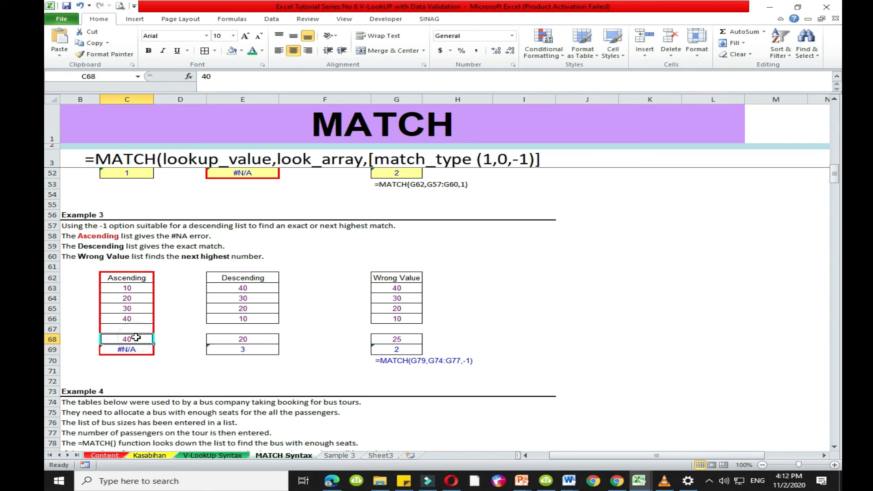
{"action": "type", "text": "30"}
{"action": "key", "text": "Return"}
{"action": "key", "text": "Return"}
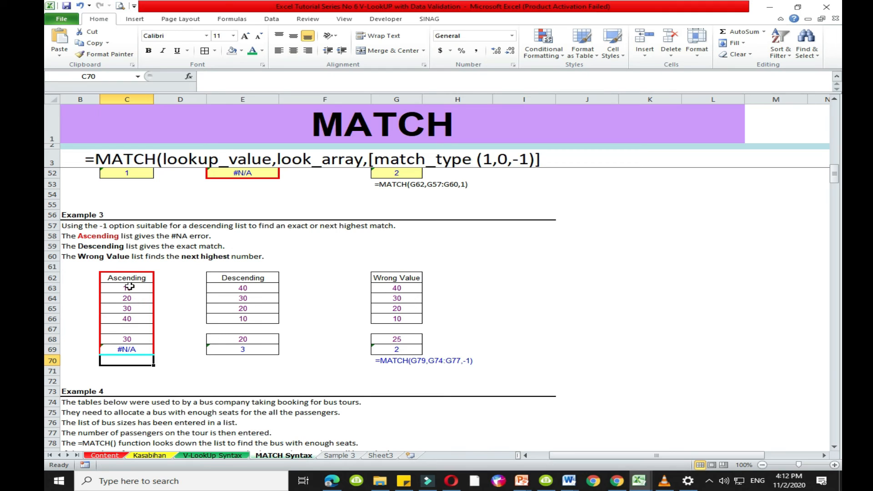
{"action": "left_click_drag", "start_coordinate": [127, 278], "coordinate": [130, 348]}
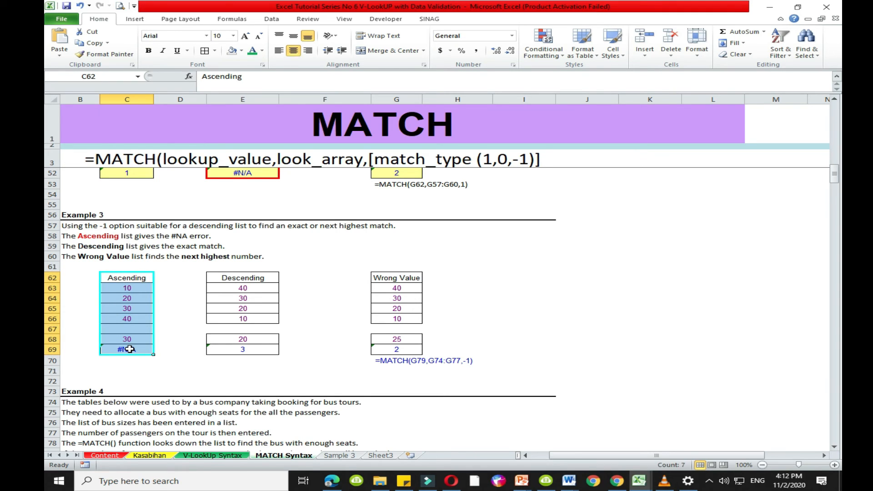
{"action": "left_click", "coordinate": [127, 371]}
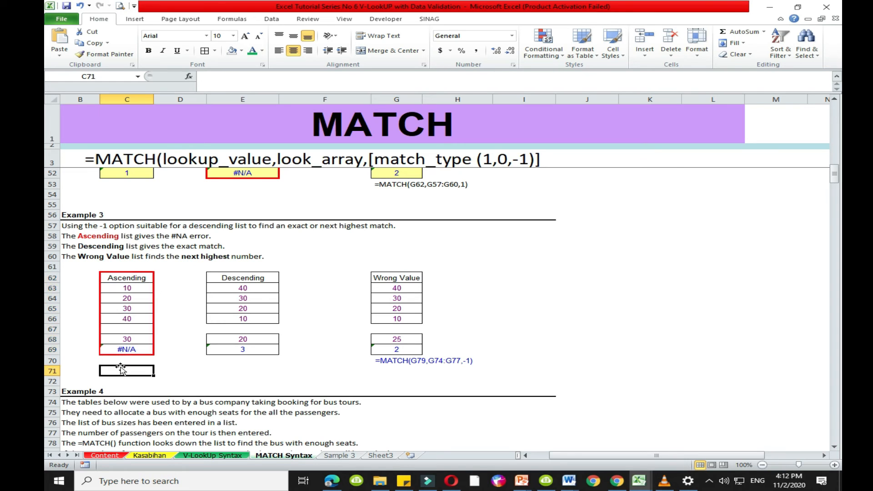
- Enter =MATCH(E68,$E$63:$E$66,-1) in E69 for Example 3's Descending list and set lookup value E68 to 40
{"action": "left_click_drag", "start_coordinate": [250, 278], "coordinate": [243, 313]}
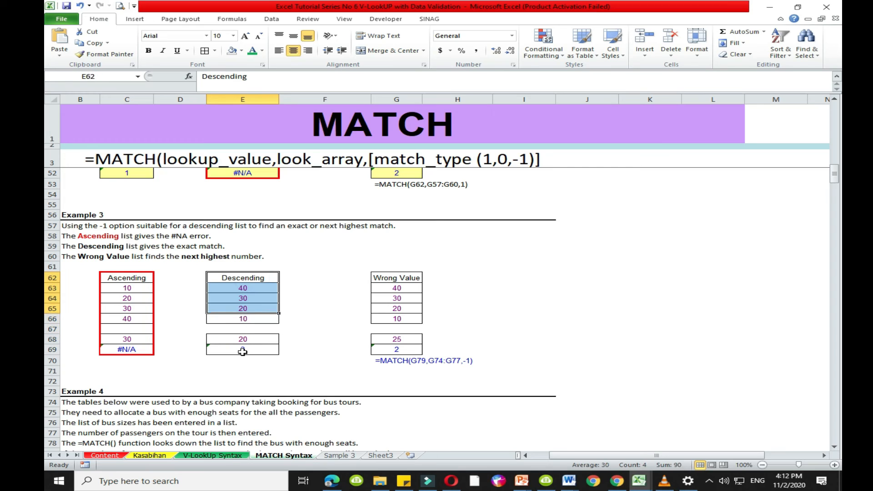
{"action": "left_click", "coordinate": [243, 349]}
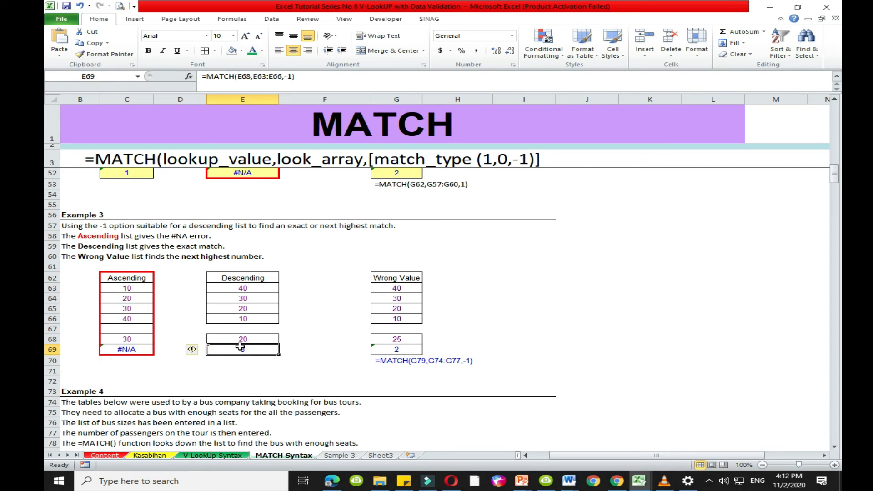
{"action": "type", "text": "=match"}
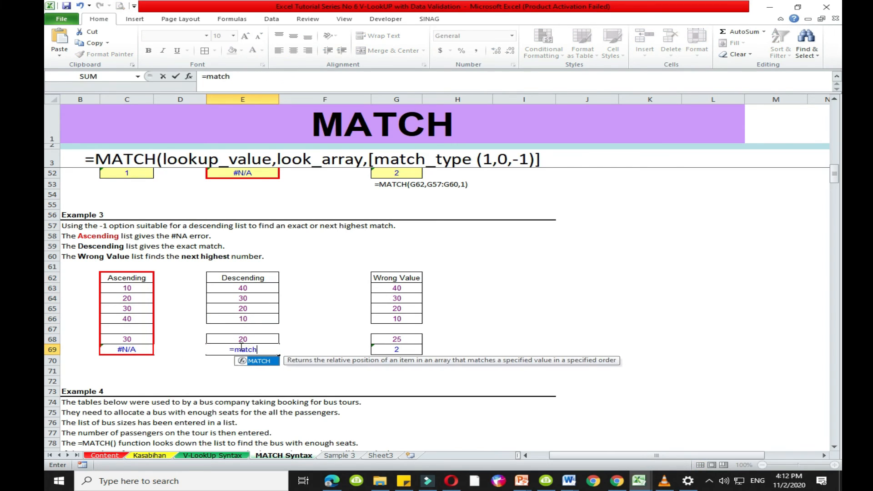
{"action": "key", "text": "Tab"}
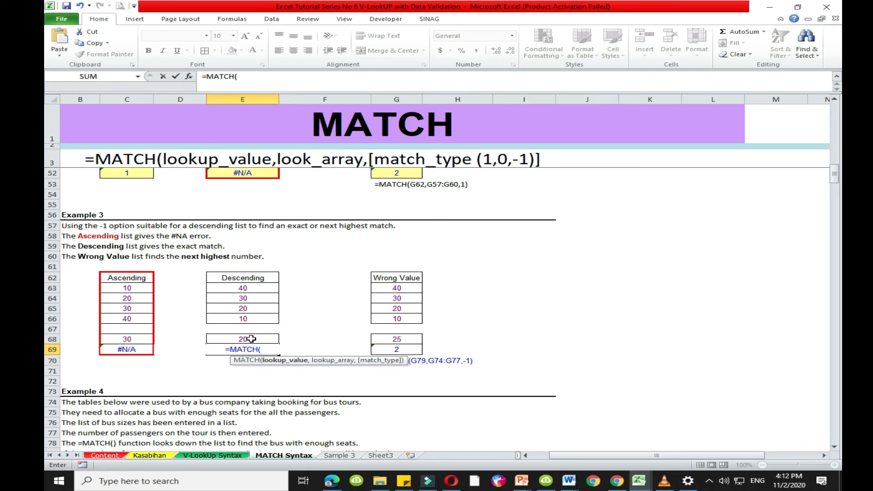
{"action": "left_click", "coordinate": [253, 339]}
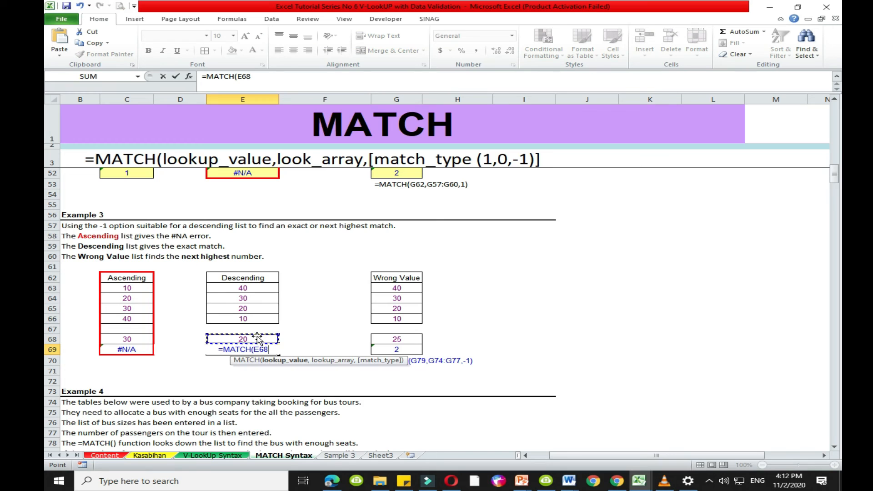
{"action": "type", "text": ","}
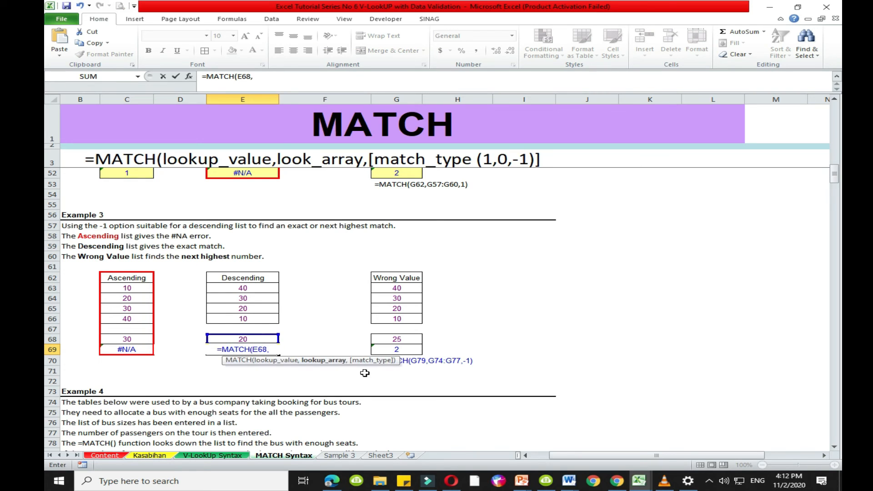
{"action": "left_click_drag", "start_coordinate": [239, 291], "coordinate": [240, 320]}
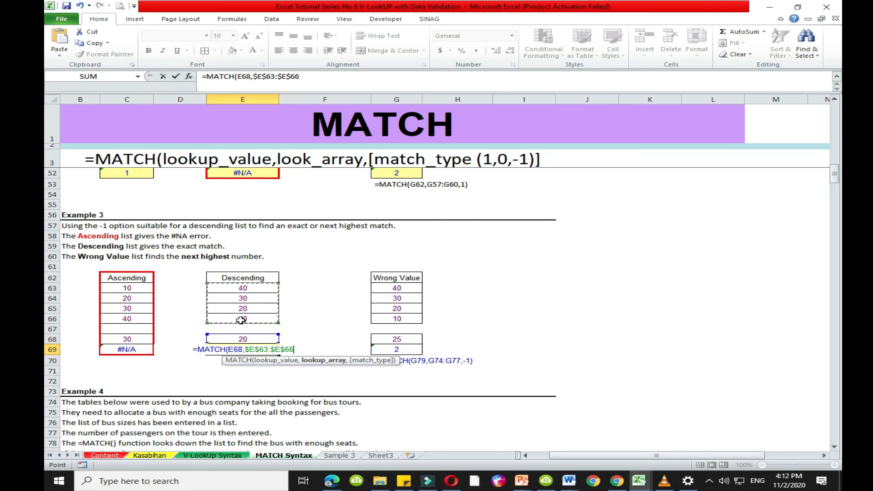
{"action": "type", "text": ","}
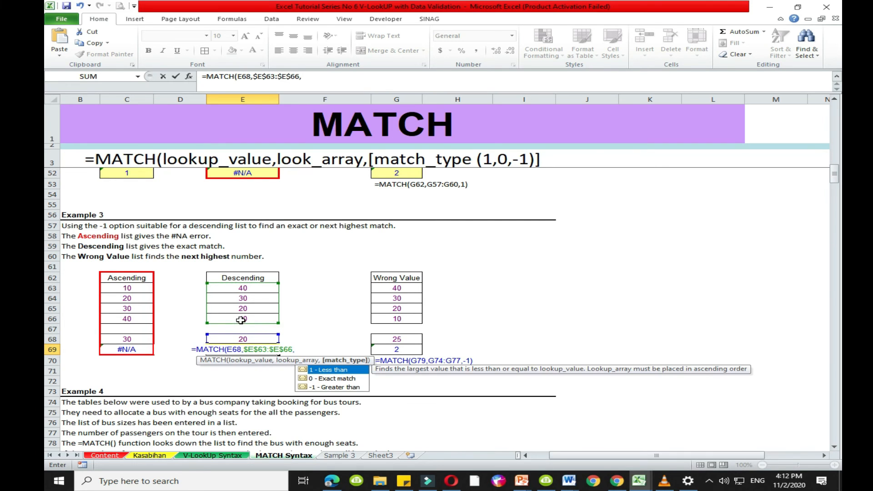
{"action": "type", "text": "-1"}
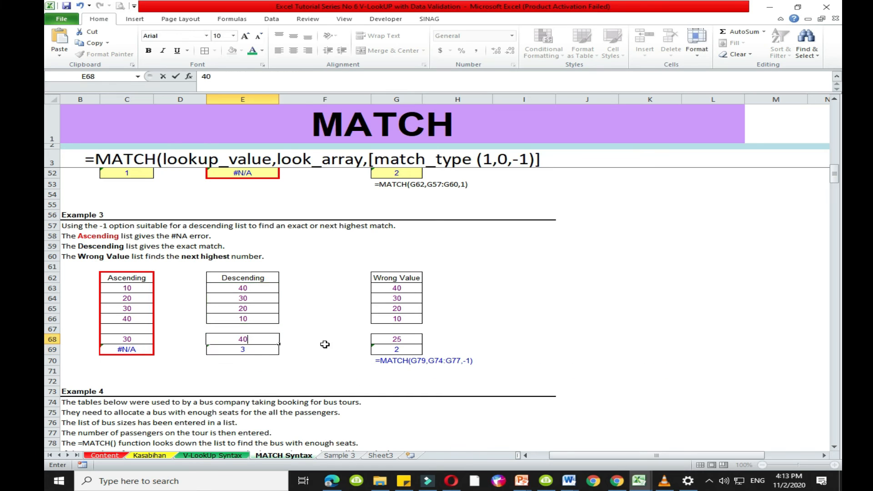
{"action": "key", "text": "Return"}
{"action": "left_click", "coordinate": [256, 350]}
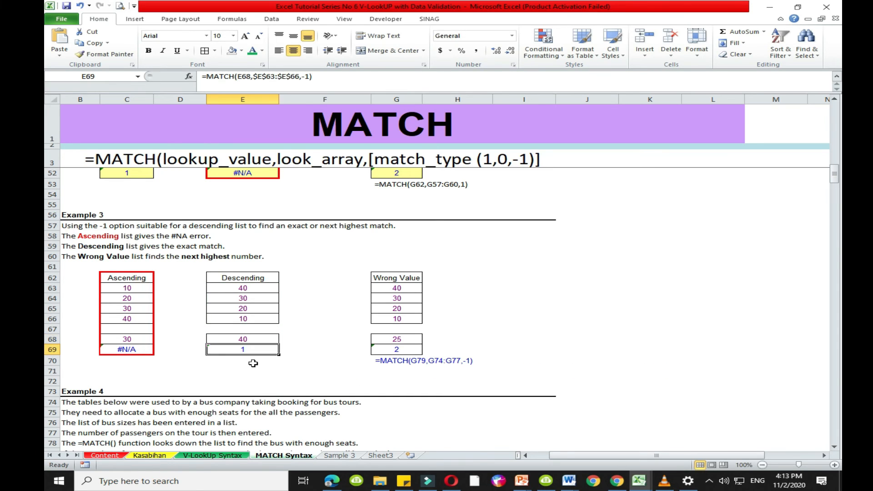
- Number the Descending list's positions 1 to 4 in D63:D66 and centre the numbers
{"action": "left_click", "coordinate": [180, 289]}
{"action": "left_click_drag", "start_coordinate": [180, 296], "coordinate": [181, 292]}
{"action": "type", "text": "1"}
{"action": "key", "text": "Return"}
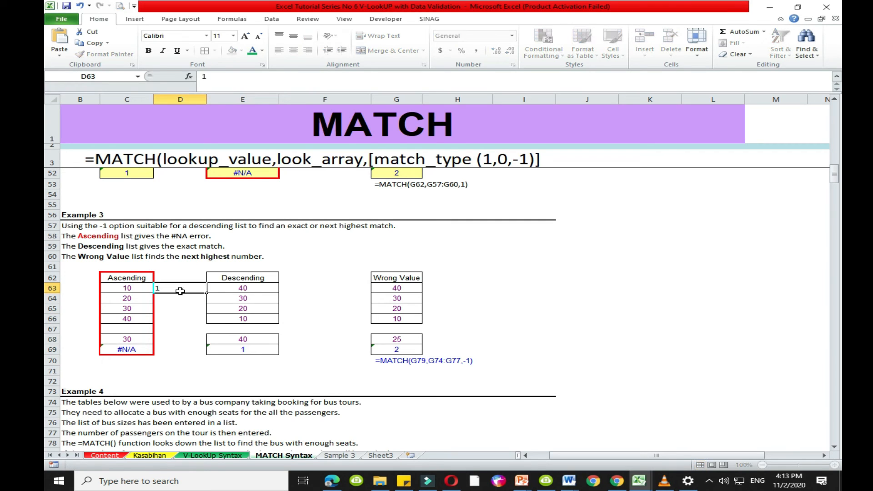
{"action": "type", "text": "2"}
{"action": "key", "text": "Return"}
{"action": "type", "text": "3"}
{"action": "key", "text": "Return"}
{"action": "type", "text": "4"}
{"action": "key", "text": "Return"}
{"action": "left_click_drag", "start_coordinate": [179, 287], "coordinate": [181, 320]}
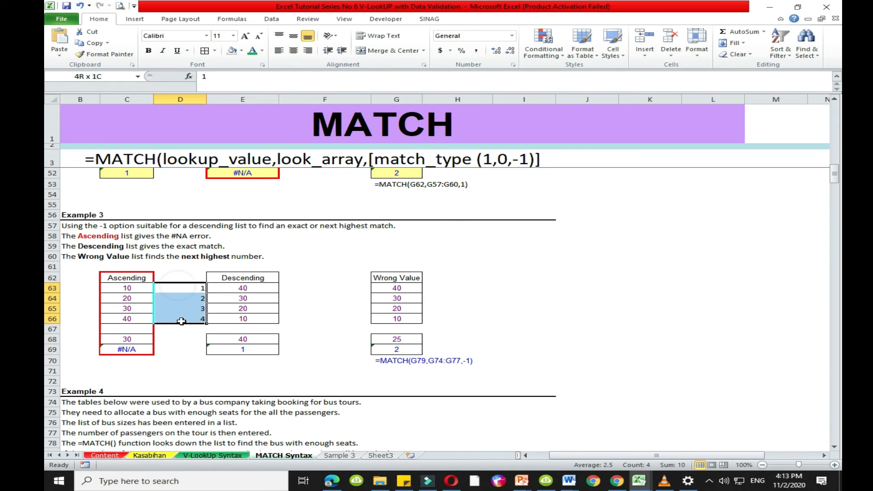
{"action": "left_click", "coordinate": [293, 50]}
- Test the Example 3 Descending list's MATCH formula by setting lookup value E68 to 10 and 15 in turn
{"action": "left_click", "coordinate": [251, 338]}
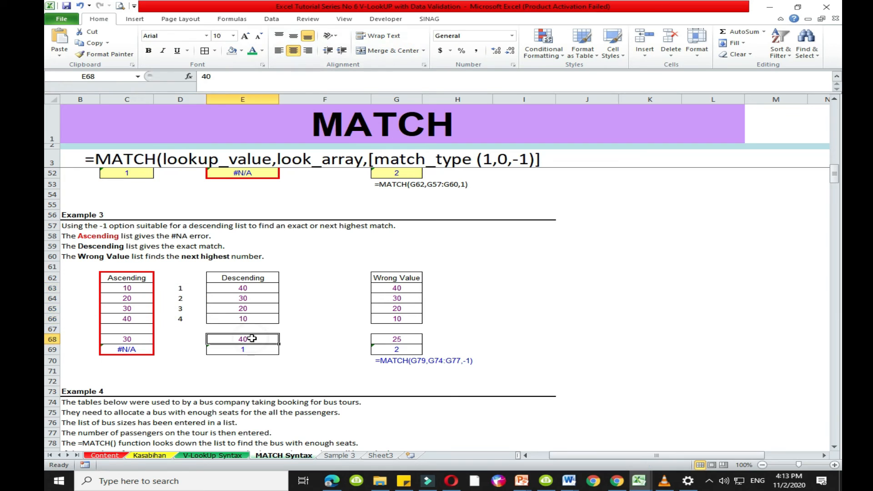
{"action": "type", "text": "10"}
{"action": "key", "text": "Return"}
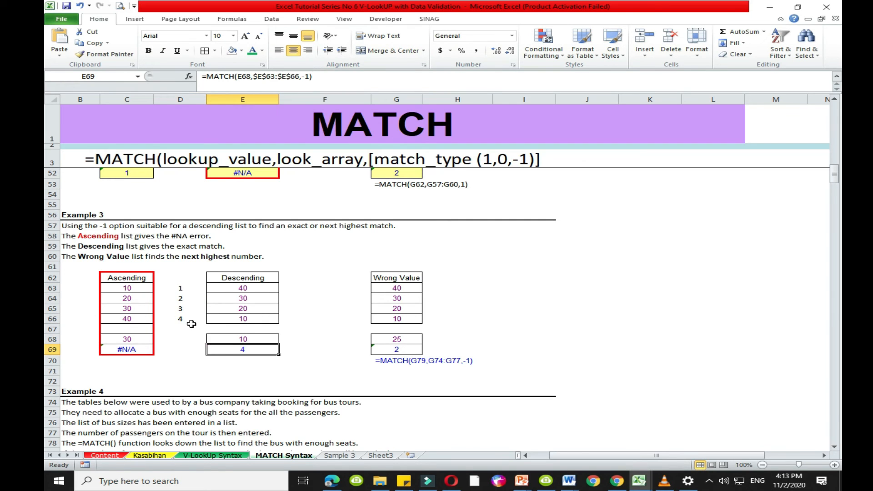
{"action": "left_click_drag", "start_coordinate": [187, 319], "coordinate": [221, 320]}
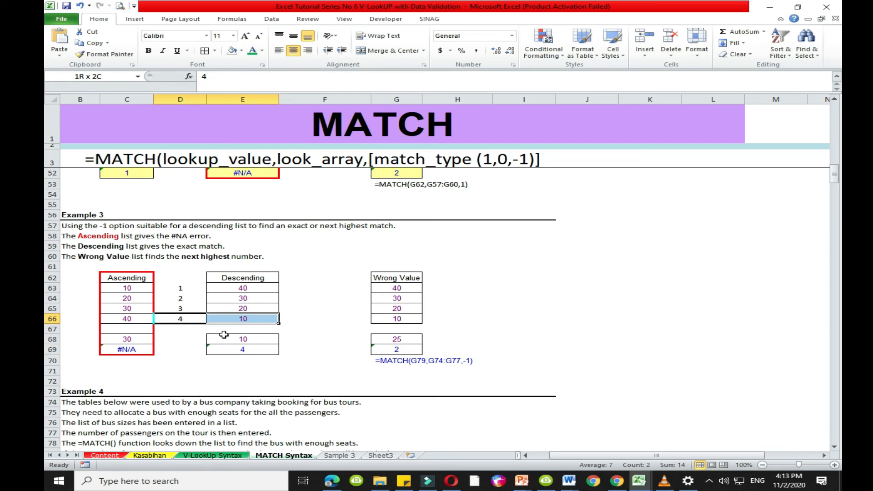
{"action": "left_click", "coordinate": [254, 340]}
{"action": "type", "text": "15"}
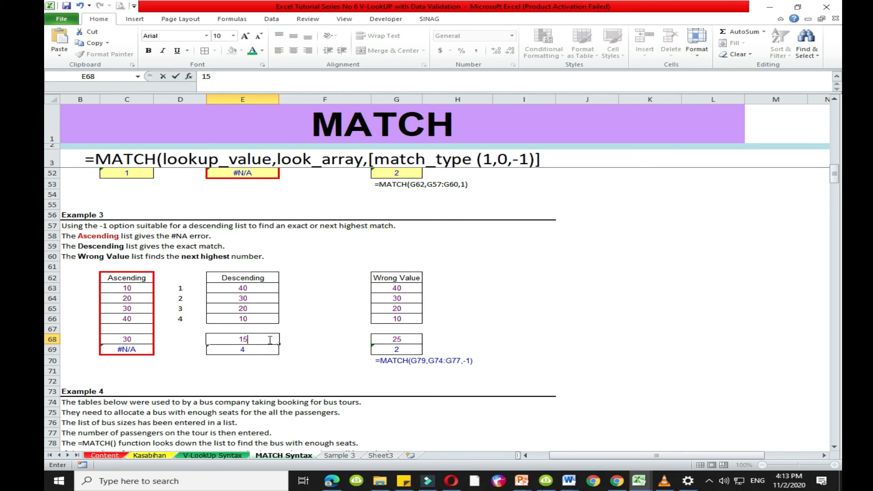
{"action": "key", "text": "Return"}
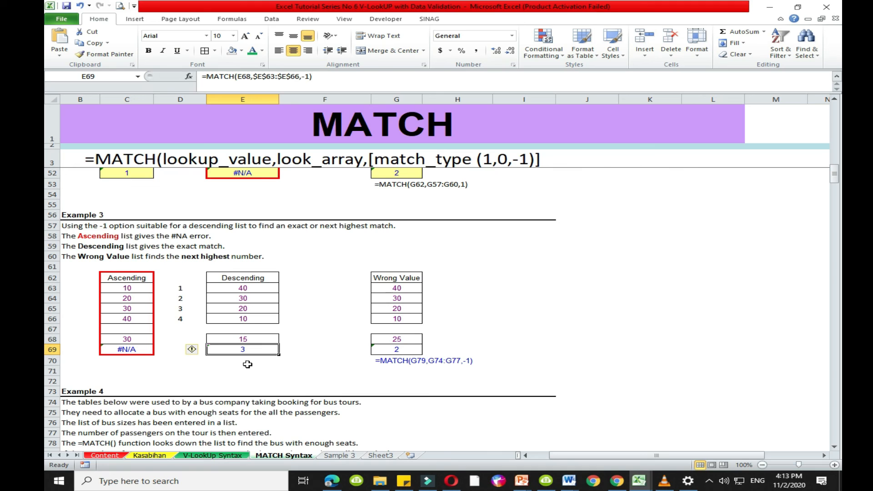
{"action": "left_click", "coordinate": [239, 309]}
{"action": "left_click", "coordinate": [240, 350]}
{"action": "left_click", "coordinate": [252, 369]}
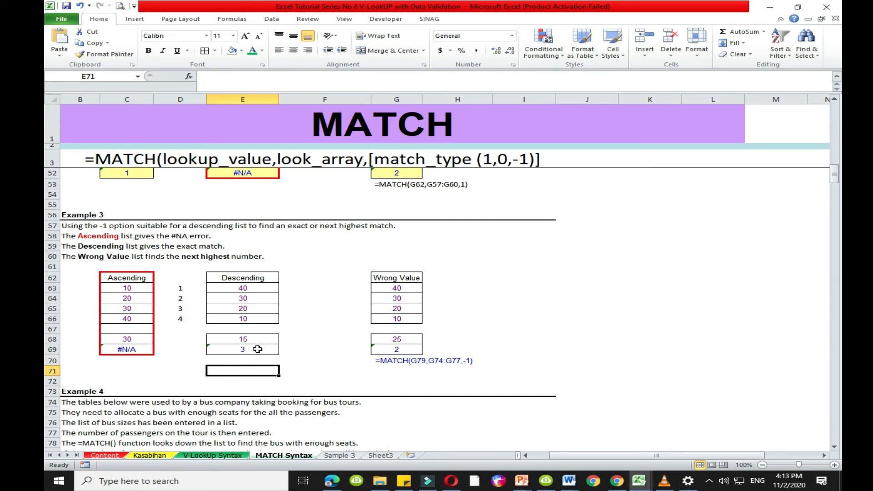
{"action": "left_click", "coordinate": [259, 339]}
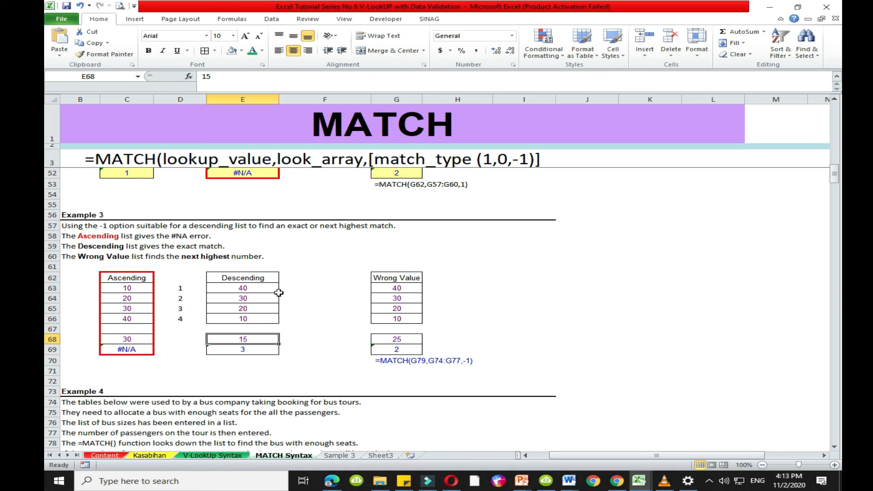
{"action": "left_click_drag", "start_coordinate": [261, 282], "coordinate": [264, 349]}
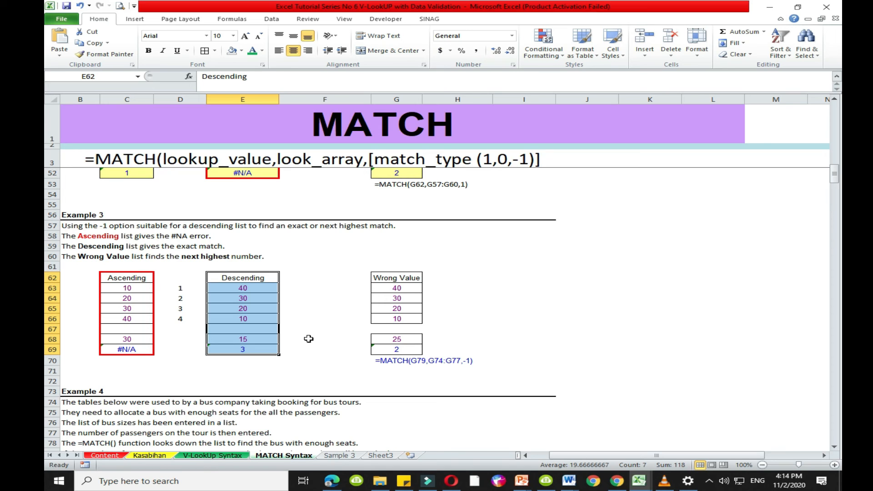
- Examine Example 4's notes and its list of Bus 1 to Bus 5 with their bus sizes
{"action": "left_click", "coordinate": [307, 339]}
{"action": "scroll", "coordinate": [329, 352], "scroll_direction": "down", "scroll_amount": 2}
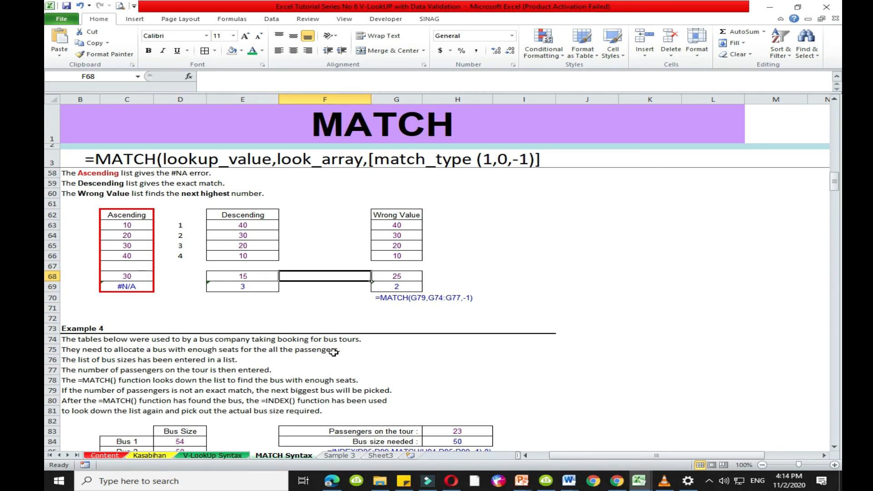
{"action": "scroll", "coordinate": [273, 336], "scroll_direction": "down", "scroll_amount": 6}
{"action": "scroll", "coordinate": [213, 321], "scroll_direction": "up", "scroll_amount": 2}
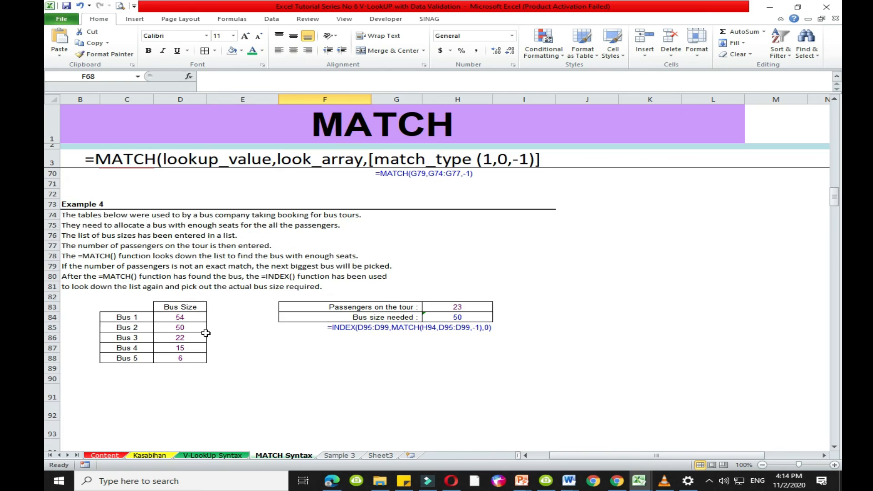
{"action": "left_click", "coordinate": [184, 309]}
{"action": "left_click", "coordinate": [120, 235]}
{"action": "left_click", "coordinate": [126, 317]}
{"action": "left_click", "coordinate": [128, 327]}
{"action": "left_click", "coordinate": [133, 338]}
{"action": "left_click", "coordinate": [137, 348]}
{"action": "left_click", "coordinate": [132, 357]}
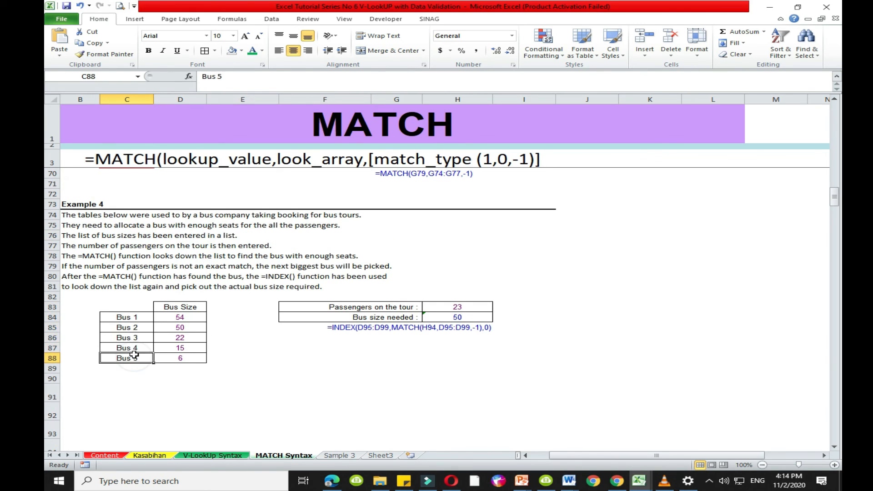
{"action": "left_click", "coordinate": [191, 318]}
{"action": "left_click", "coordinate": [189, 328]}
{"action": "left_click", "coordinate": [191, 348]}
{"action": "left_click", "coordinate": [189, 360]}
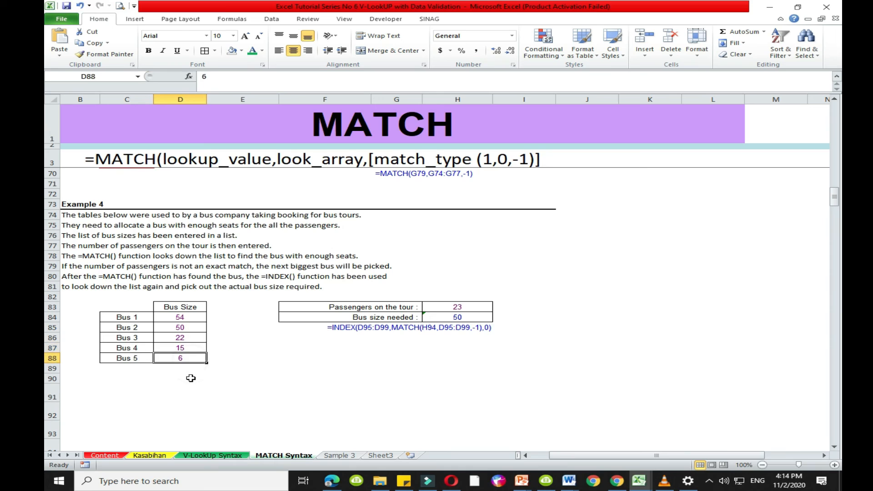
{"action": "left_click", "coordinate": [190, 376]}
{"action": "left_click", "coordinate": [185, 359]}
{"action": "left_click", "coordinate": [196, 371]}
- Clear the INDEX and MATCH formula note in F85:H85 beneath Example 4's bus size needed row
{"action": "left_click", "coordinate": [324, 310]}
{"action": "left_click", "coordinate": [337, 327]}
{"action": "left_click", "coordinate": [397, 357]}
{"action": "left_click", "coordinate": [348, 328]}
{"action": "left_click_drag", "start_coordinate": [346, 328], "coordinate": [468, 328]}
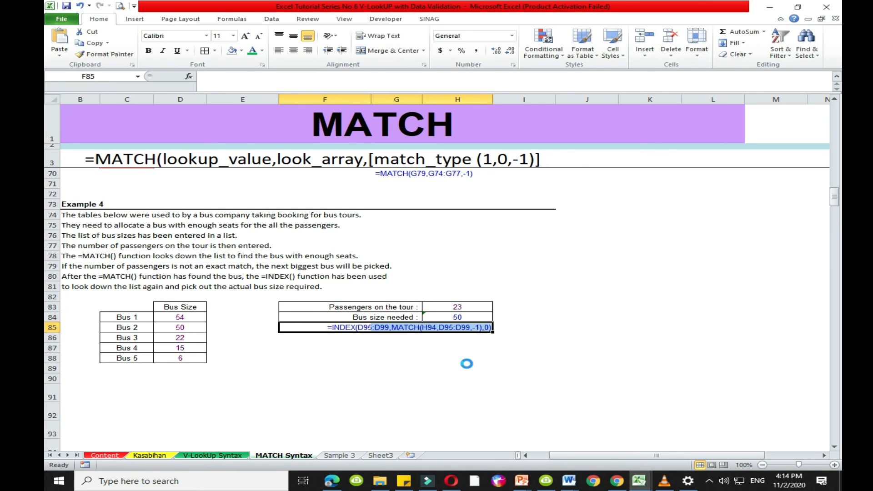
- Test Example 4's bus size formula by setting Passengers on the tour in H83 to 30 and 18 in turn
{"action": "left_click", "coordinate": [442, 310]}
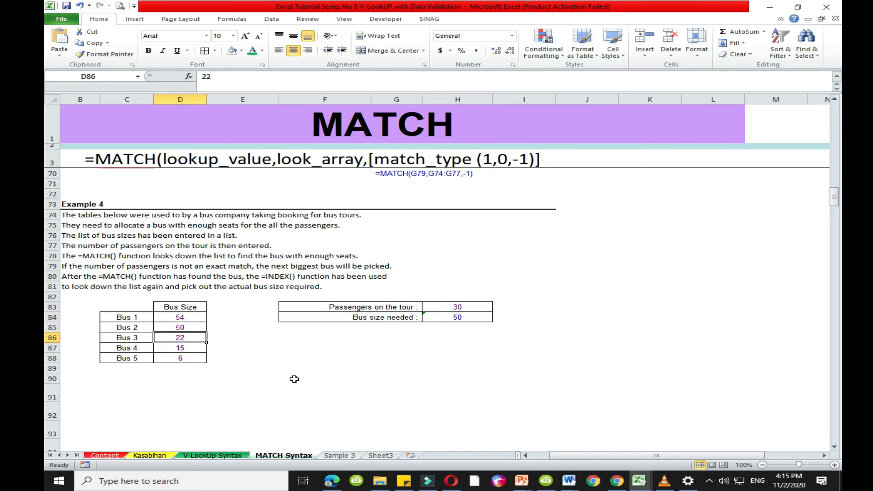
{"action": "left_click", "coordinate": [188, 330]}
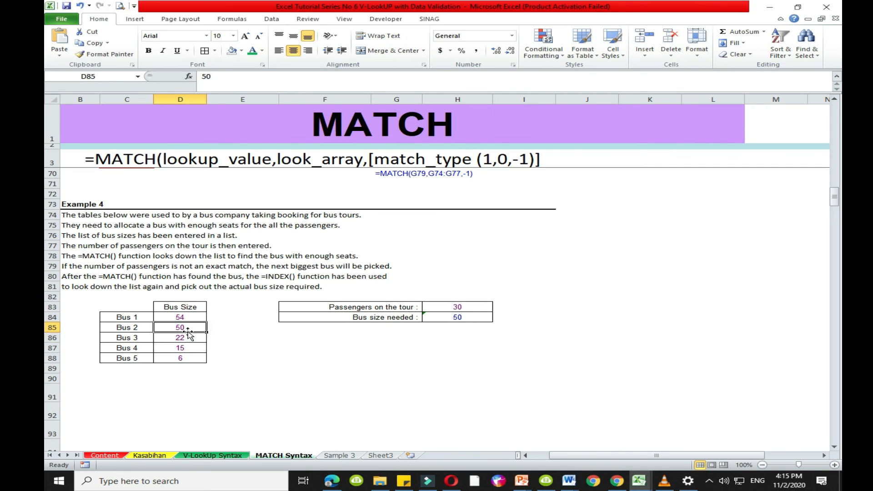
{"action": "left_click", "coordinate": [189, 339]}
{"action": "left_click", "coordinate": [457, 308]}
{"action": "type", "text": "18"}
{"action": "key", "text": "Return"}
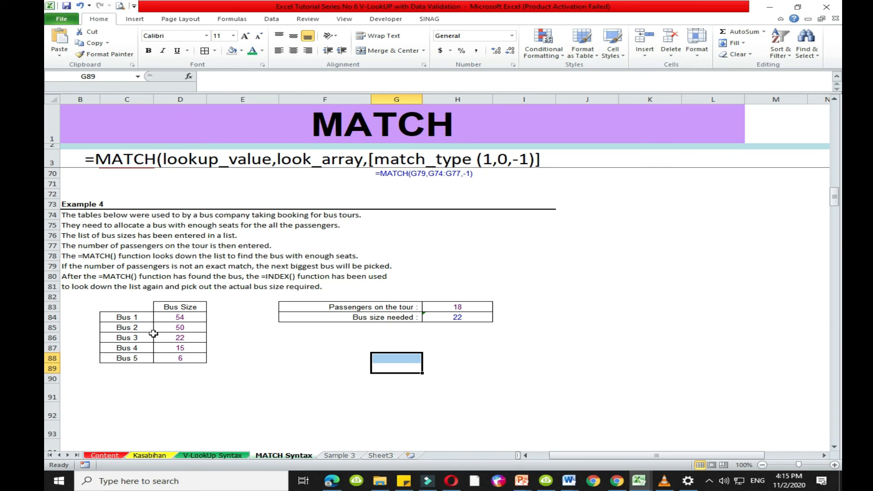
{"action": "left_click", "coordinate": [127, 340]}
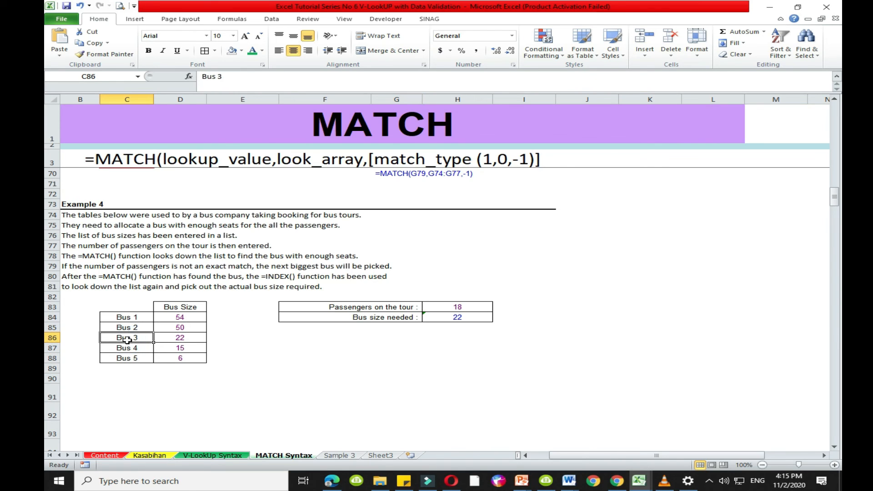
{"action": "left_click_drag", "start_coordinate": [368, 328], "coordinate": [380, 328]}
{"action": "left_click", "coordinate": [378, 327]}
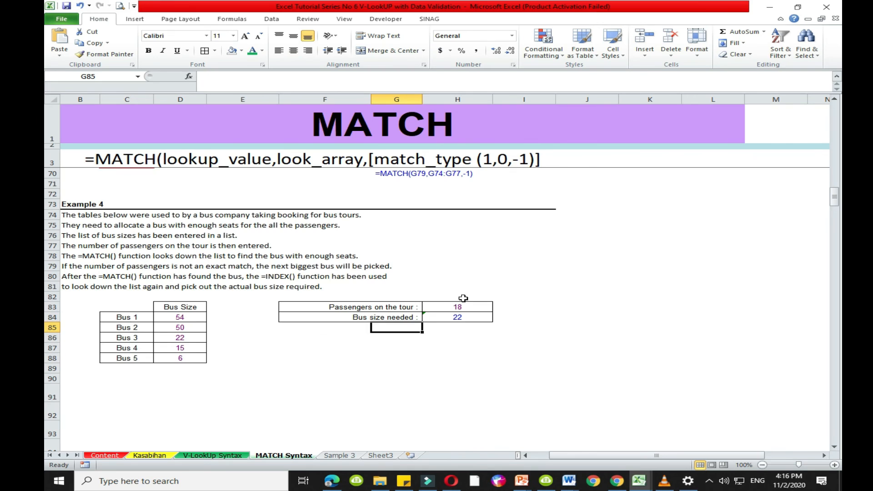
- Return to Example 3 on the V-LookUp Syntax sheet and clear the Orders Table's discounts in D46:D51
{"action": "scroll", "coordinate": [480, 296], "scroll_direction": "up", "scroll_amount": 3}
{"action": "scroll", "coordinate": [481, 296], "scroll_direction": "up", "scroll_amount": 15}
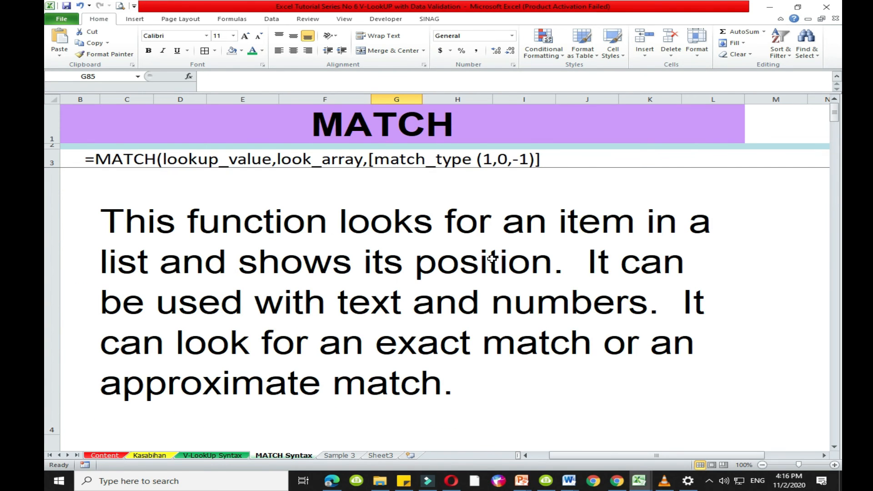
{"action": "left_click", "coordinate": [333, 313]}
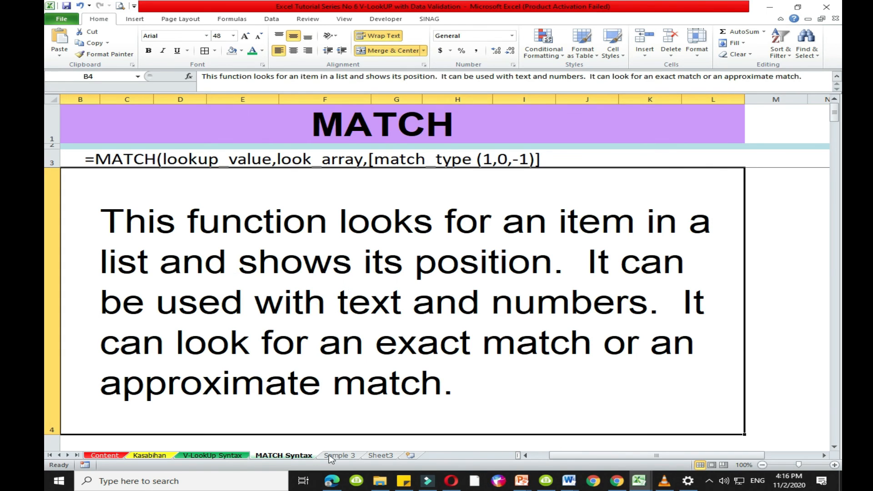
{"action": "left_click_drag", "start_coordinate": [231, 269], "coordinate": [233, 329]}
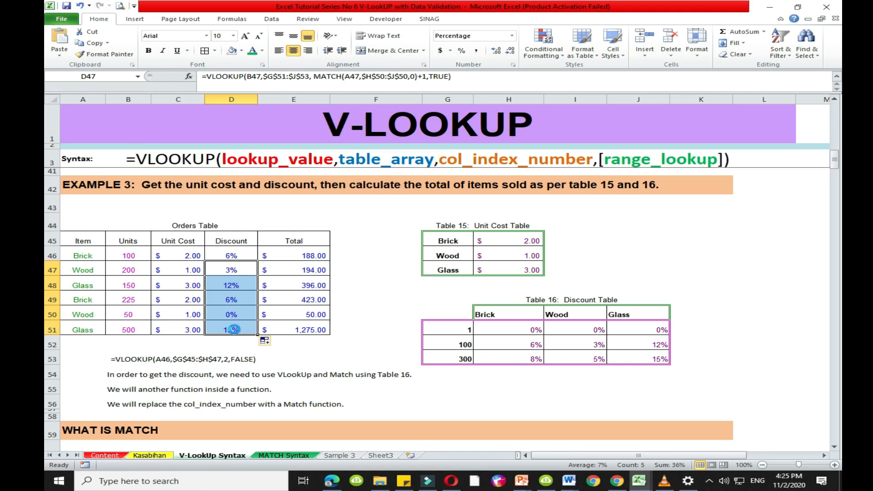
{"action": "key", "text": "Delete"}
{"action": "left_click", "coordinate": [234, 256]}
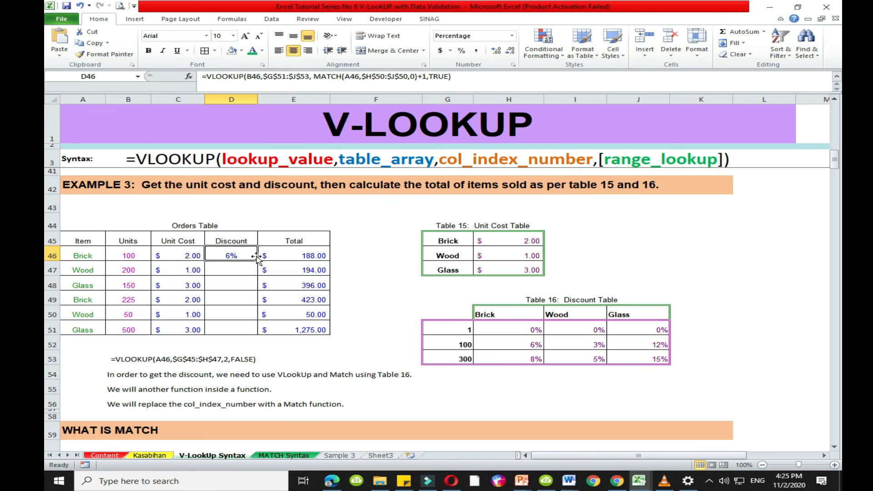
{"action": "type", "text": "="}
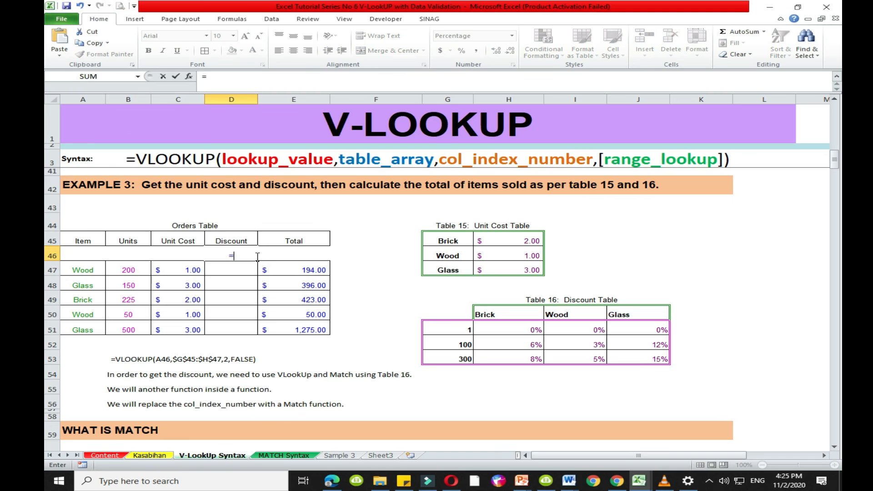
{"action": "key", "text": "Escape"}
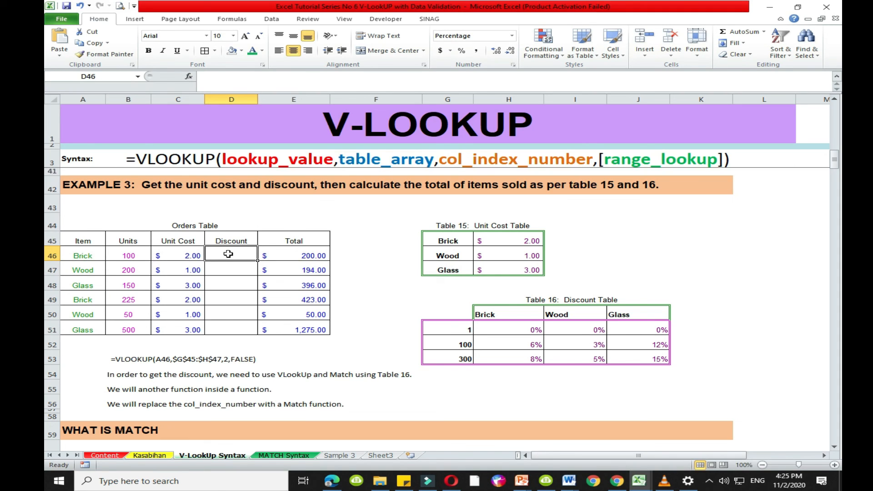
- Start a VLOOKUP in the first Brick order's discount cell D46 with lookup value B46 and absolute table array $G$51:$J$53
{"action": "type", "text": "="}
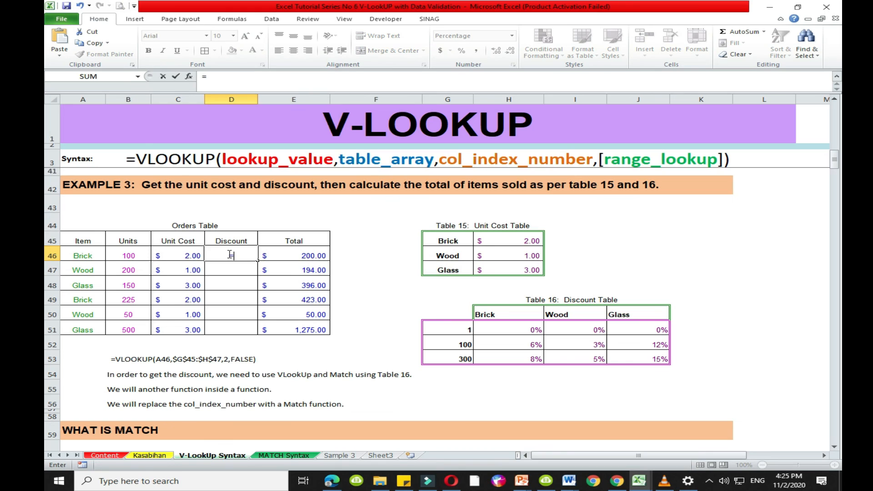
{"action": "type", "text": "vl"}
{"action": "key", "text": "Tab"}
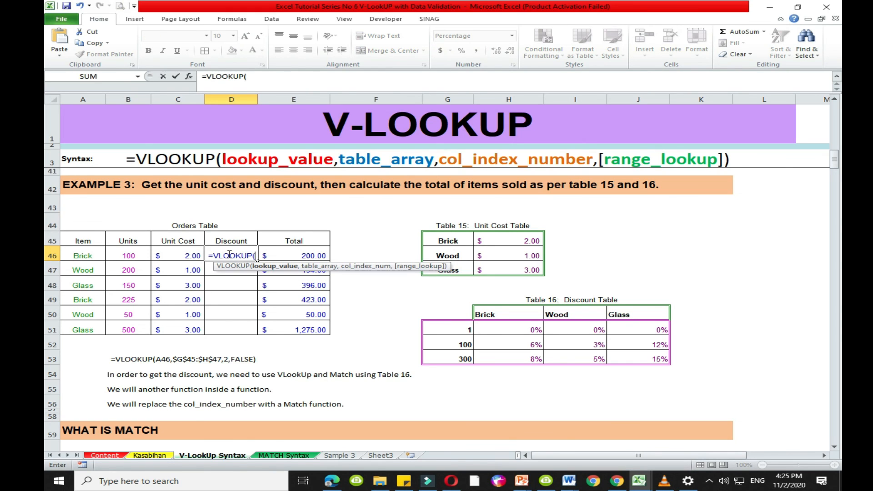
{"action": "left_click", "coordinate": [136, 256]}
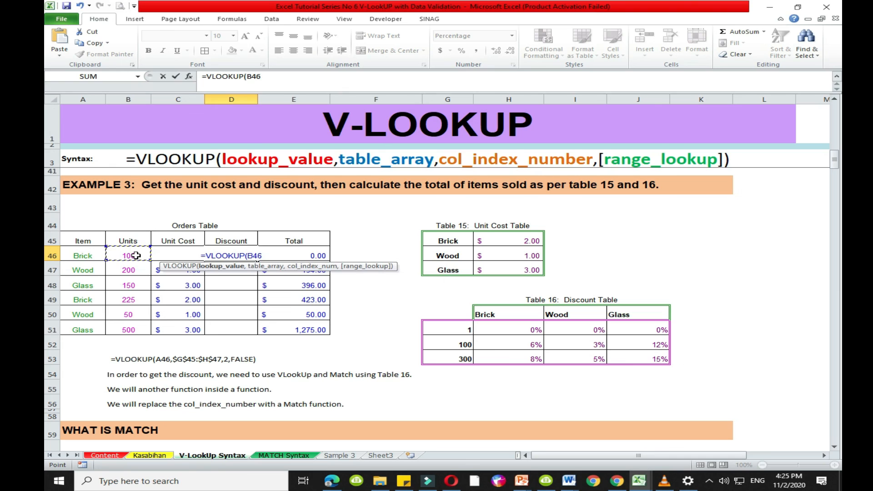
{"action": "type", "text": ","}
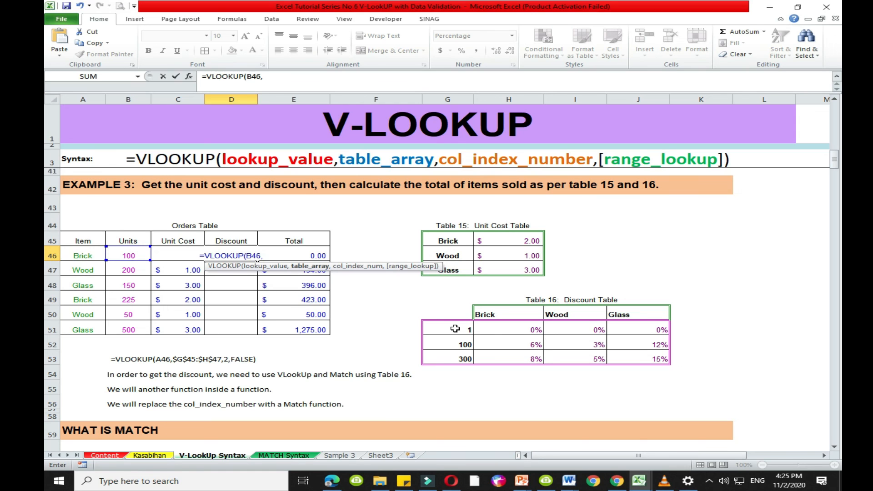
{"action": "left_click_drag", "start_coordinate": [437, 321], "coordinate": [634, 367]}
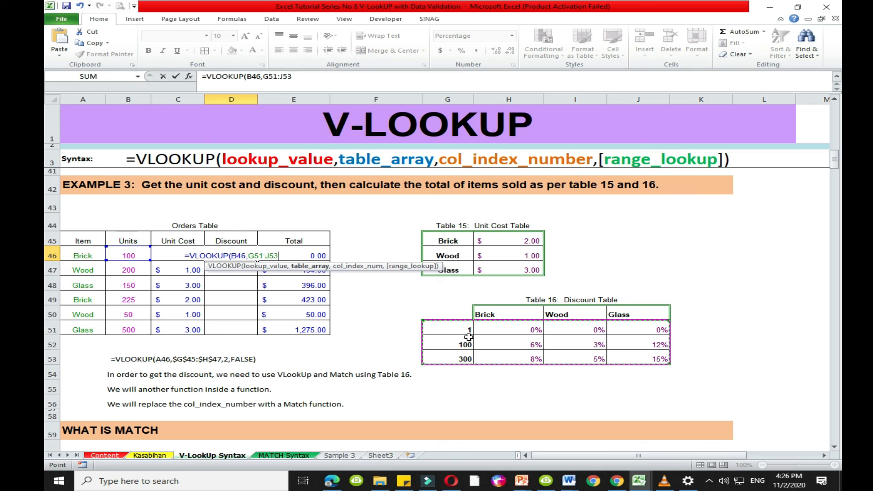
{"action": "key", "text": "F4"}
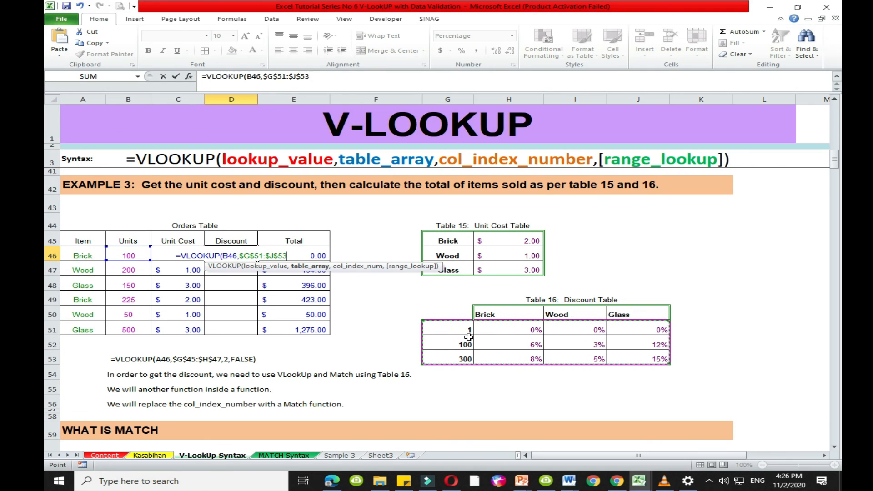
{"action": "type", "text": ","}
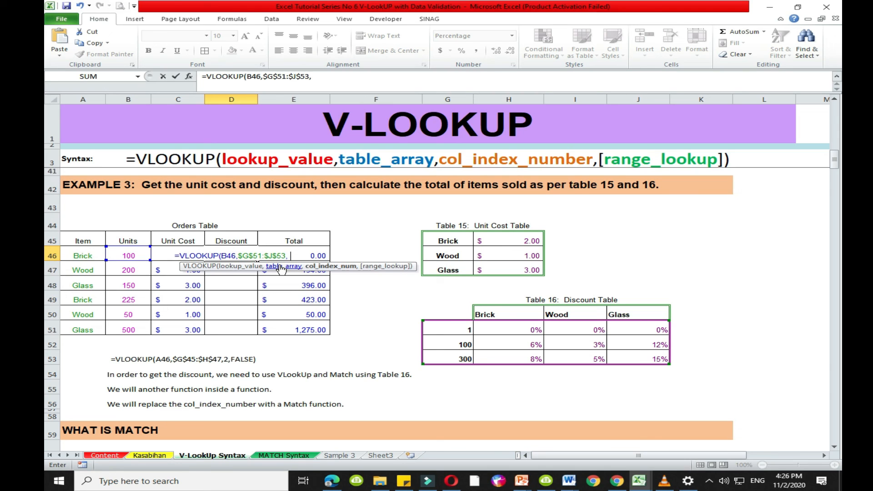
- Nest MATCH(A46,$H$50:$J$50,0) as the column index of D46's VLOOKUP, using an exact match on Table 16's item headings
{"action": "type", "text": "MATCH("}
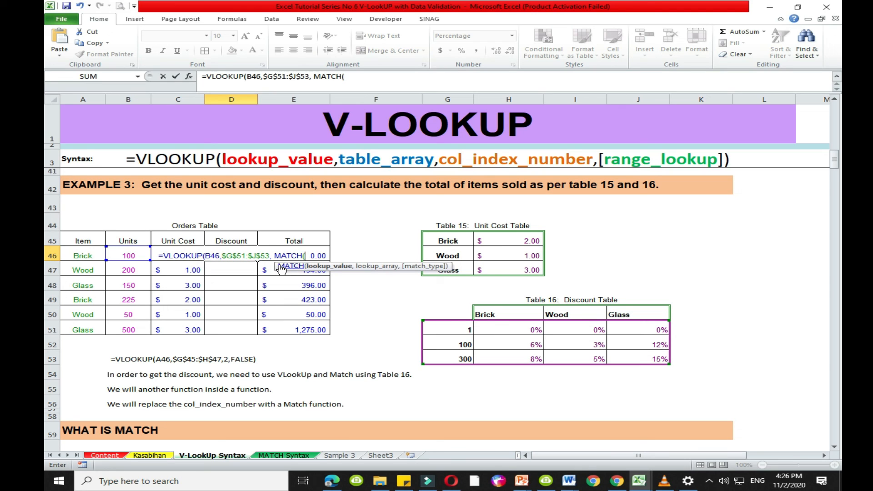
{"action": "left_click", "coordinate": [73, 255]}
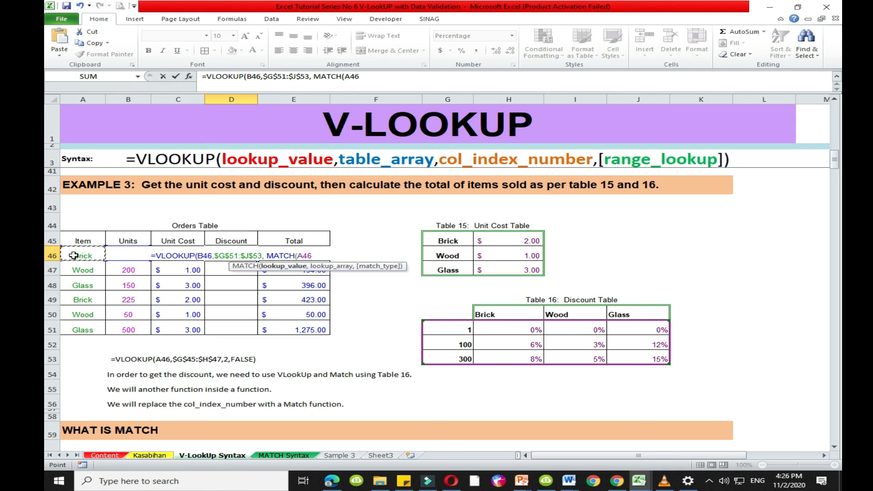
{"action": "type", "text": ","}
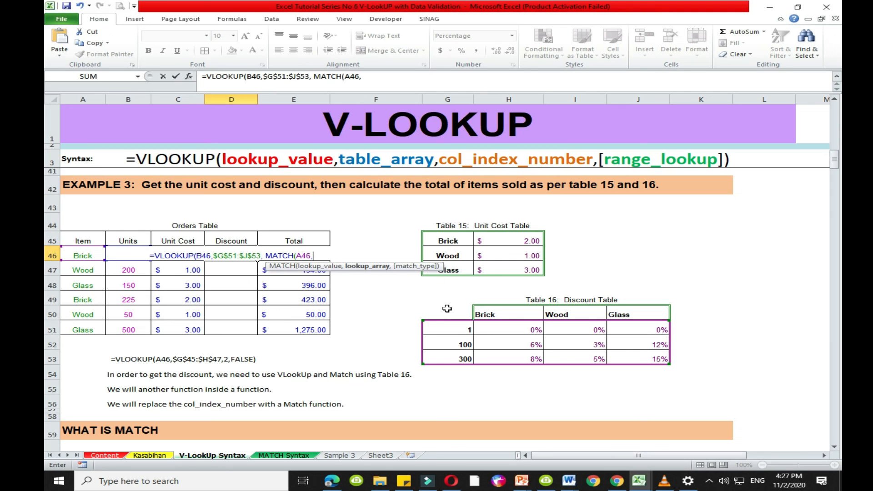
{"action": "left_click_drag", "start_coordinate": [537, 314], "coordinate": [632, 329]}
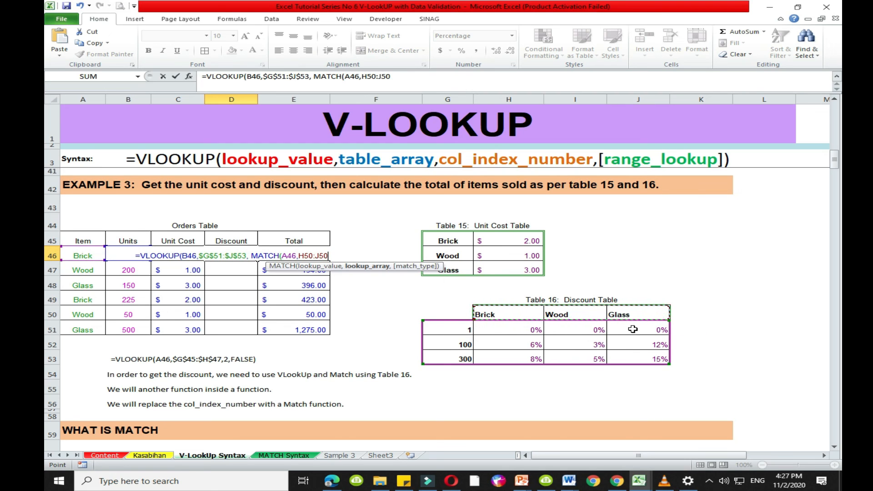
{"action": "key", "text": "F4"}
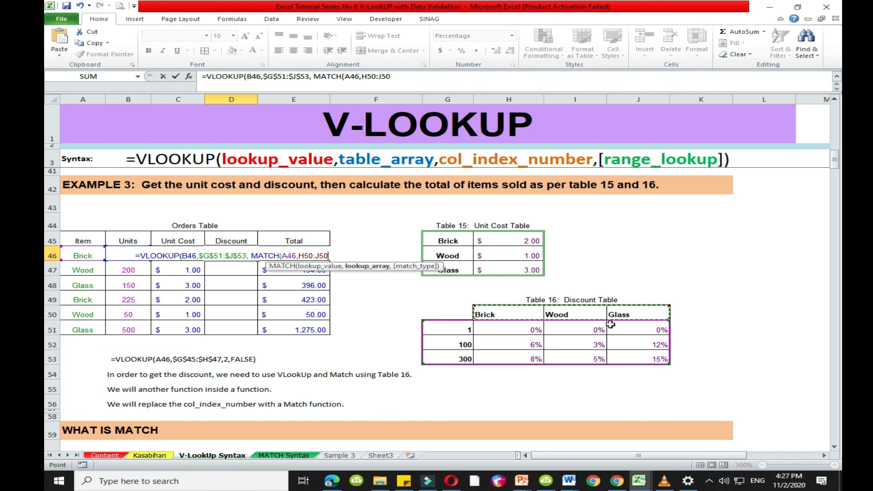
{"action": "type", "text": ","}
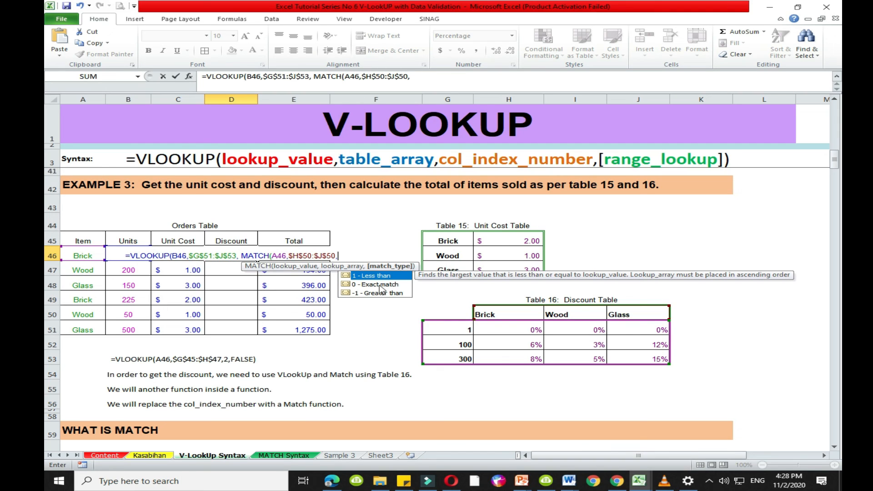
{"action": "double_click", "coordinate": [380, 286]}
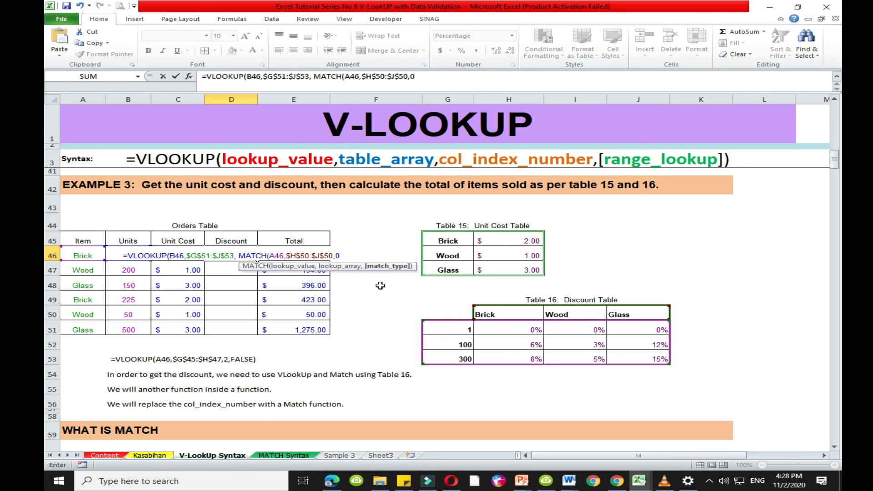
{"action": "type", "text": ")"}
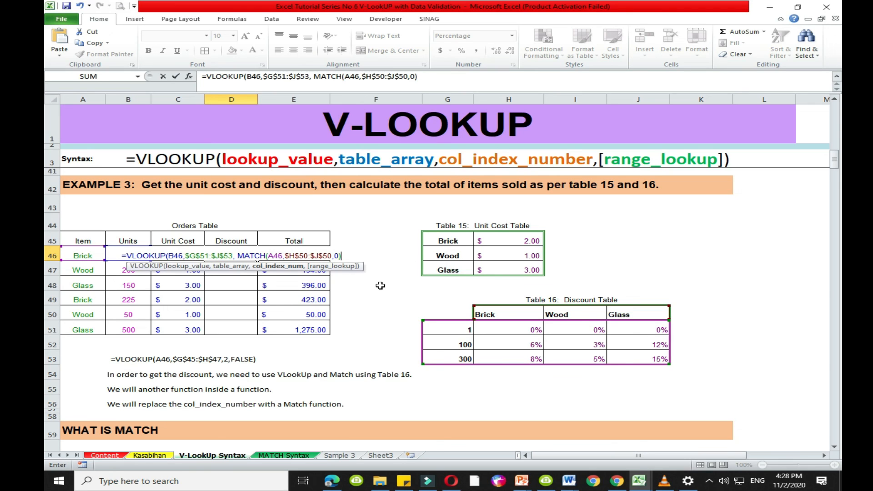
{"action": "type", "text": "+1"}
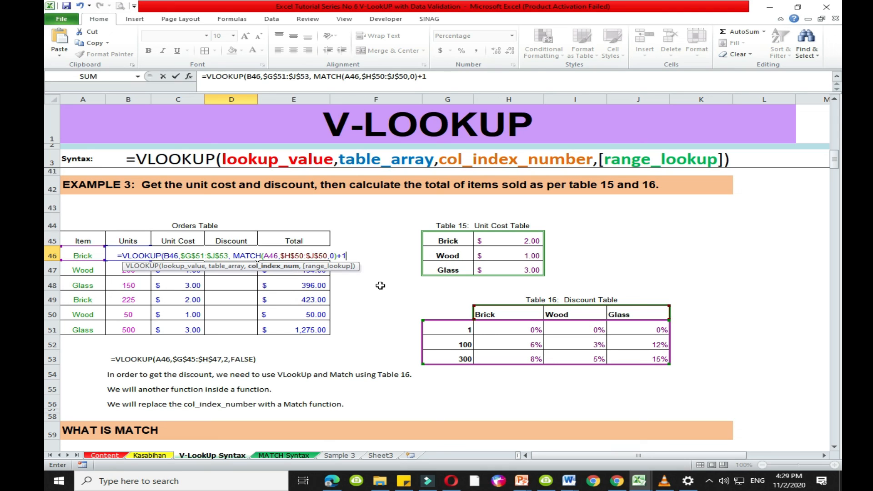
- Complete D46's formula by adding +1 to the MATCH column index and setting the range lookup to TRUE
{"action": "type", "text": ","}
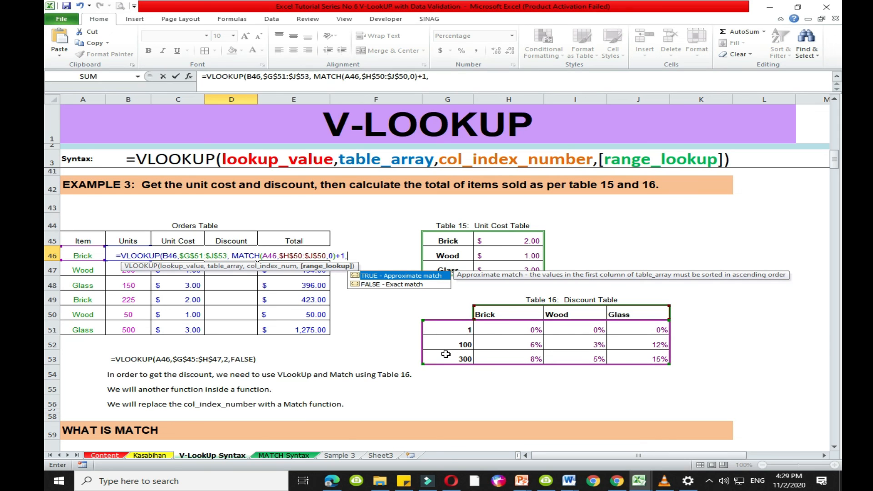
{"action": "double_click", "coordinate": [395, 276]}
{"action": "type", "text": ")"}
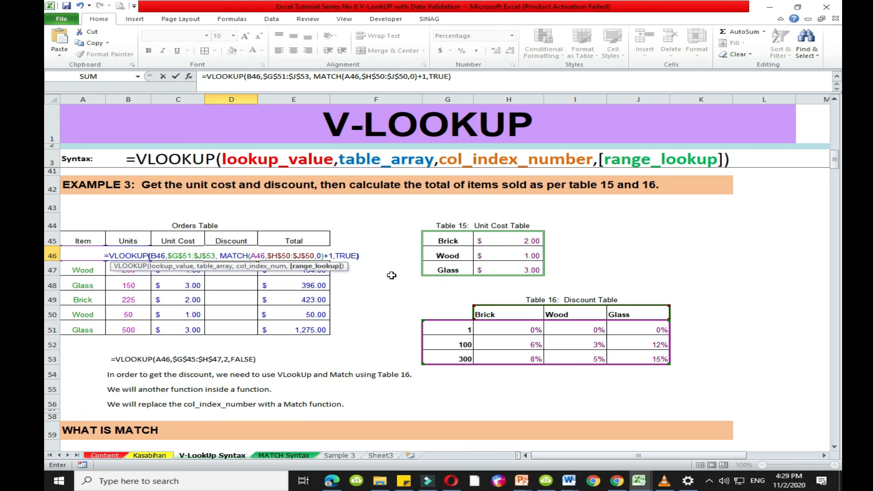
{"action": "key", "text": "Return"}
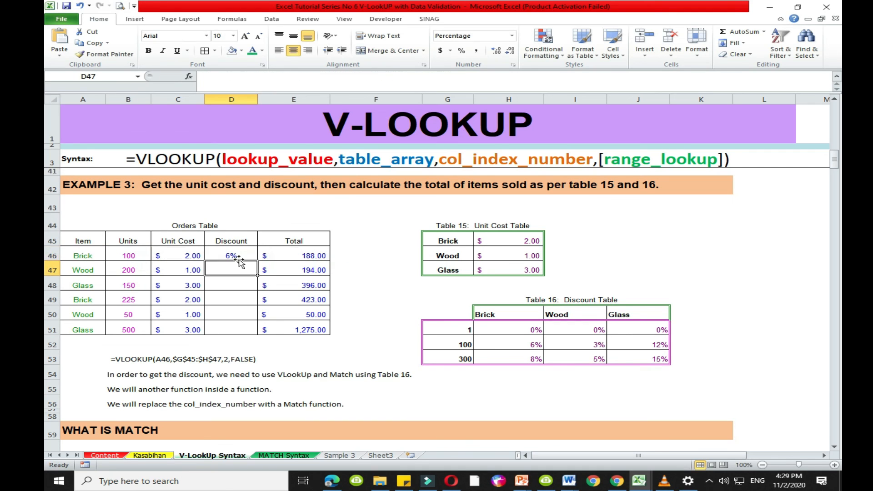
- Check the Brick discount in D46 against its units in B46 and the Brick column of Table 16
{"action": "left_click", "coordinate": [237, 253]}
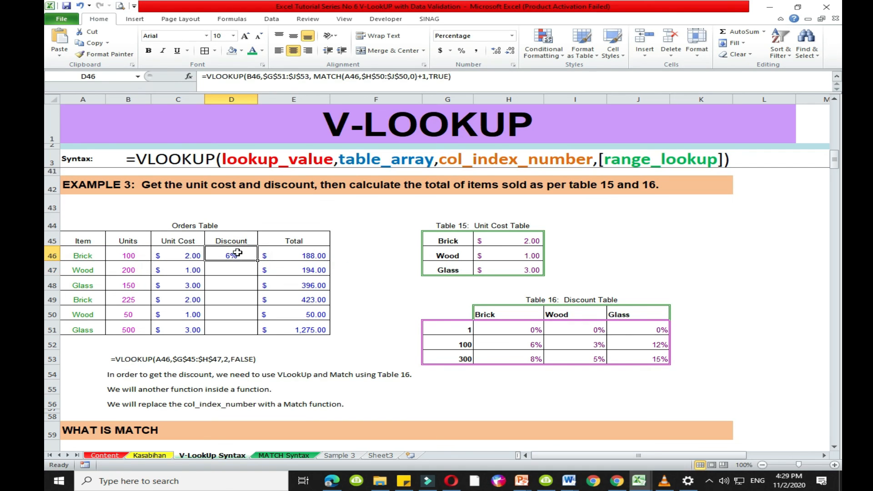
{"action": "left_click", "coordinate": [142, 253]}
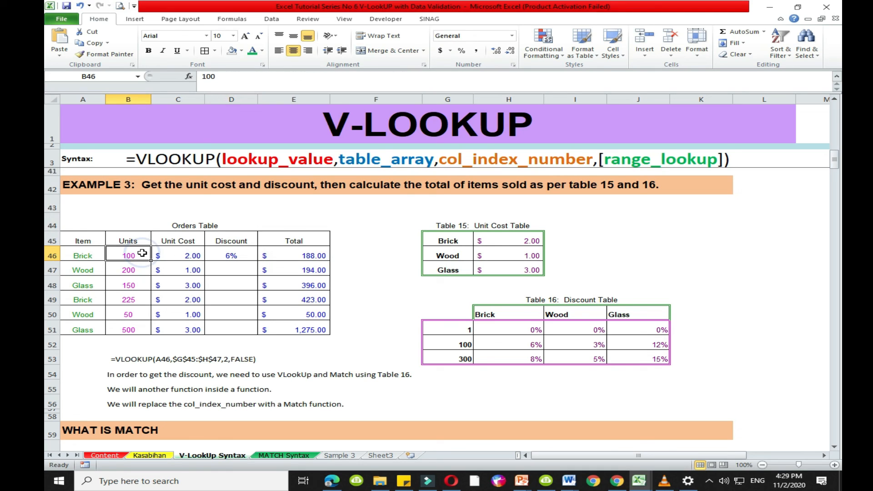
{"action": "left_click", "coordinate": [495, 318]}
{"action": "left_click", "coordinate": [520, 343]}
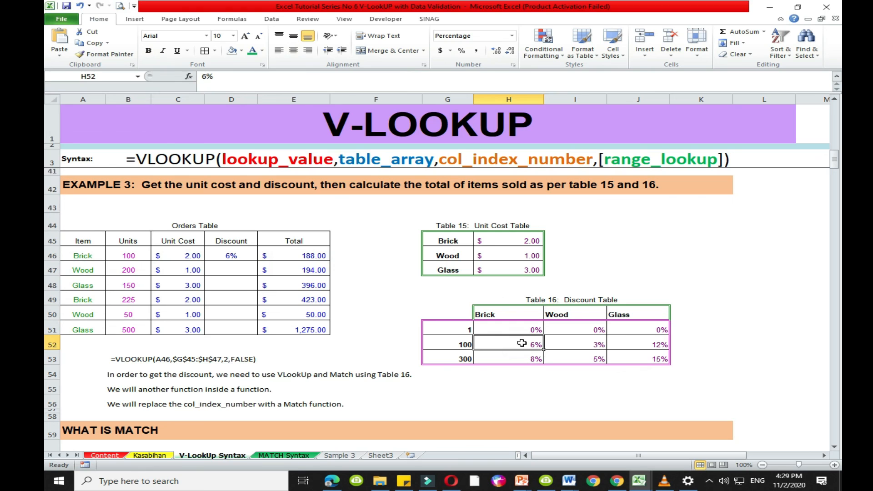
- Test the discount formula by setting the first Brick order's units in B46 to 150 and 300 in turn
{"action": "left_click", "coordinate": [140, 252]}
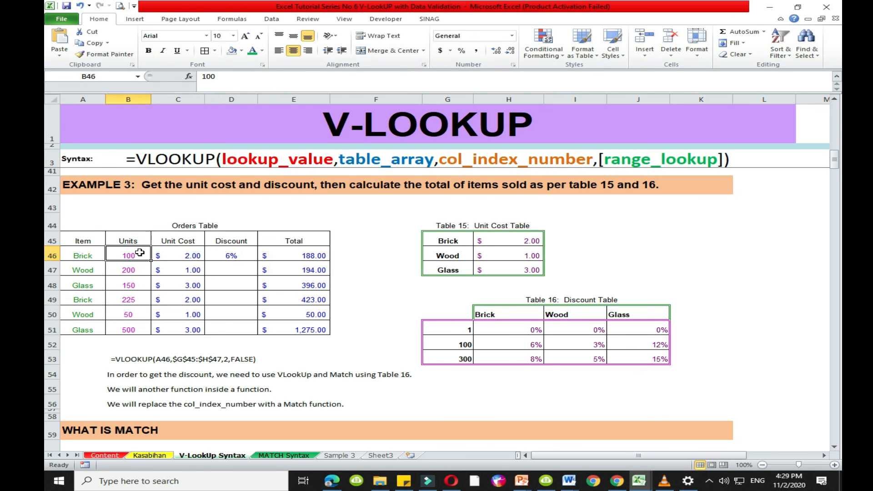
{"action": "type", "text": "150"}
{"action": "key", "text": "Return"}
{"action": "left_click", "coordinate": [506, 344]}
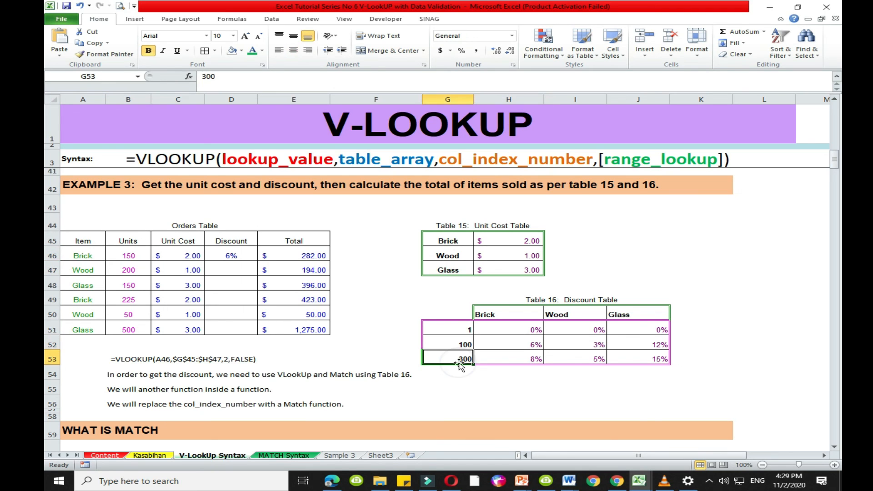
{"action": "left_click", "coordinate": [124, 255]}
{"action": "type", "text": "300"}
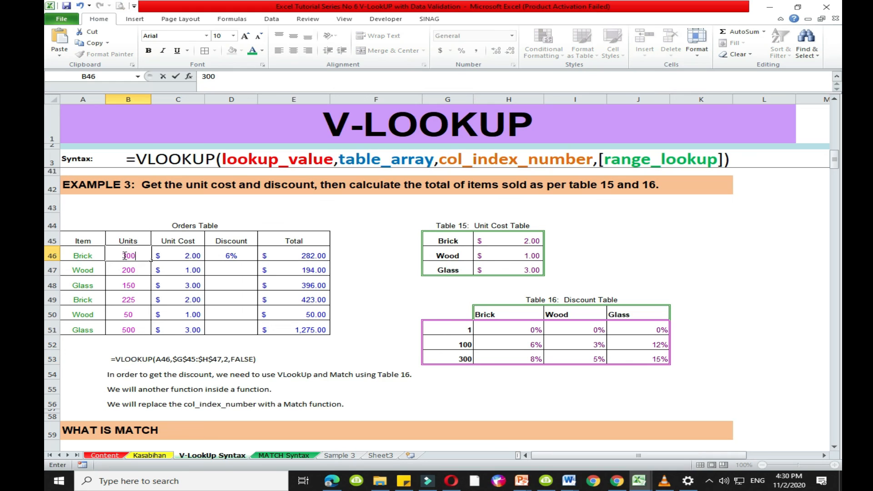
{"action": "left_click", "coordinate": [227, 257]}
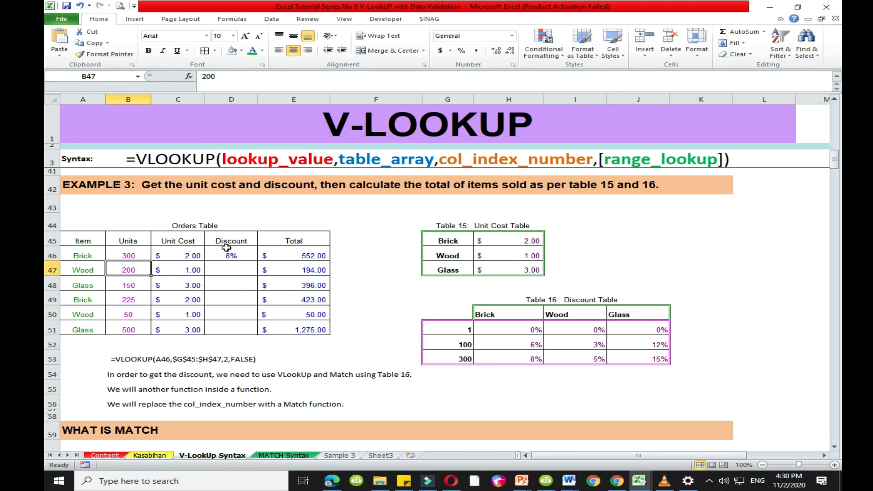
- Fill the discount formula from D46 down through D51 of the Orders Table
{"action": "left_click_drag", "start_coordinate": [84, 255], "coordinate": [117, 254]}
{"action": "left_click", "coordinate": [243, 255]}
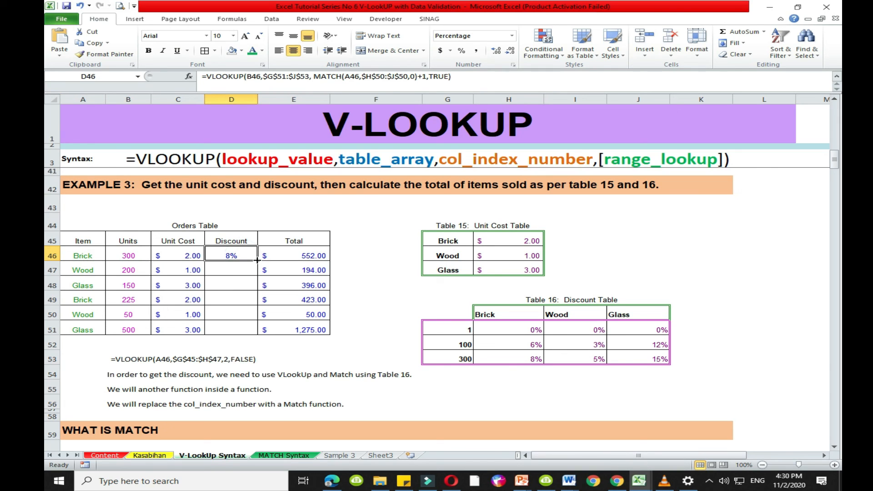
{"action": "double_click", "coordinate": [257, 260]}
- Check the last Glass order's discount in D51 against the 300 row and Glass column of Table 16
{"action": "left_click", "coordinate": [234, 330]}
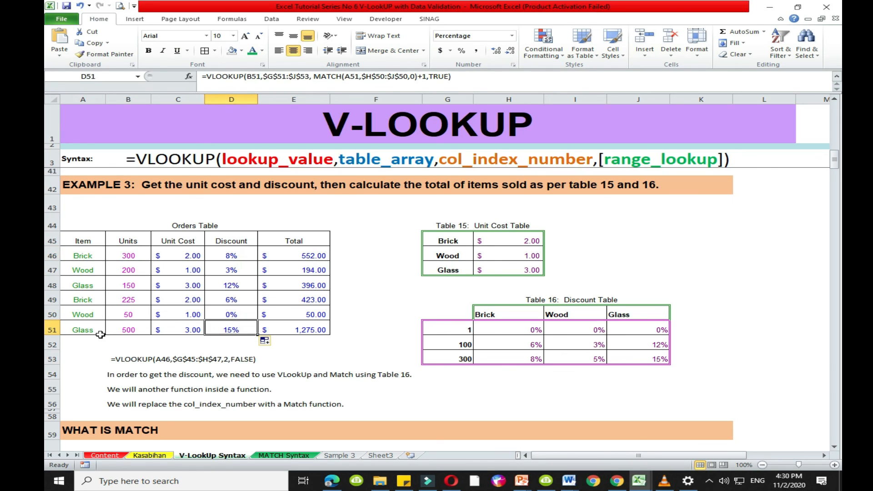
{"action": "left_click", "coordinate": [210, 356]}
{"action": "left_click", "coordinate": [90, 329]}
{"action": "left_click", "coordinate": [454, 358]}
{"action": "left_click", "coordinate": [636, 359]}
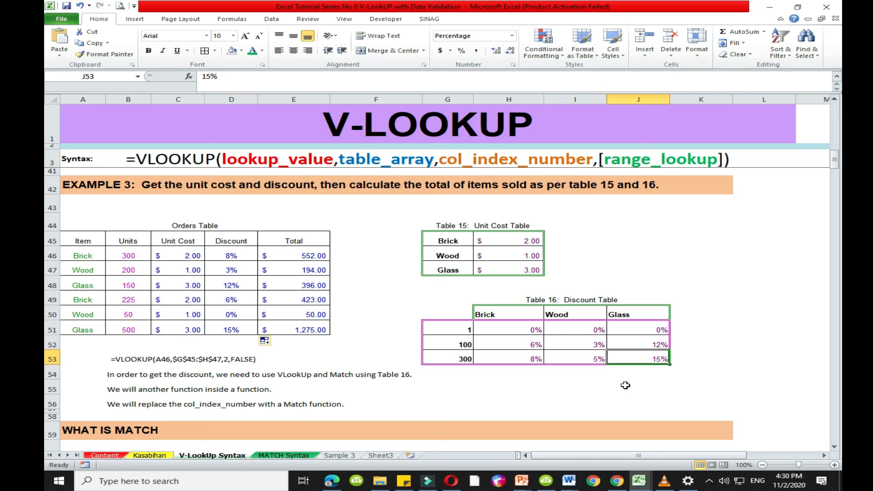
{"action": "left_click", "coordinate": [249, 333]}
{"action": "left_click", "coordinate": [372, 307]}
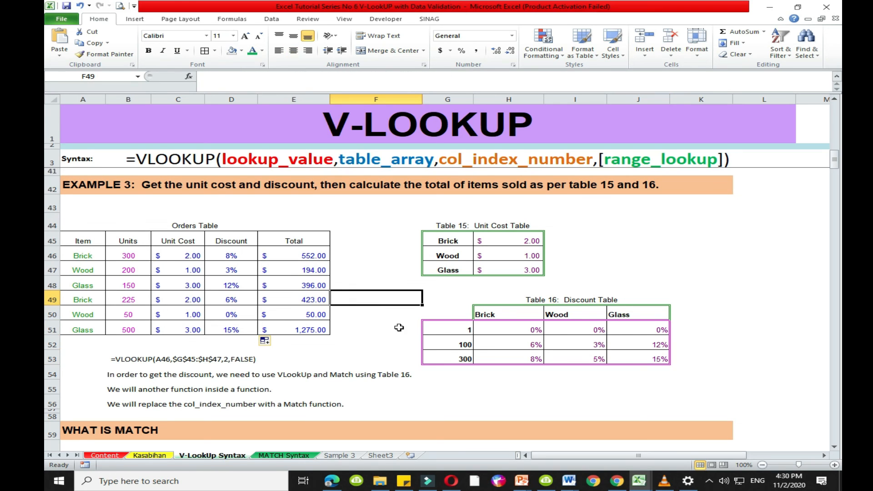
{"action": "scroll", "coordinate": [391, 343], "scroll_direction": "up", "scroll_amount": 2}
{"action": "scroll", "coordinate": [392, 343], "scroll_direction": "down", "scroll_amount": 2}
{"action": "left_click", "coordinate": [369, 340]}
{"action": "left_click", "coordinate": [368, 329]}
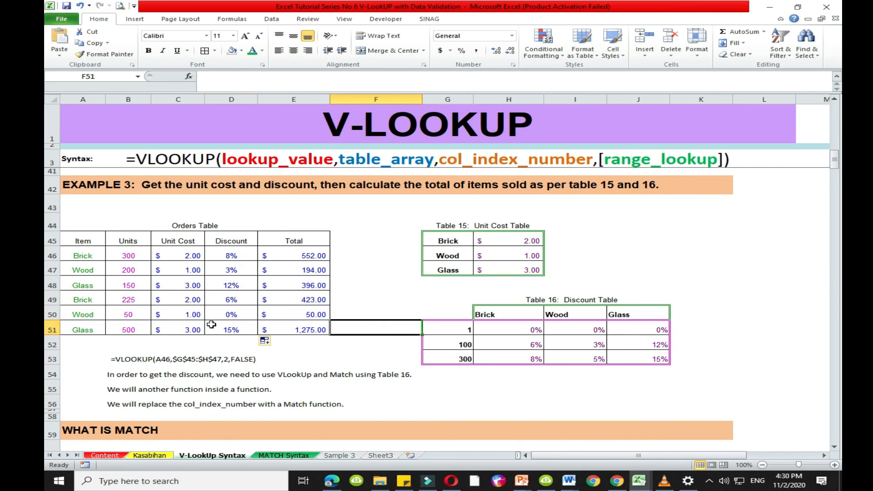
- Test the copied discount formulas by setting the units in B47 to 300 and the items in A48 and A49 to Wood
{"action": "left_click", "coordinate": [211, 324]}
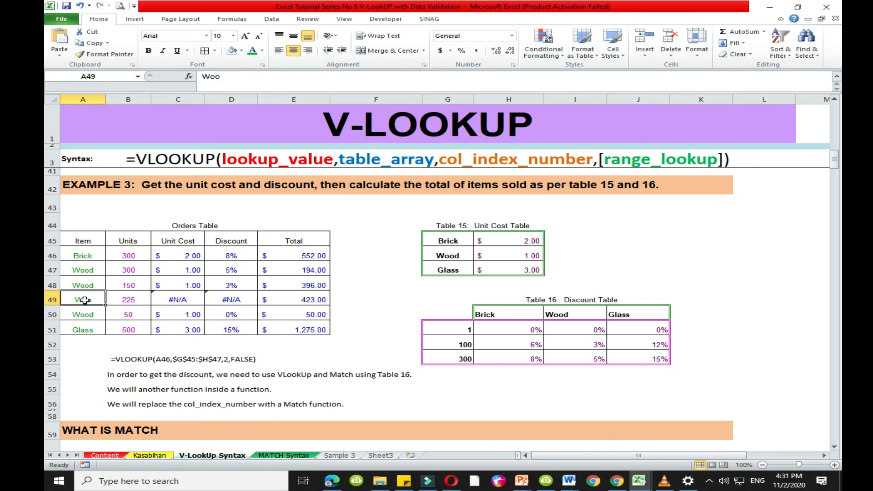
{"action": "type", "text": "Wood"}
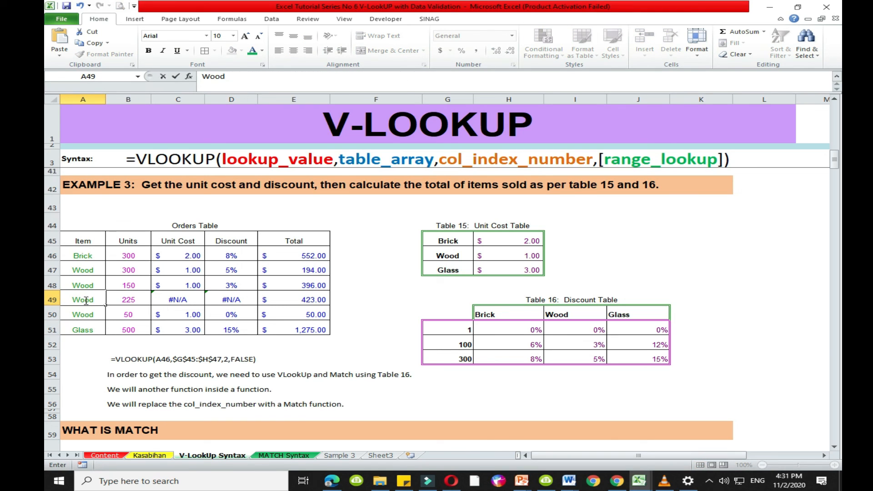
{"action": "key", "text": "ctrl+Return"}
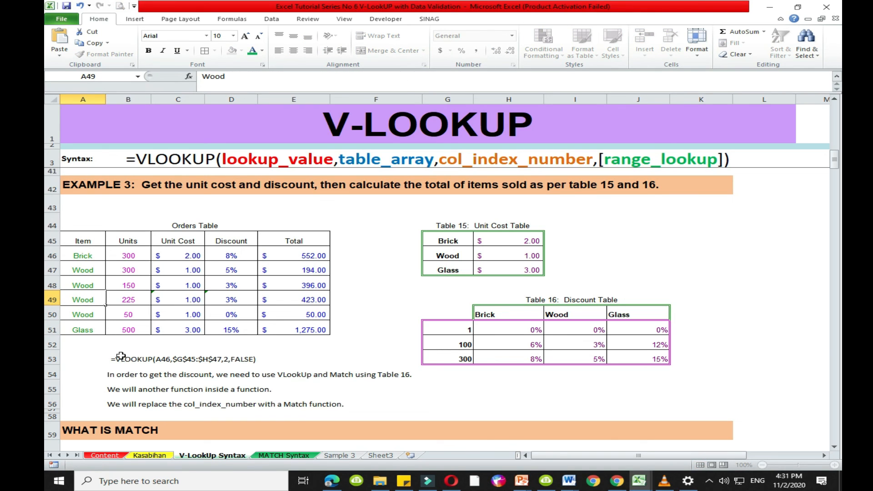
- Check the discount in D49 and set that Wood order's units in B49 to 50
{"action": "left_click", "coordinate": [120, 300]}
{"action": "left_click", "coordinate": [249, 299]}
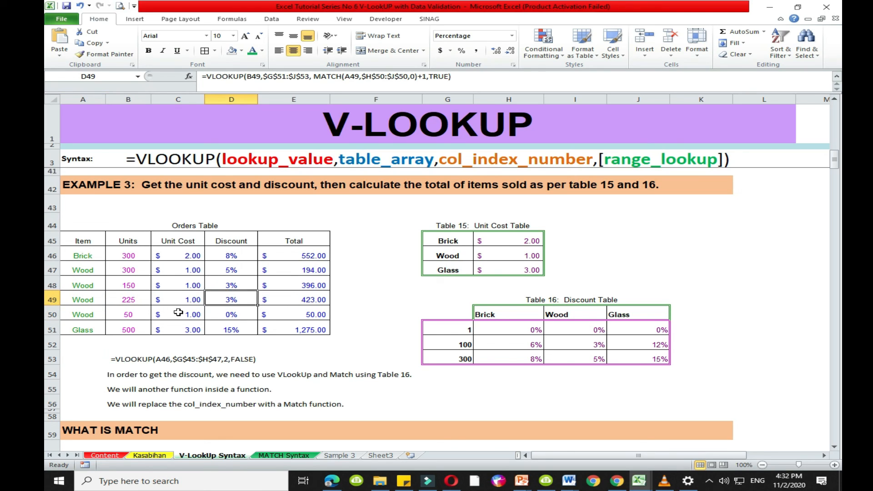
{"action": "left_click", "coordinate": [130, 301]}
{"action": "type", "text": "500"}
{"action": "key", "text": "Return"}
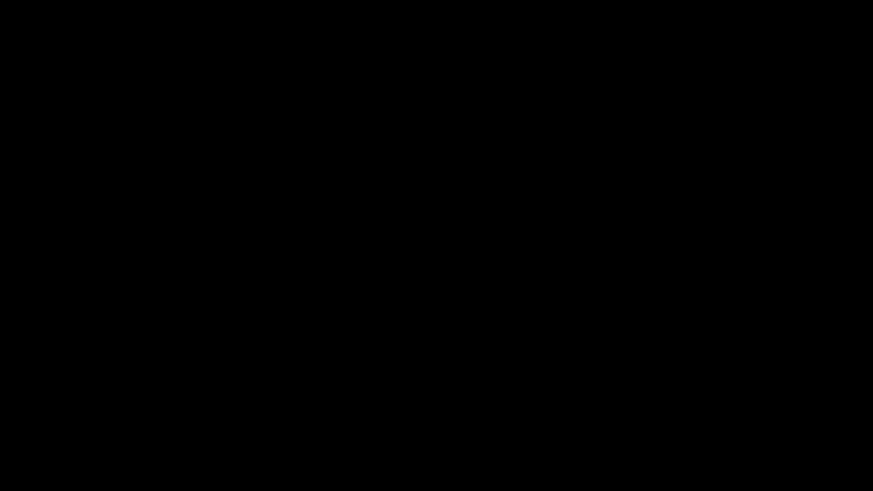